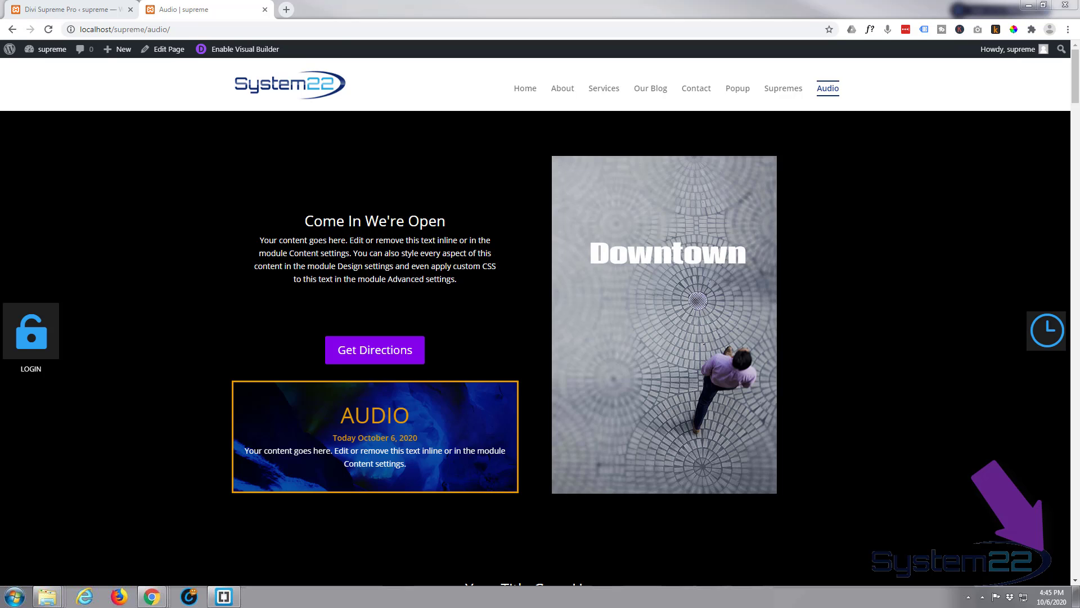
# Preview the business hours popup from the clock icon, close it, and look over the rest of the Audio page
pyautogui.click(916, 278)
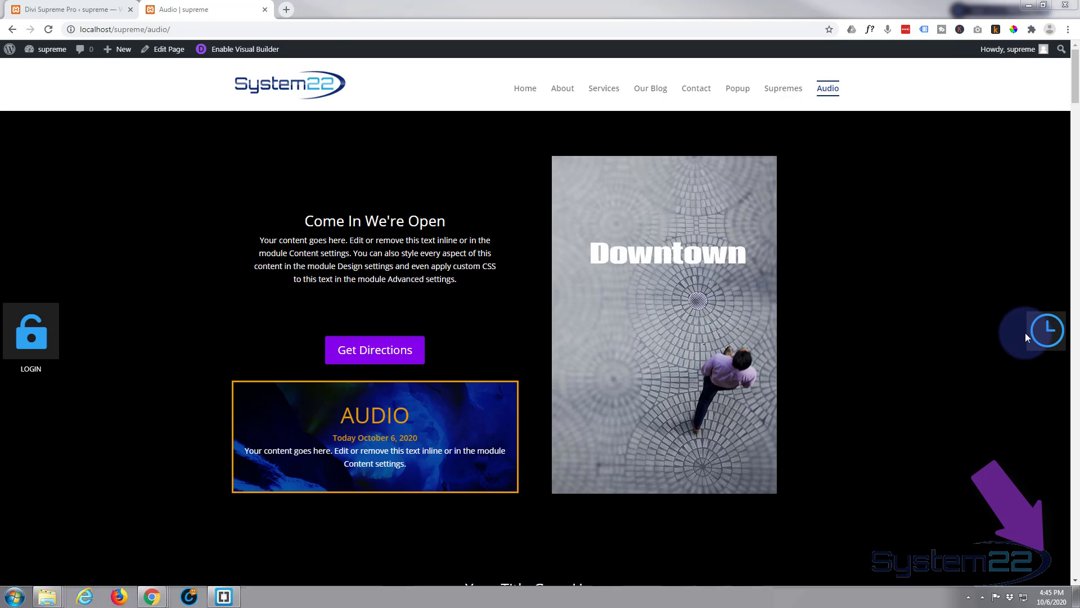
pyautogui.click(1044, 330)
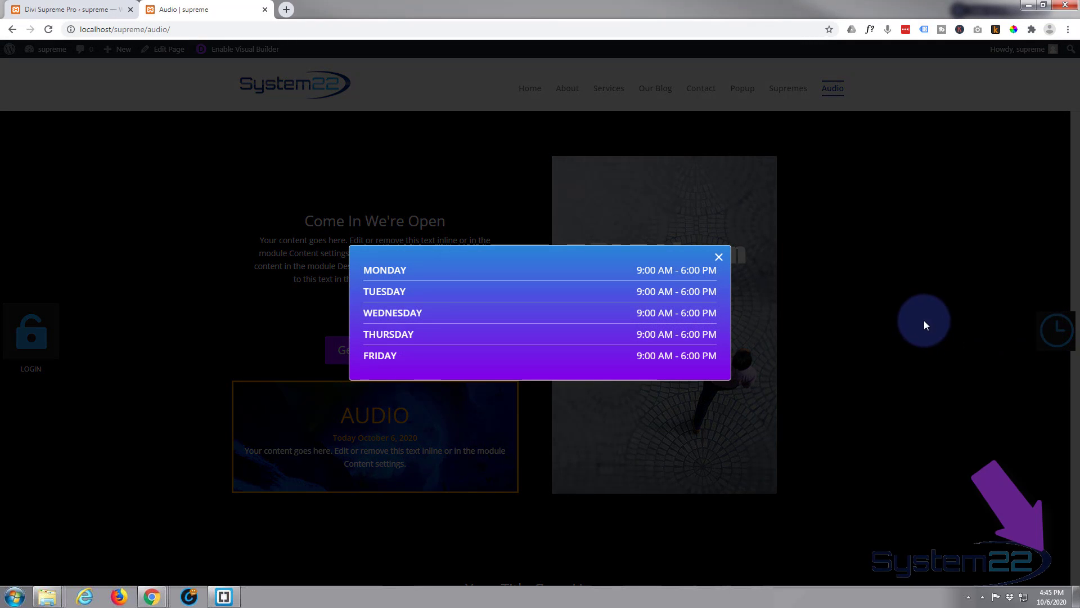
pyautogui.click(900, 307)
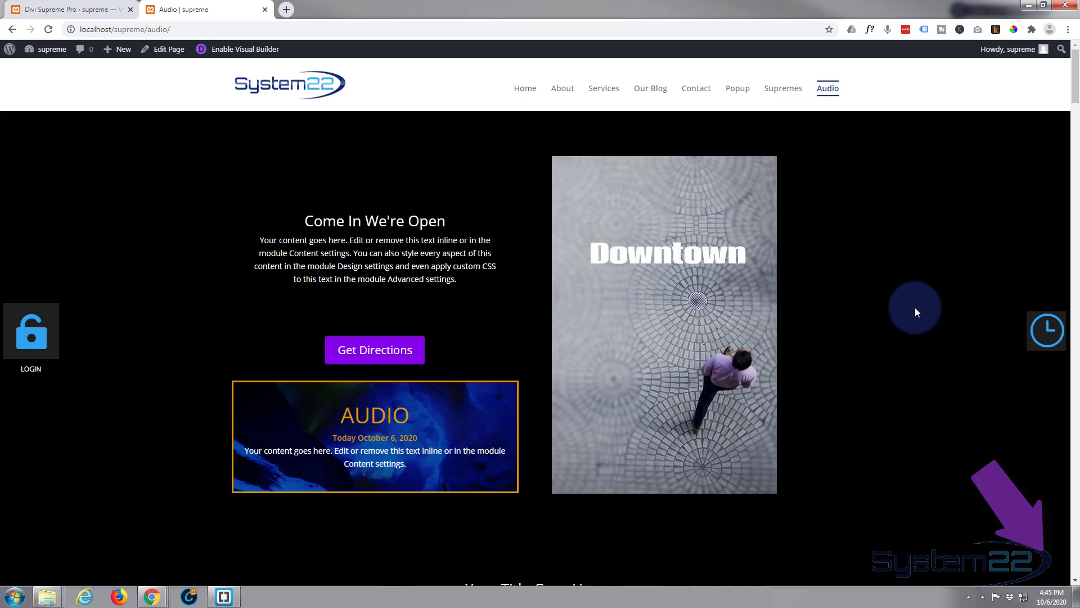
pyautogui.scroll(-20, 915, 307)
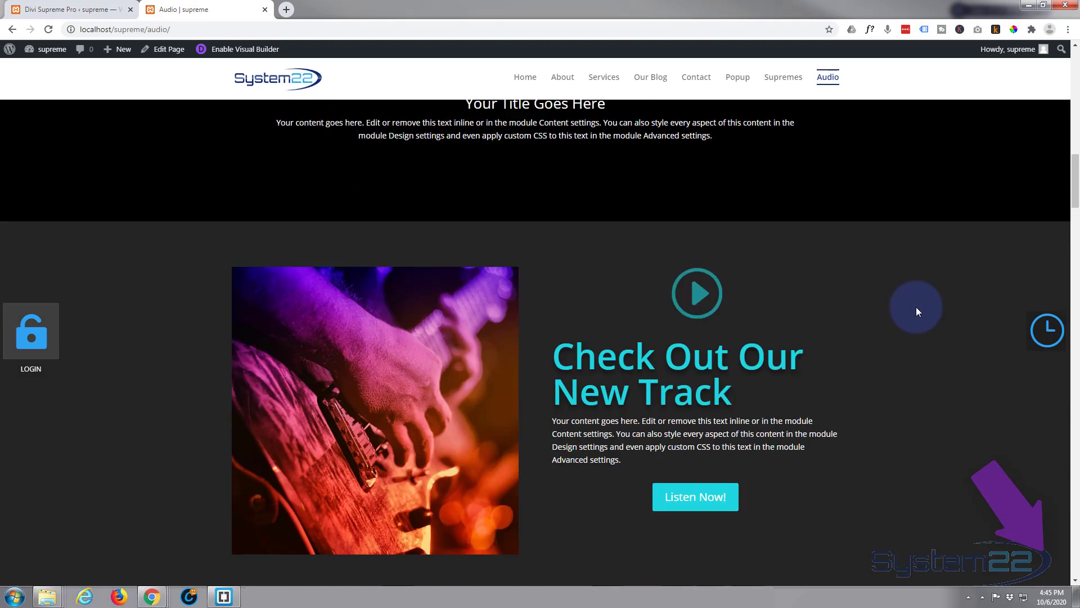
pyautogui.scroll(-6, 916, 306)
pyautogui.scroll(11, 916, 307)
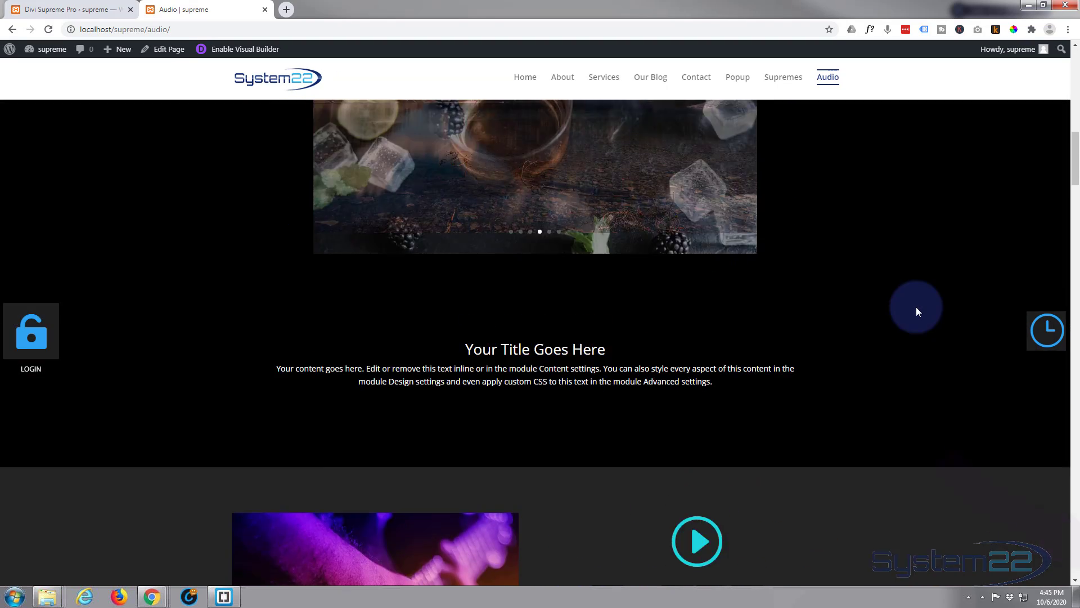
pyautogui.scroll(10, 916, 306)
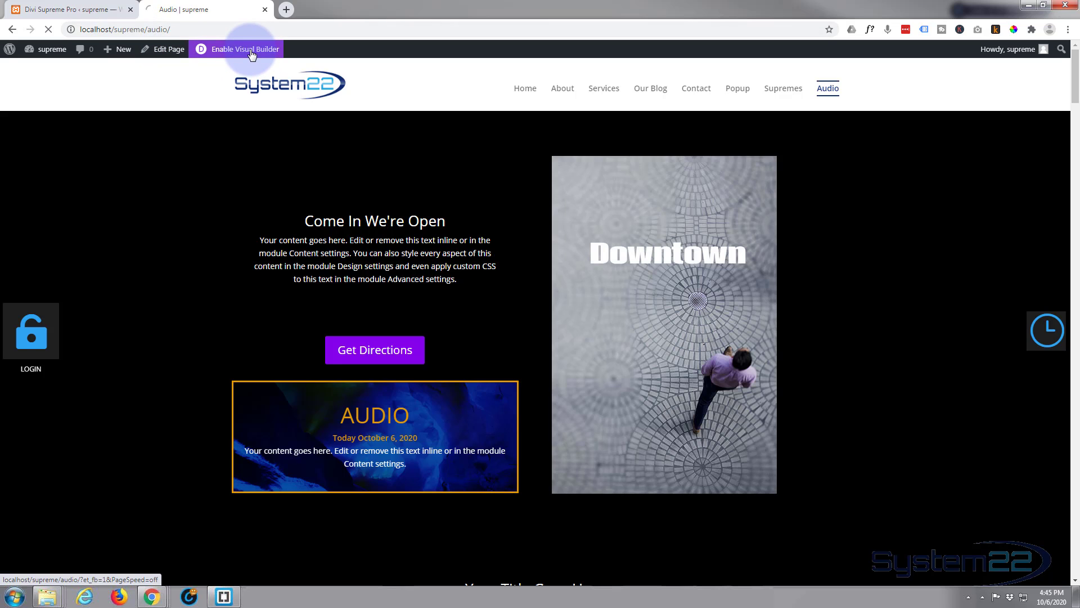
# Check that Divi Popup is enabled in the Divi Supreme Pro general settings and return to the Audio page
pyautogui.click(73, 8)
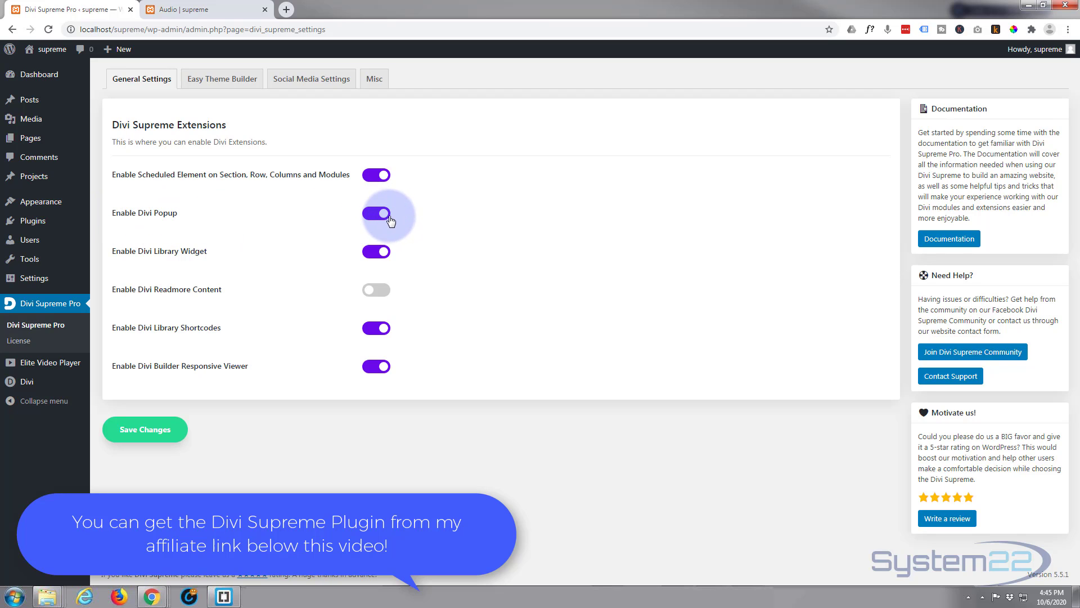
pyautogui.click(153, 439)
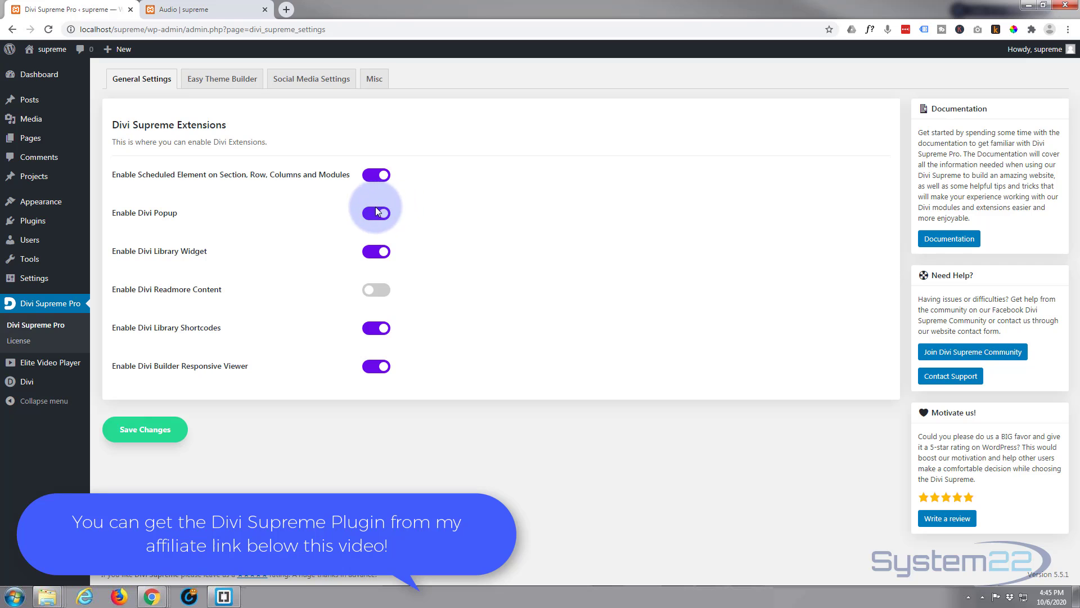
pyautogui.click(184, 10)
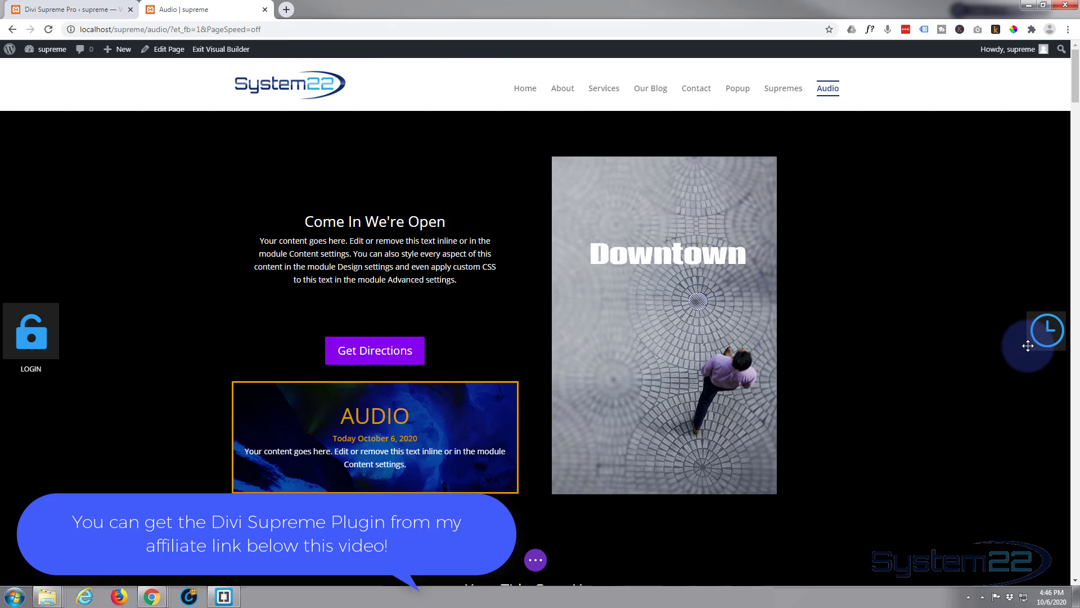
# Insert a Supreme Business Hours module below the "Come In We're Open" text module
pyautogui.moveTo(1041, 335)
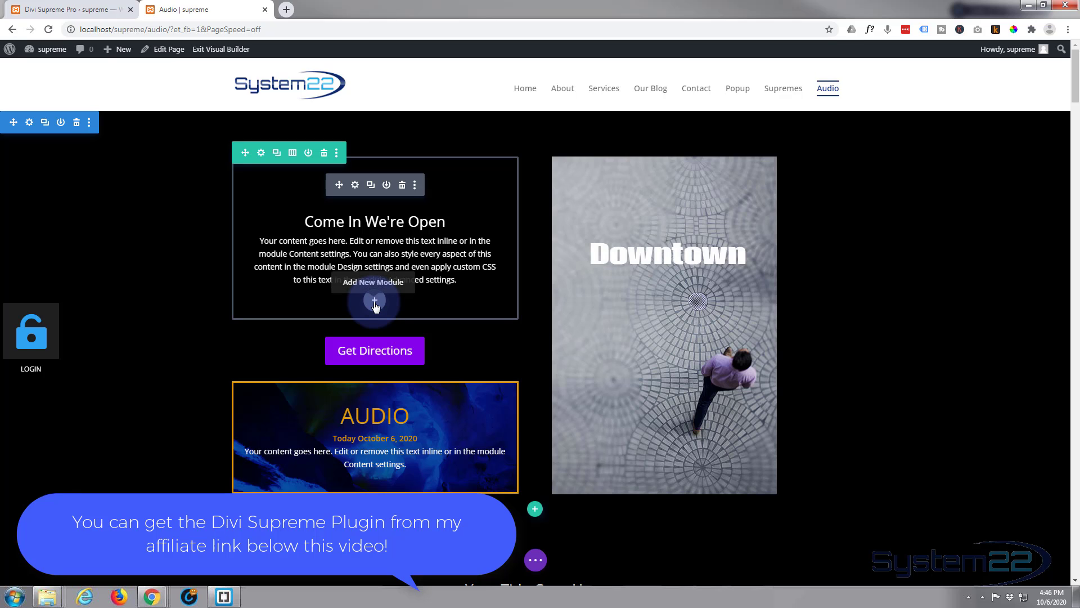
pyautogui.click(375, 302)
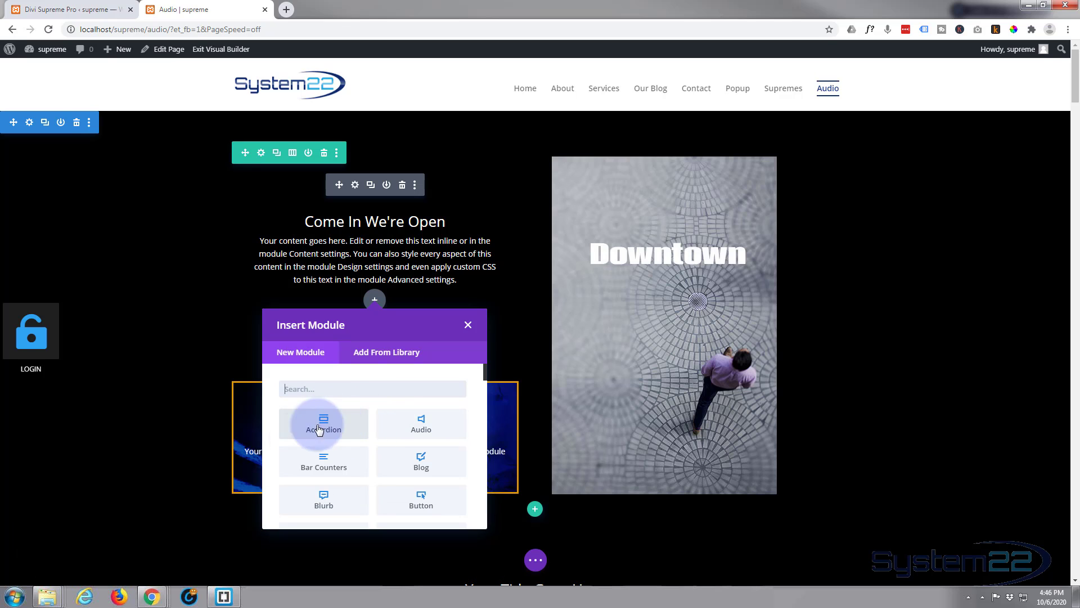
pyautogui.scroll(-5, 361, 447)
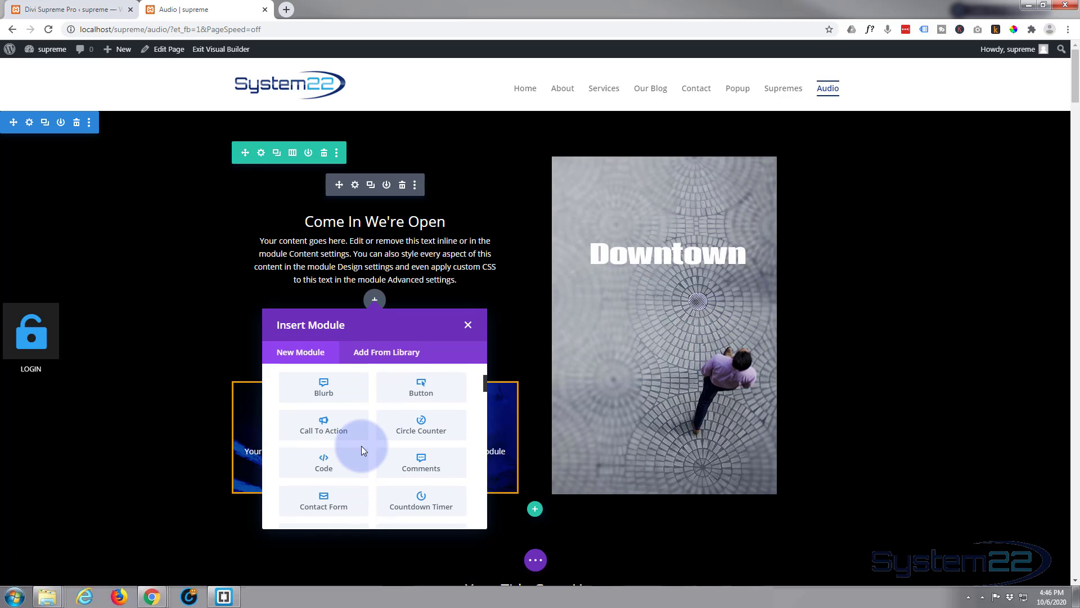
pyautogui.scroll(-10, 361, 446)
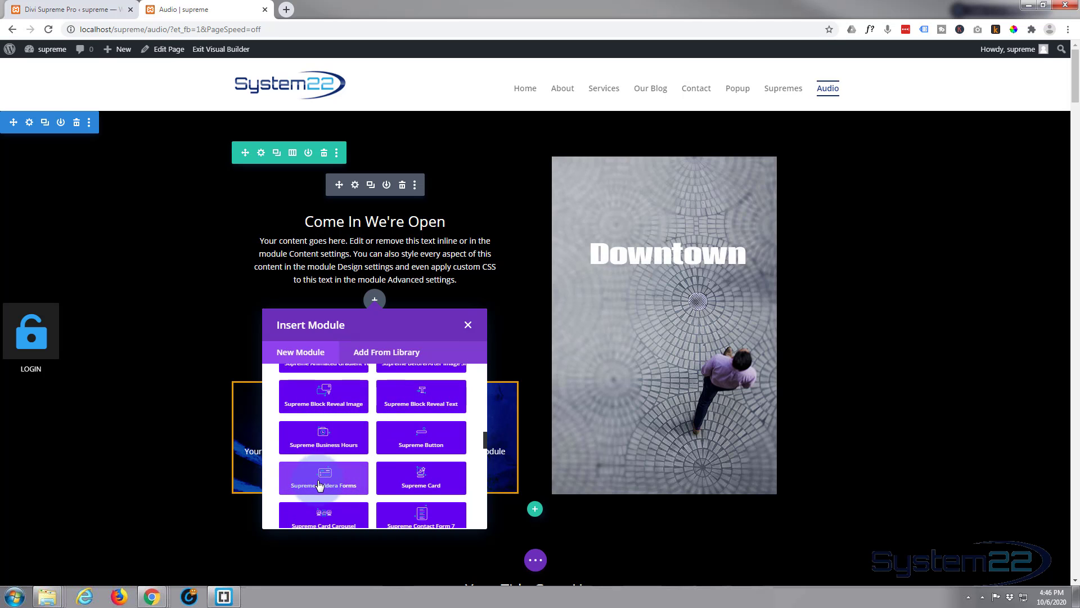
pyautogui.scroll(-10, 319, 501)
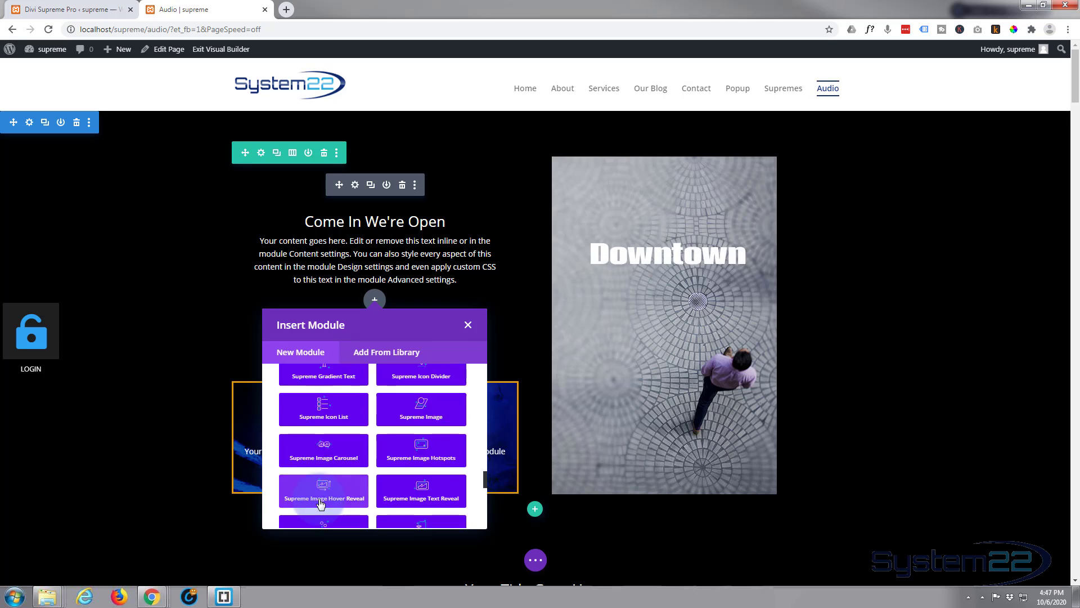
pyautogui.scroll(-5, 319, 498)
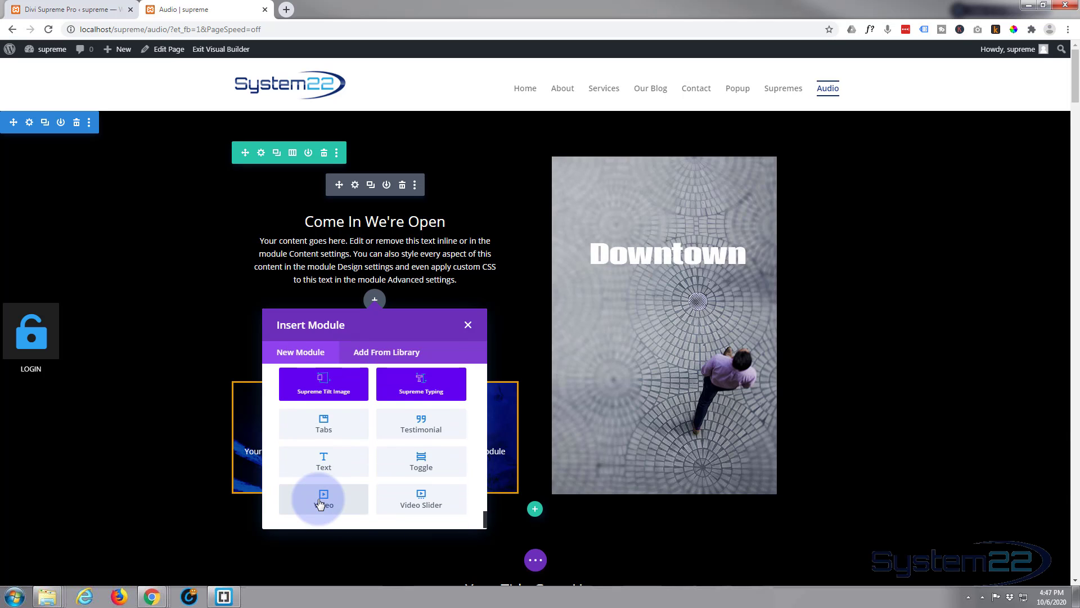
pyautogui.scroll(10, 319, 503)
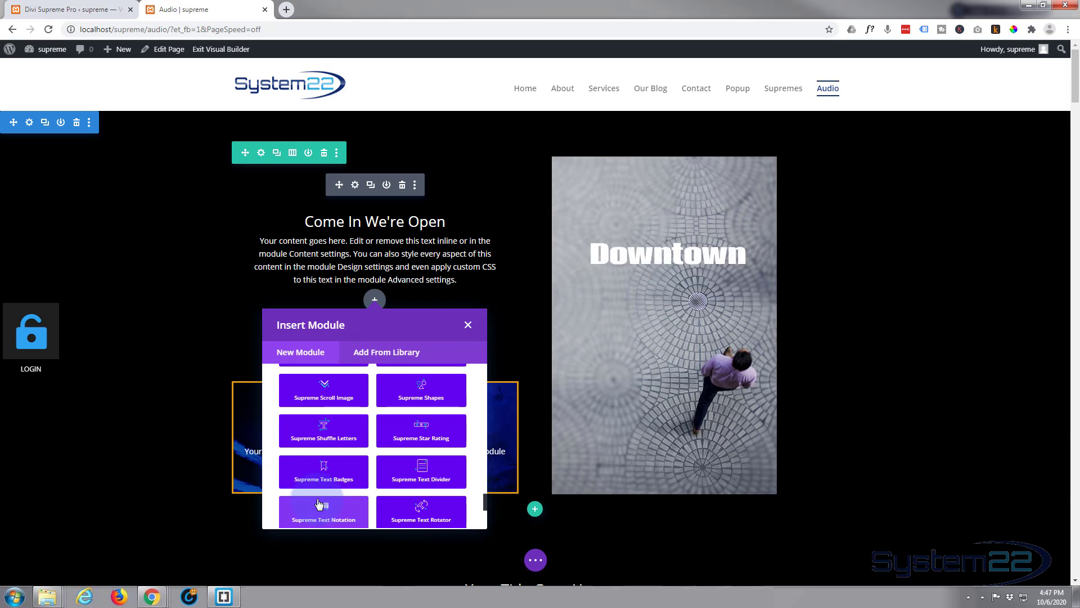
pyautogui.scroll(6, 319, 502)
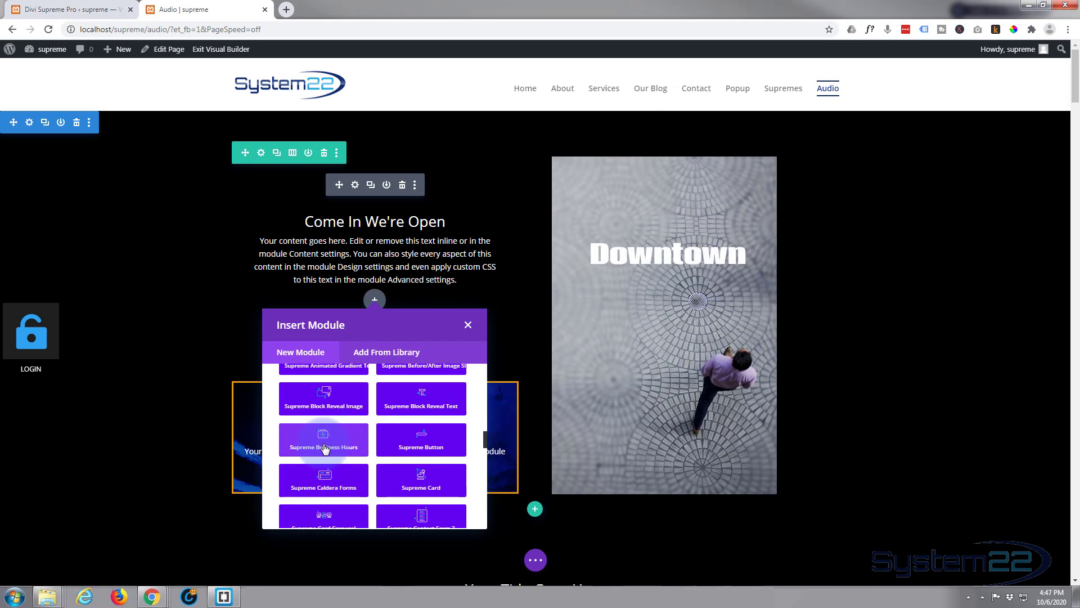
pyautogui.click(330, 438)
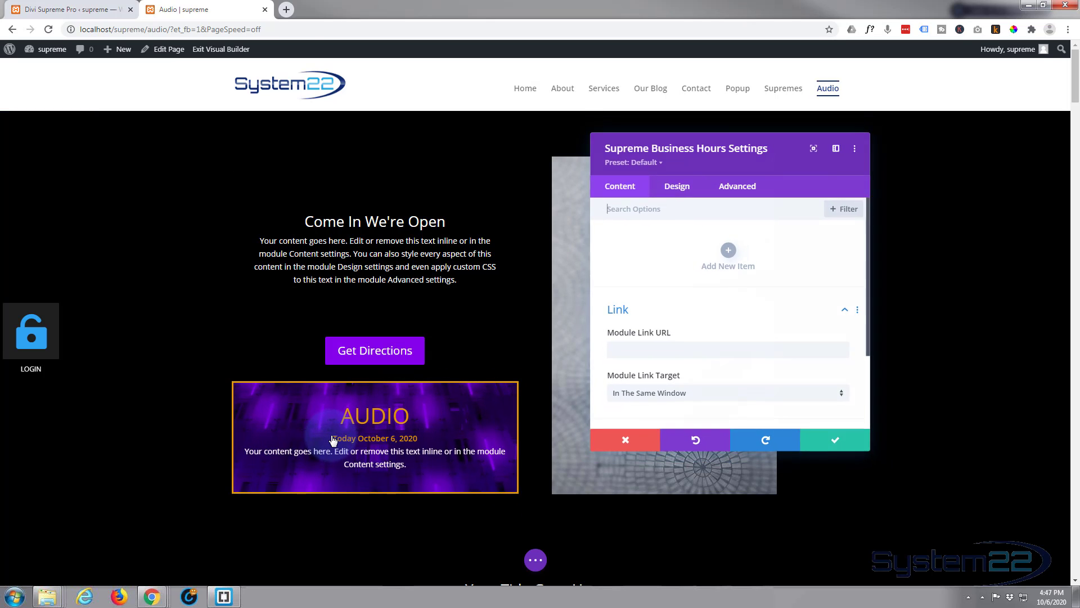
# Add one business hours item, keeping the default day Monday and time 9:00 AM - 6:00 PM
pyautogui.click(728, 250)
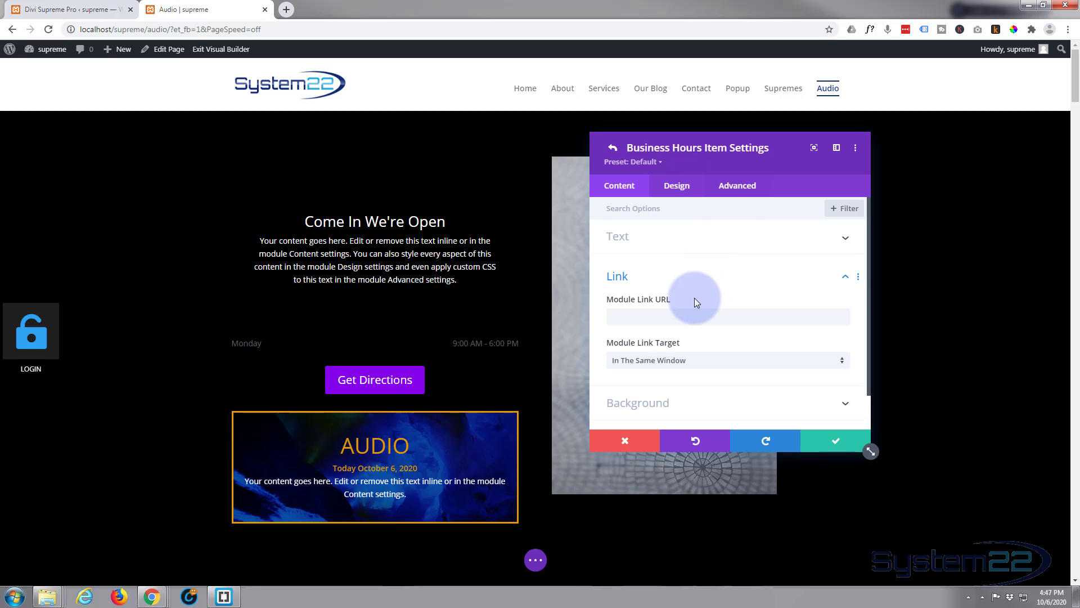
pyautogui.click(664, 234)
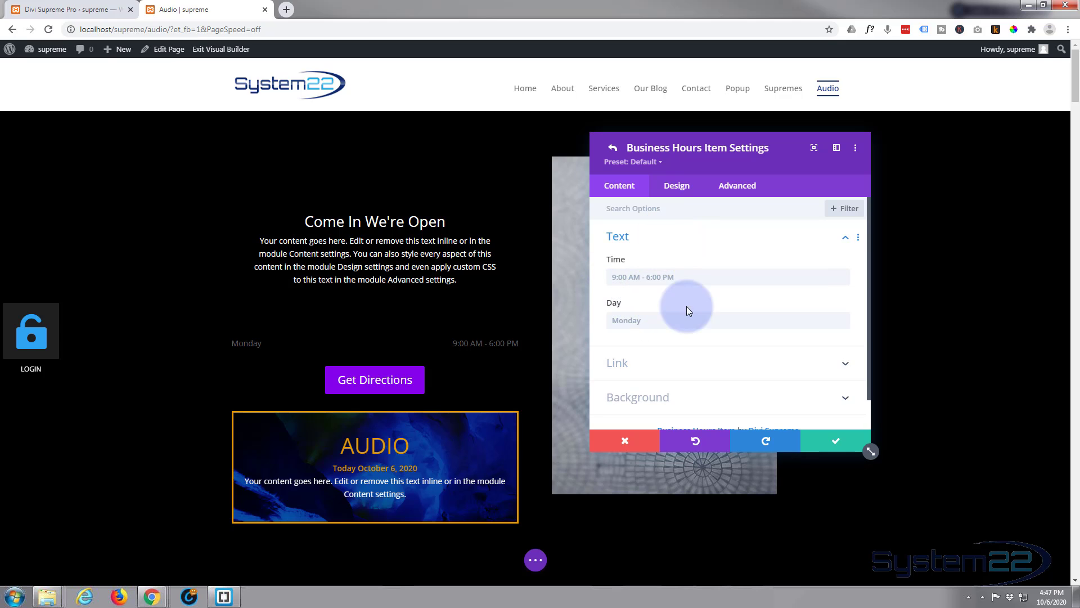
pyautogui.click(841, 444)
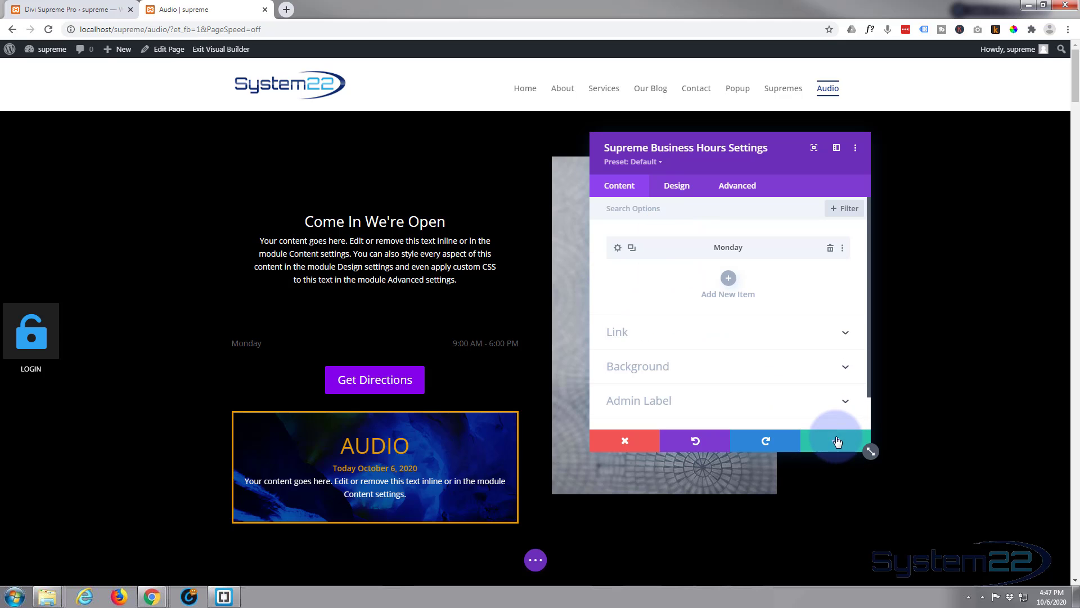
# Duplicate the Monday item four times to make five business hours entries
pyautogui.click(632, 248)
pyautogui.click(633, 248)
pyautogui.click(633, 248)
pyautogui.click(632, 249)
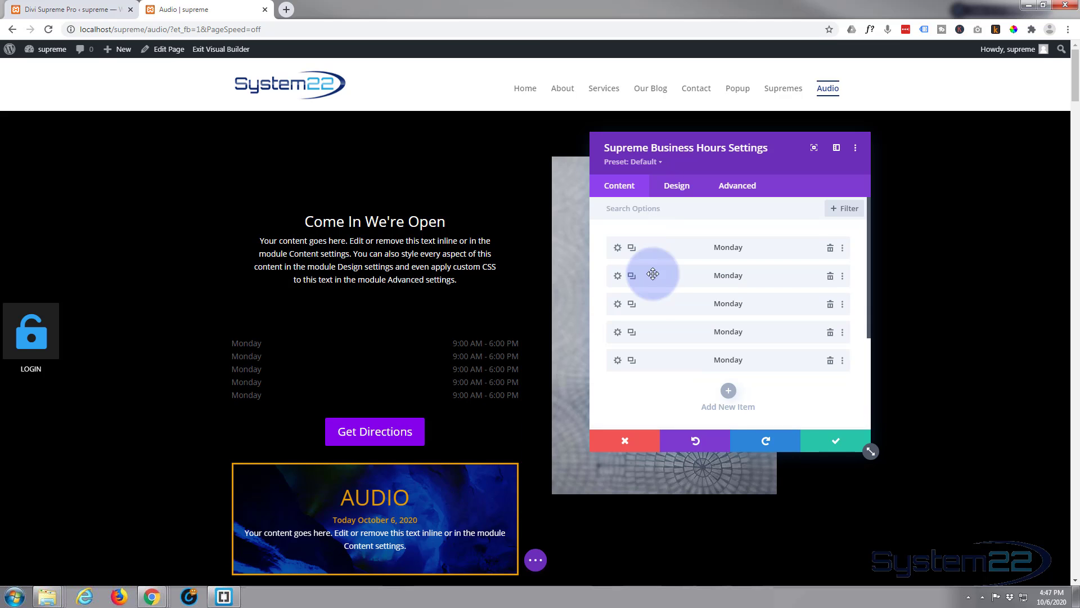
# Set the day of the second business hours item to Tuesday and of the third item to Wednesday
pyautogui.click(618, 277)
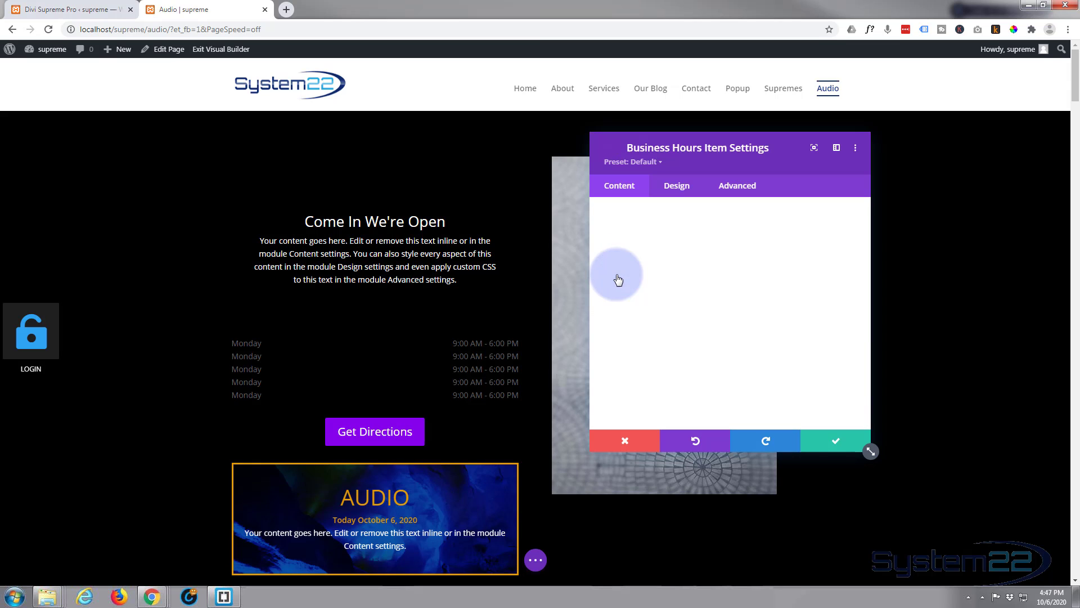
pyautogui.click(647, 318)
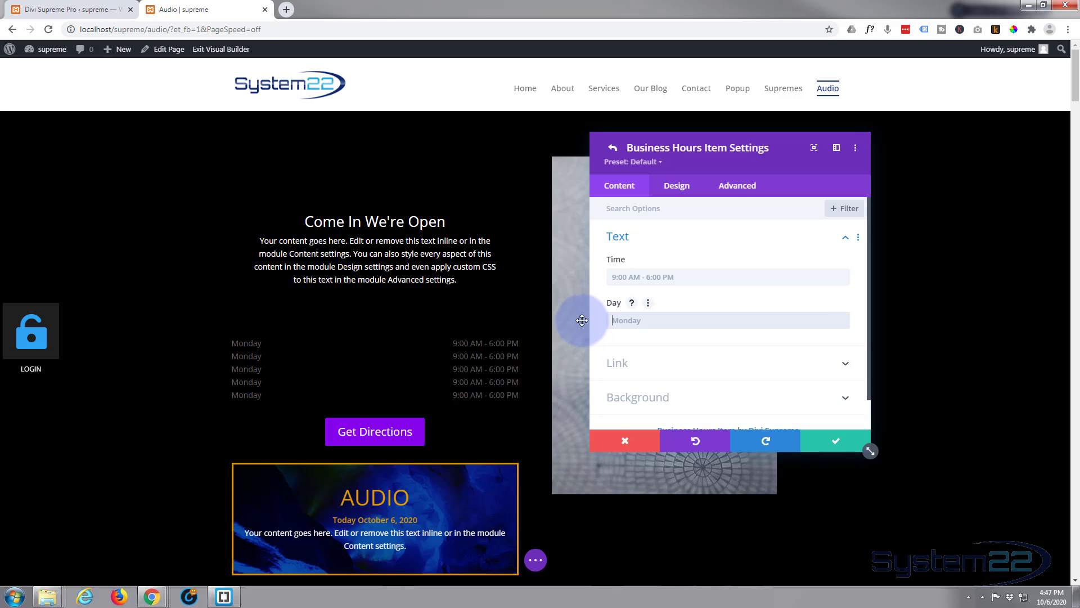
pyautogui.write('Tuesday')
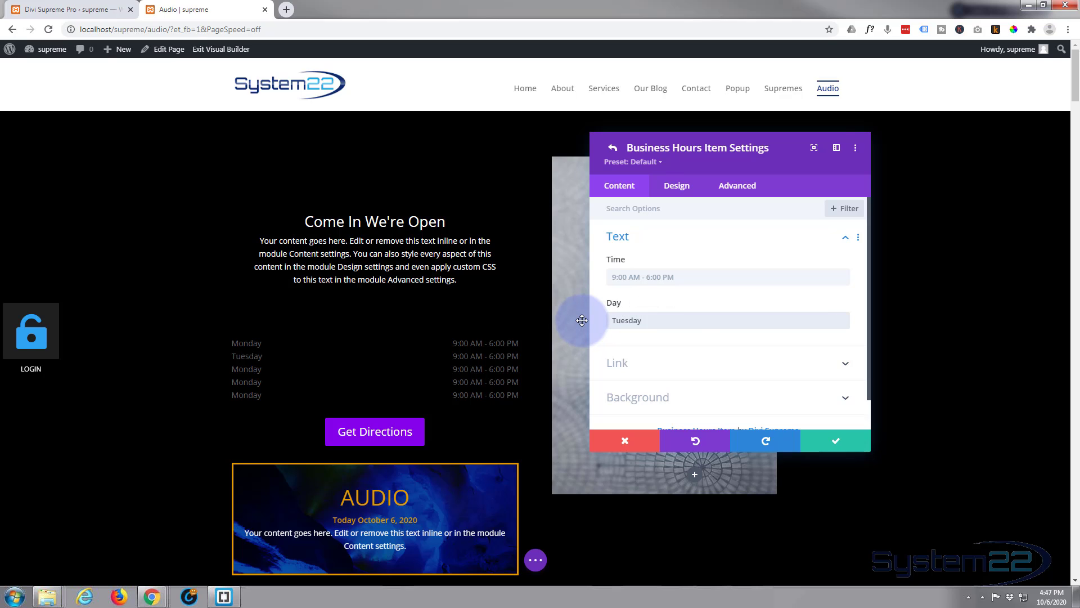
pyautogui.click(830, 441)
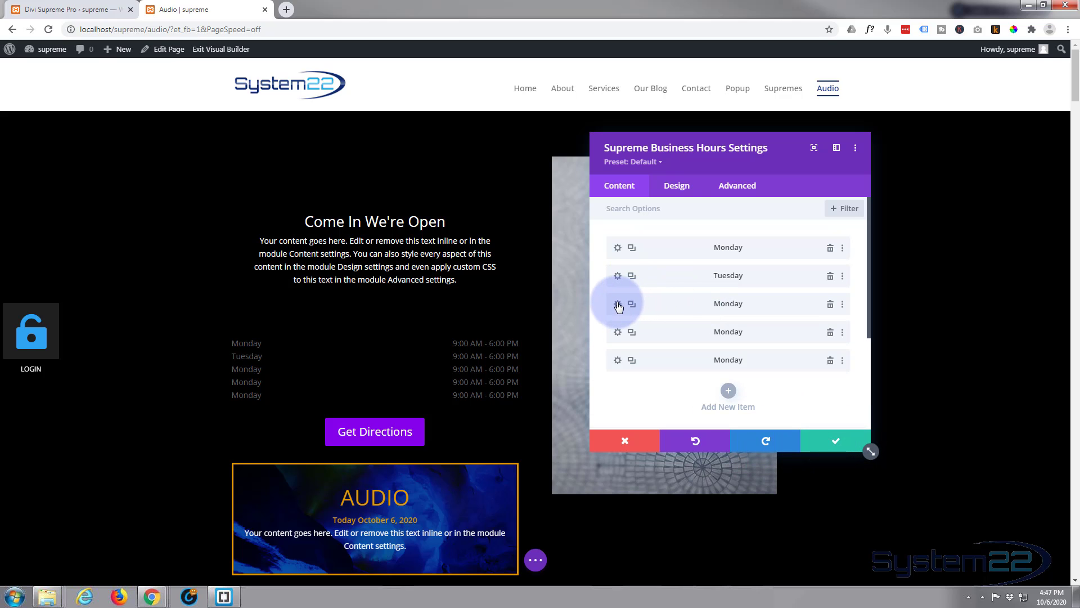
pyautogui.click(618, 305)
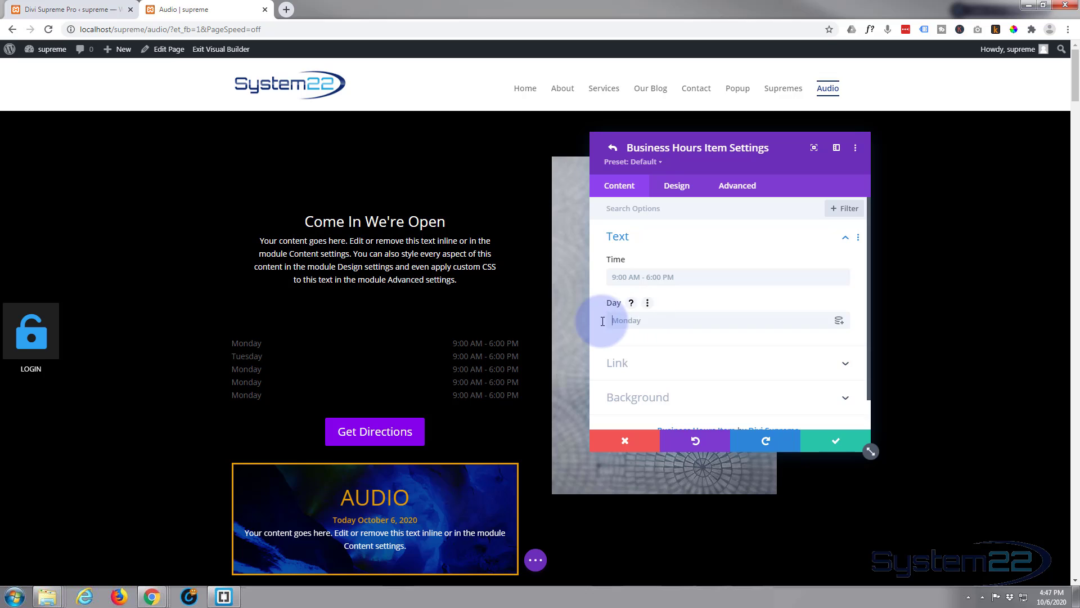
pyautogui.write('Wed')
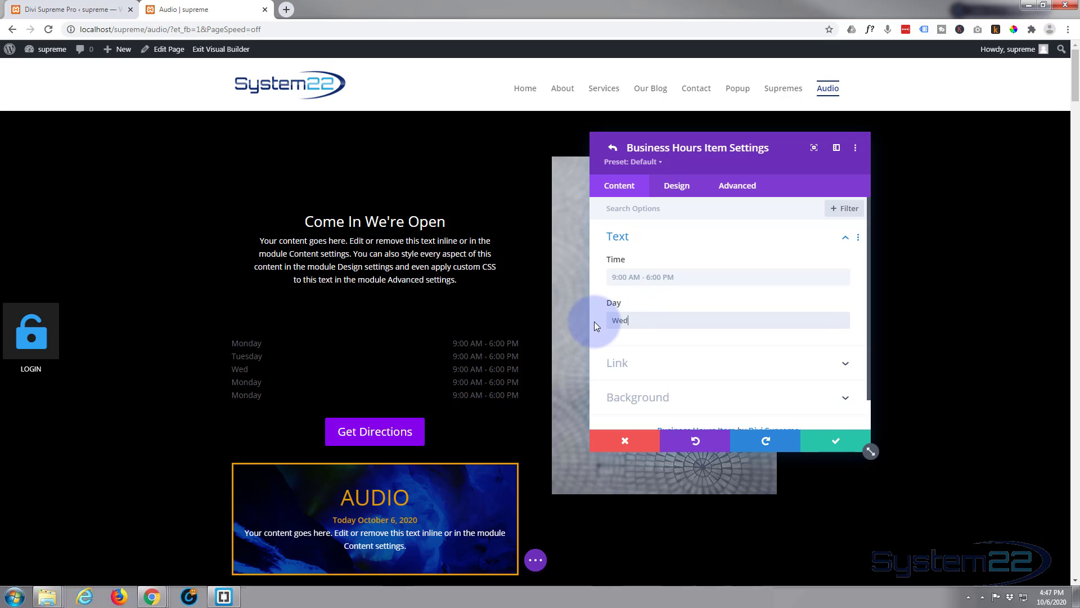
pyautogui.write('nesday')
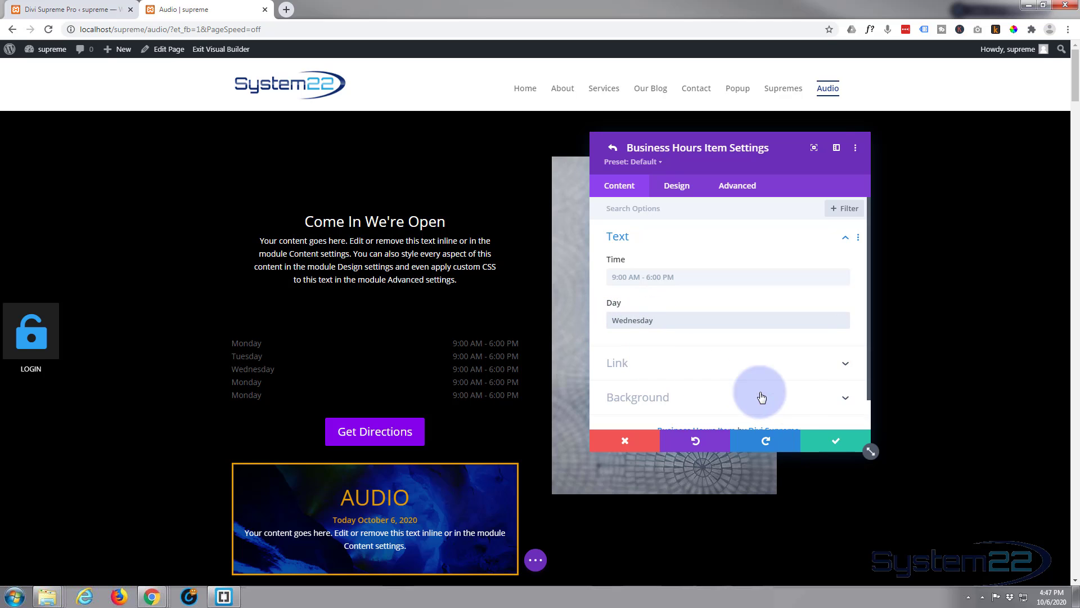
pyautogui.click(814, 441)
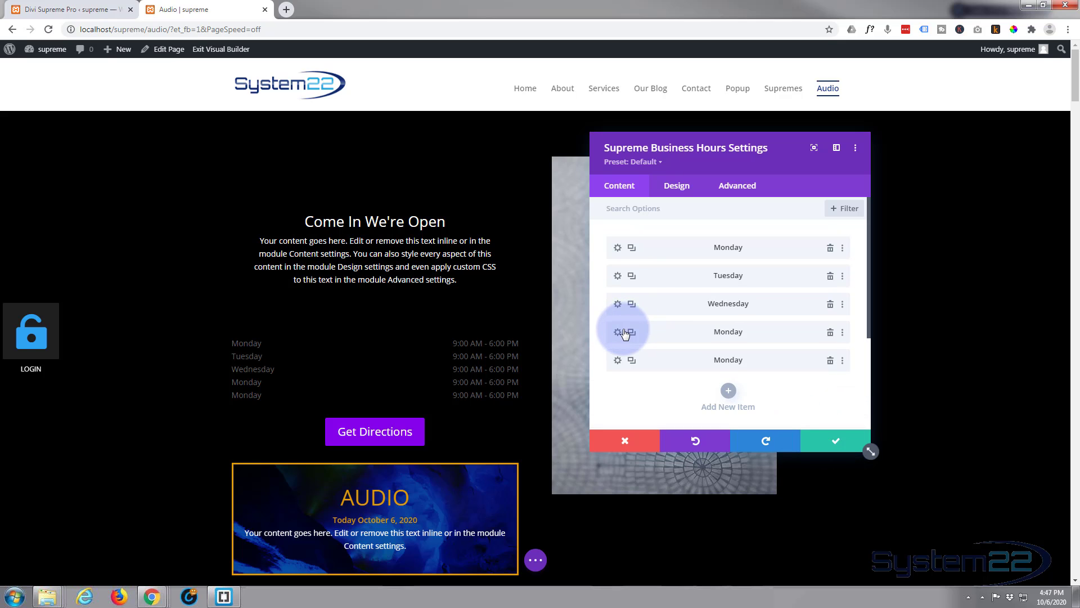
# Set the day of the fourth business hours item to Thursday and of the fifth item to Friday
pyautogui.click(619, 332)
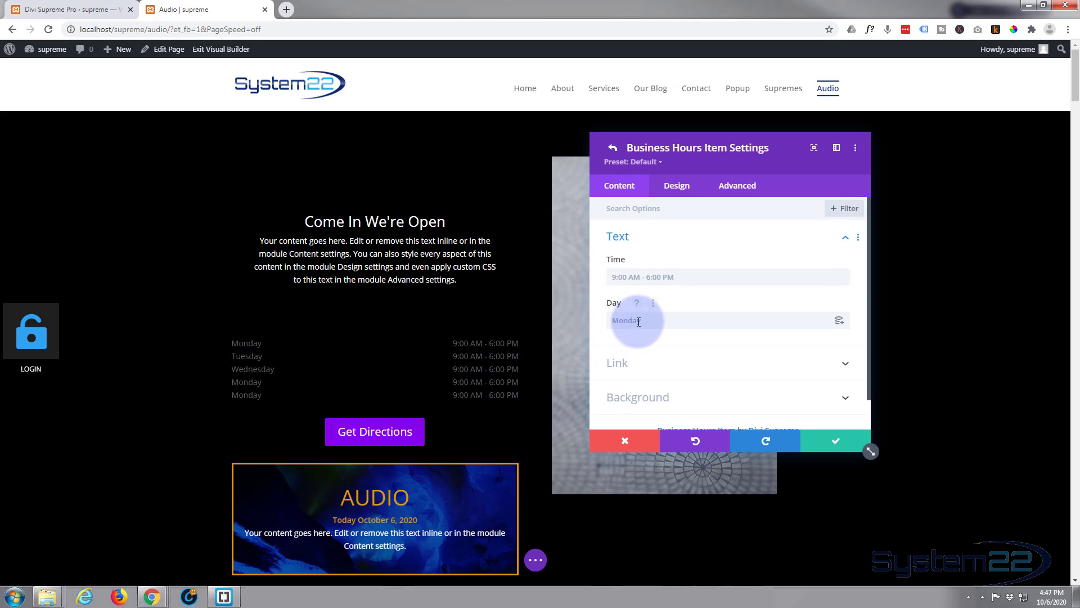
pyautogui.doubleClick(639, 322)
pyautogui.write('Thurs')
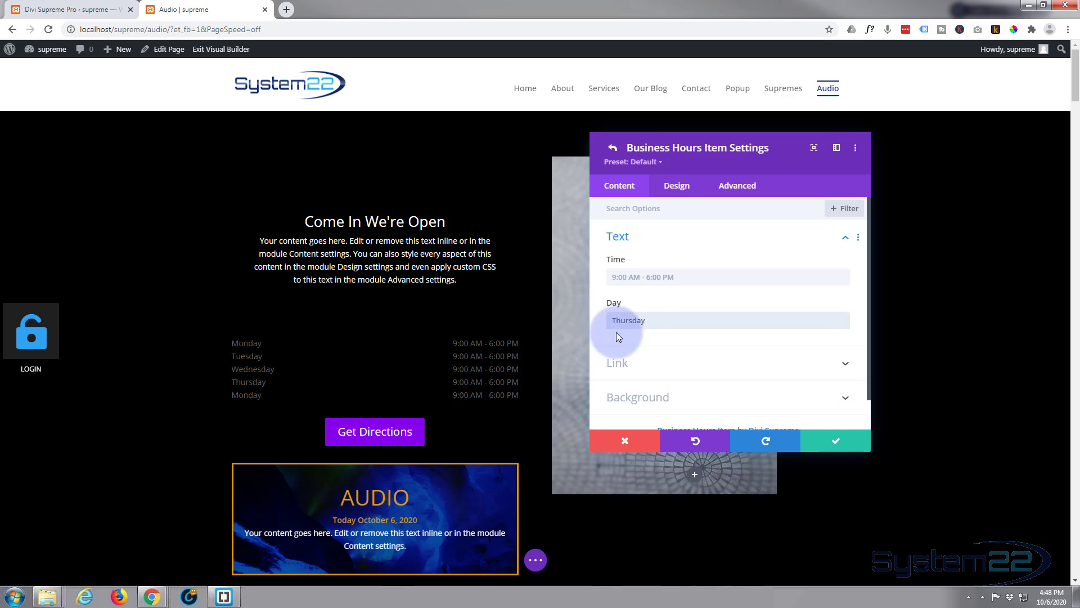
pyautogui.click(836, 441)
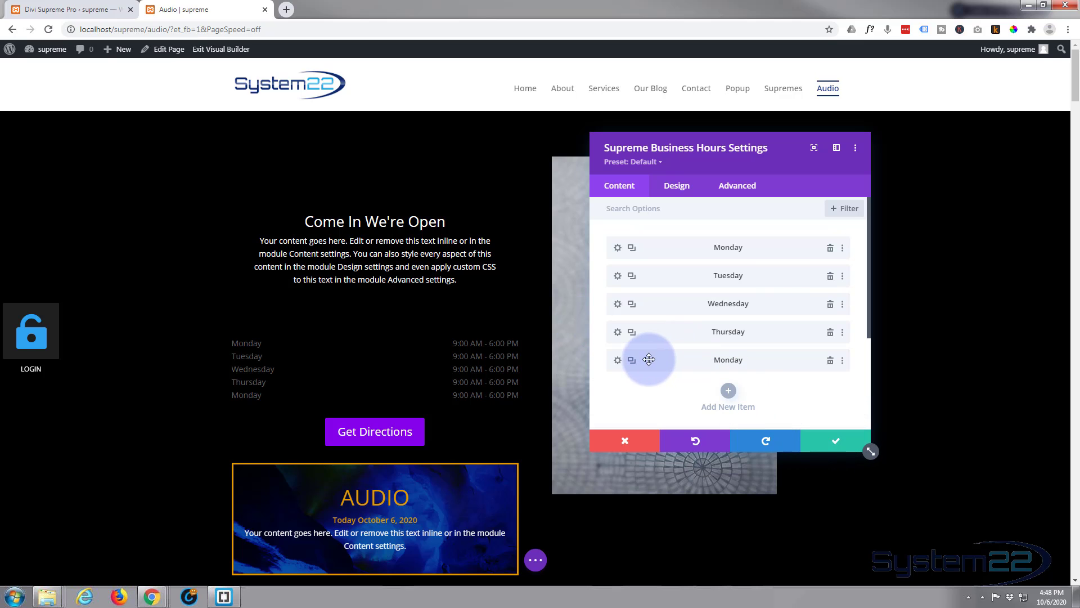
pyautogui.click(618, 360)
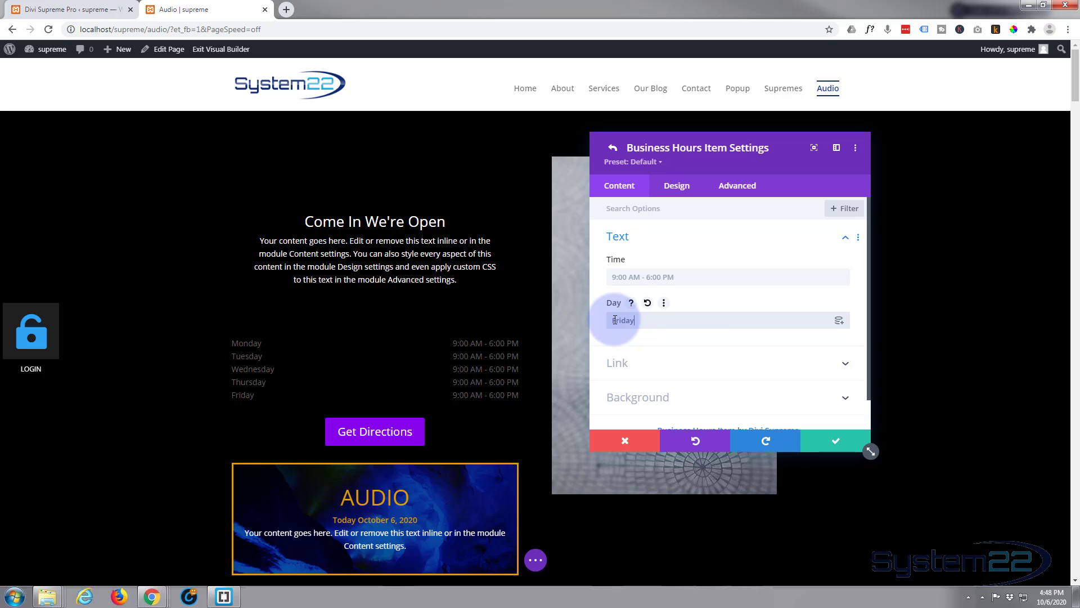
pyautogui.click(838, 441)
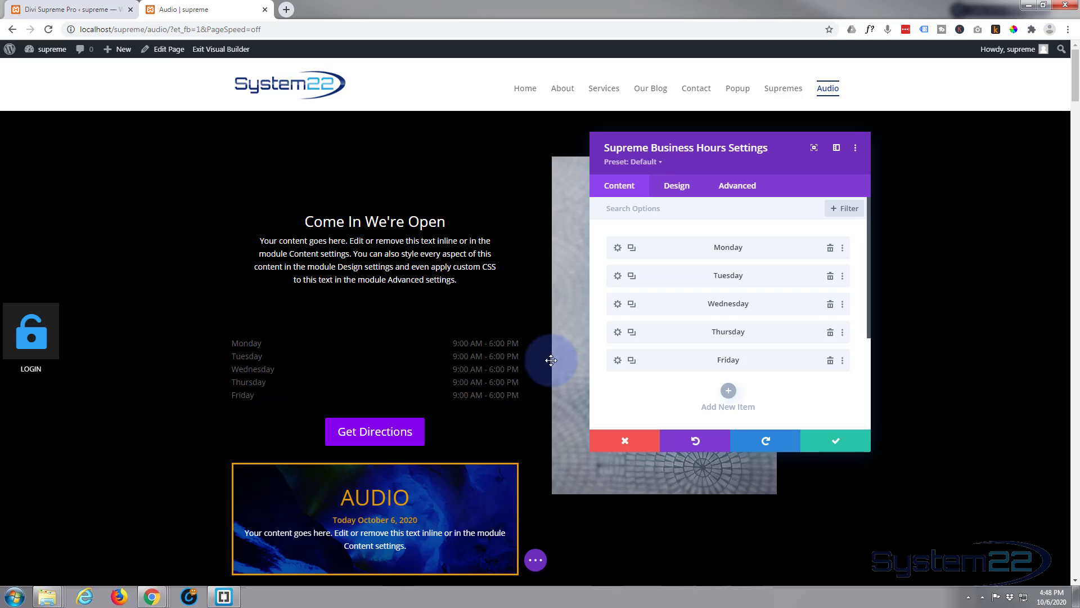
# Add a background gradient to the business hours module, keeping the striped background turned off
pyautogui.scroll(-3, 671, 377)
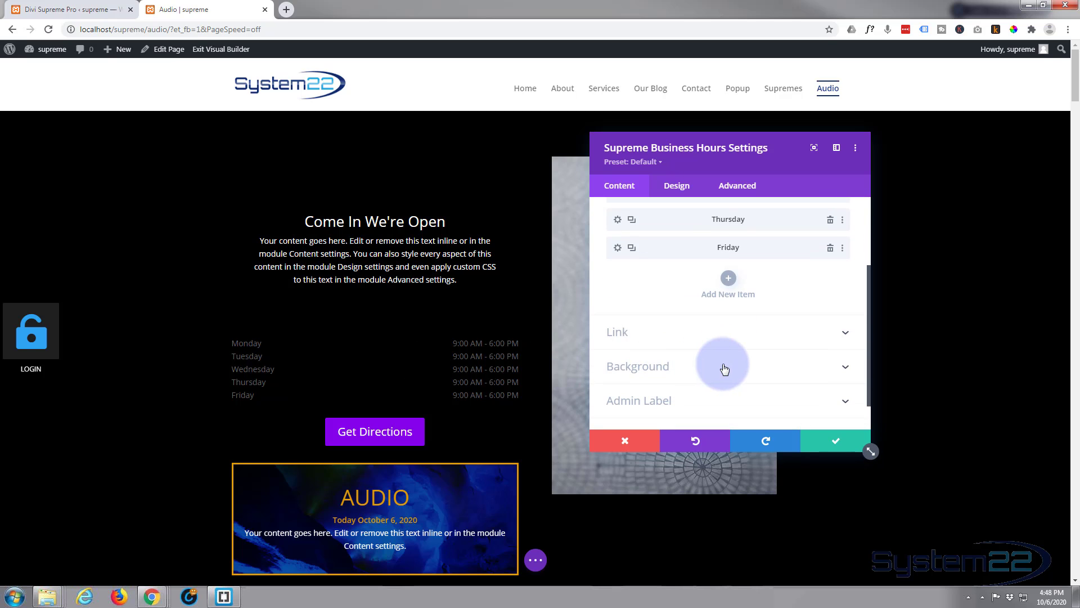
pyautogui.click(725, 369)
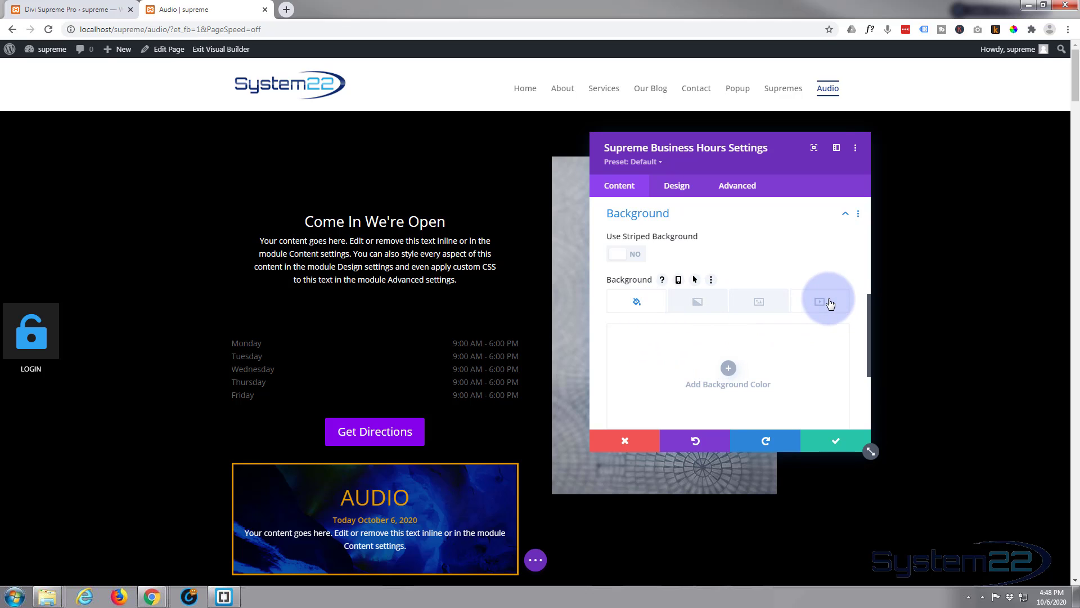
pyautogui.click(698, 302)
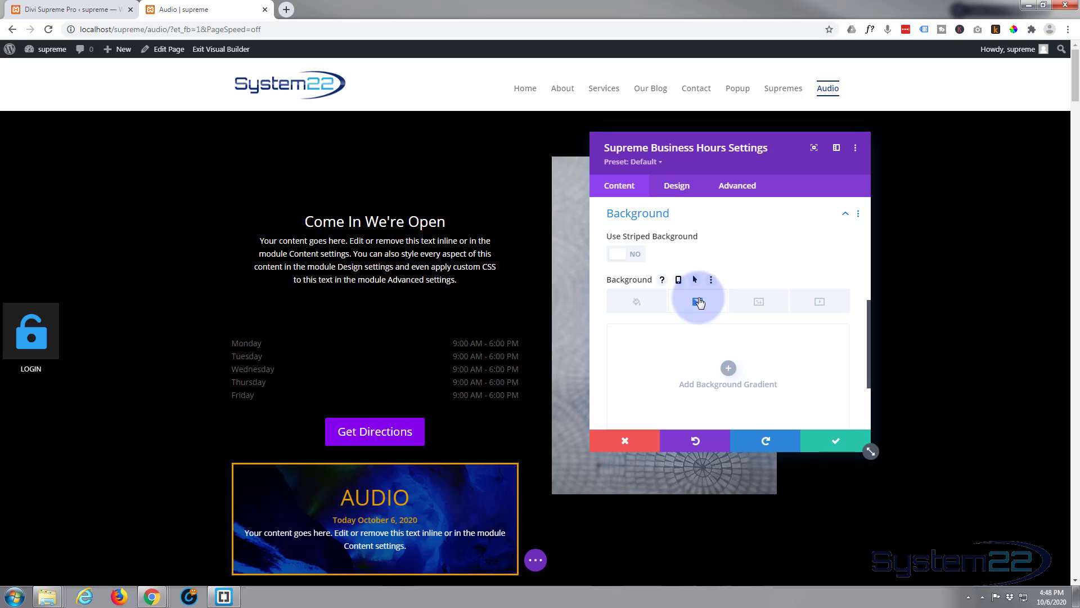
pyautogui.click(633, 261)
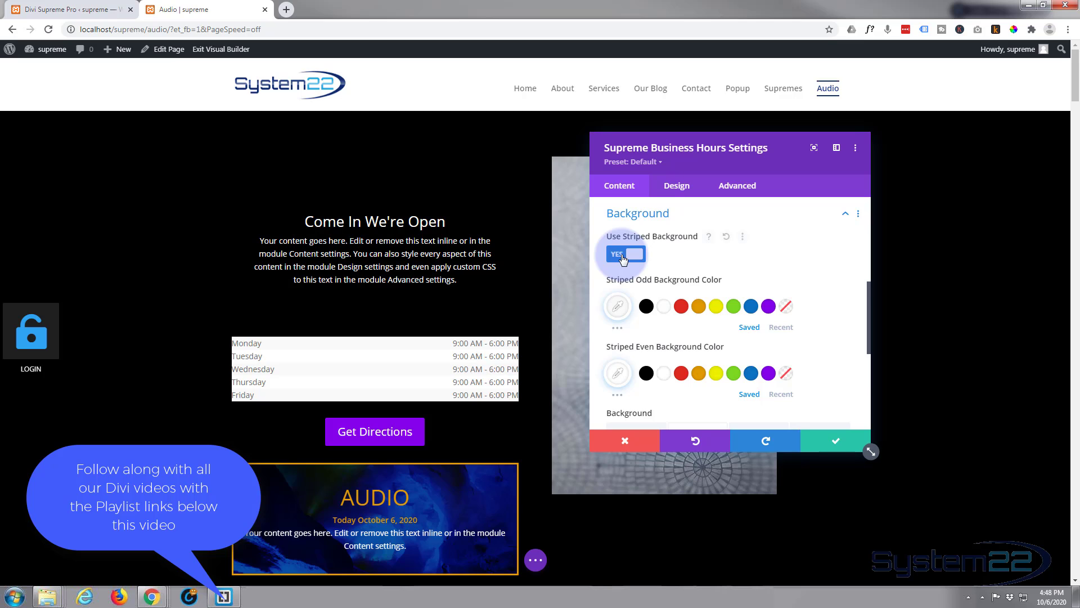
pyautogui.click(623, 256)
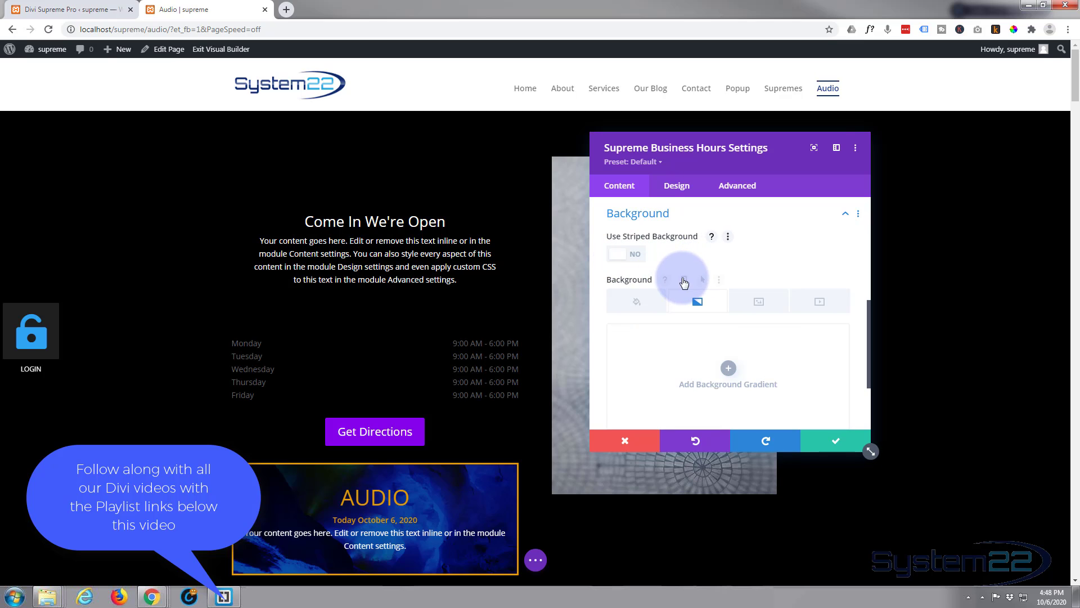
pyautogui.click(727, 369)
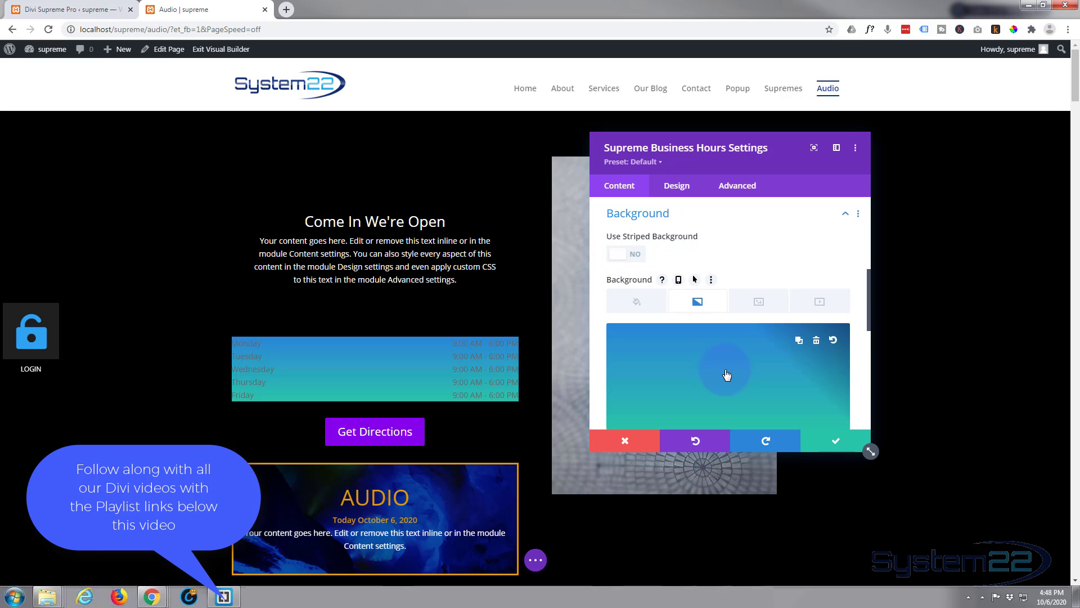
# Set the second color of the business hours background gradient to the saved purple #8300e9
pyautogui.scroll(-3, 713, 363)
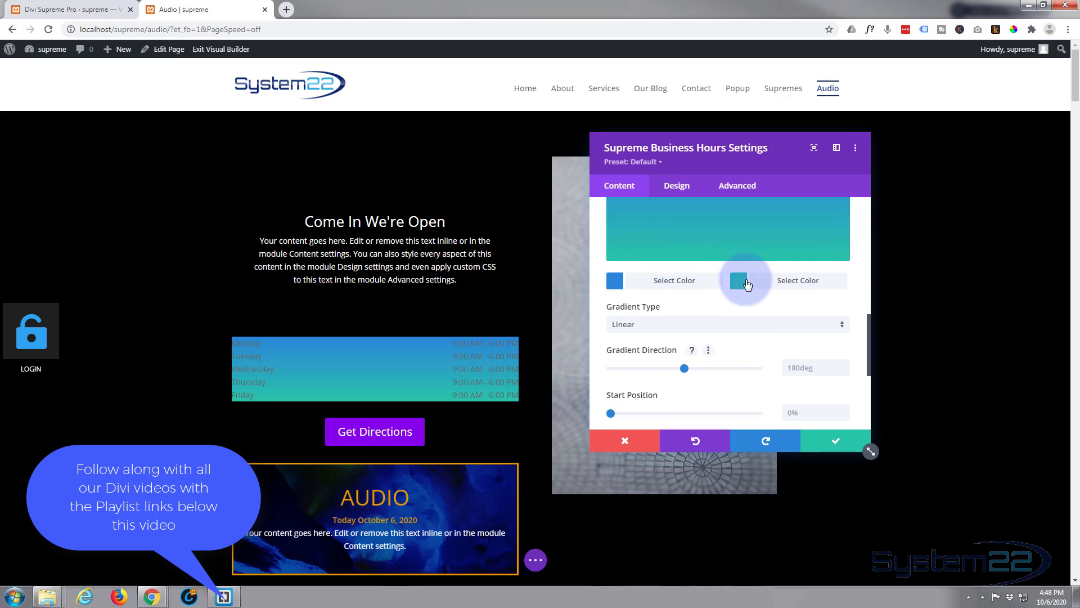
pyautogui.click(791, 287)
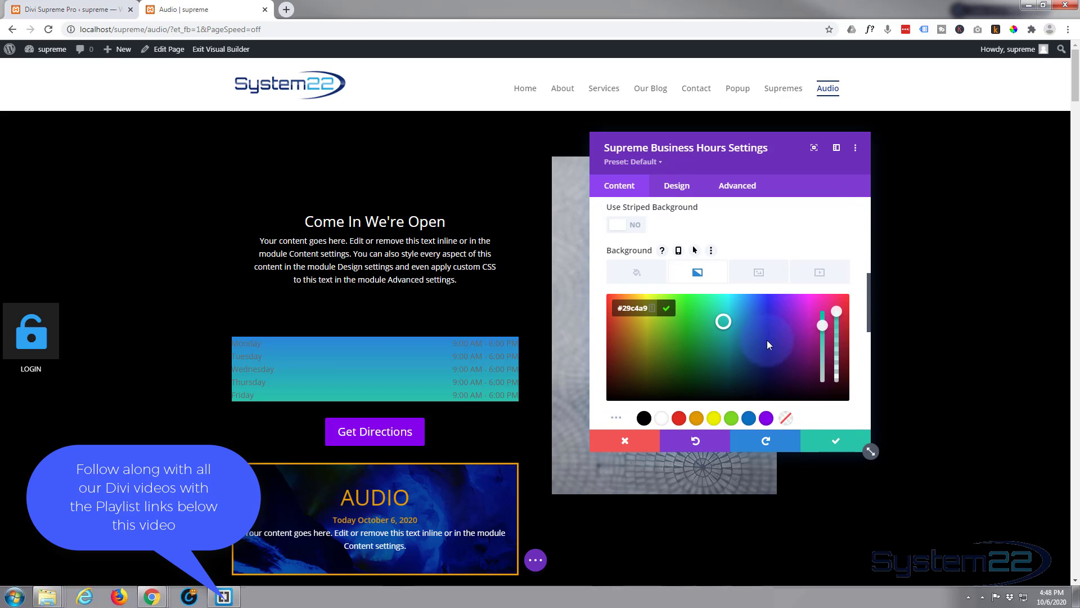
pyautogui.scroll(-2, 768, 339)
pyautogui.click(766, 311)
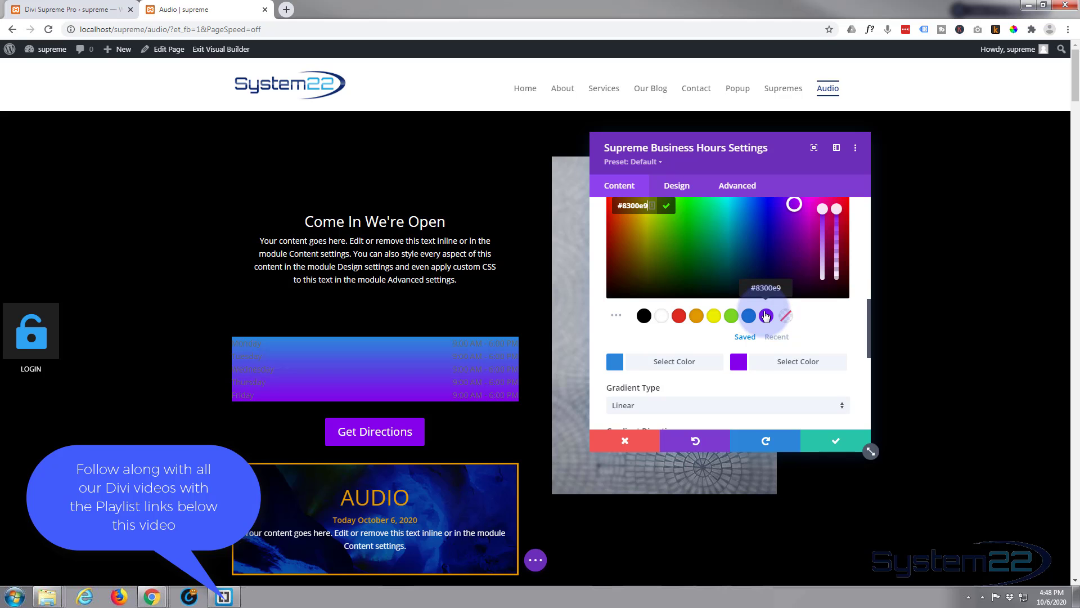
pyautogui.scroll(-2, 730, 295)
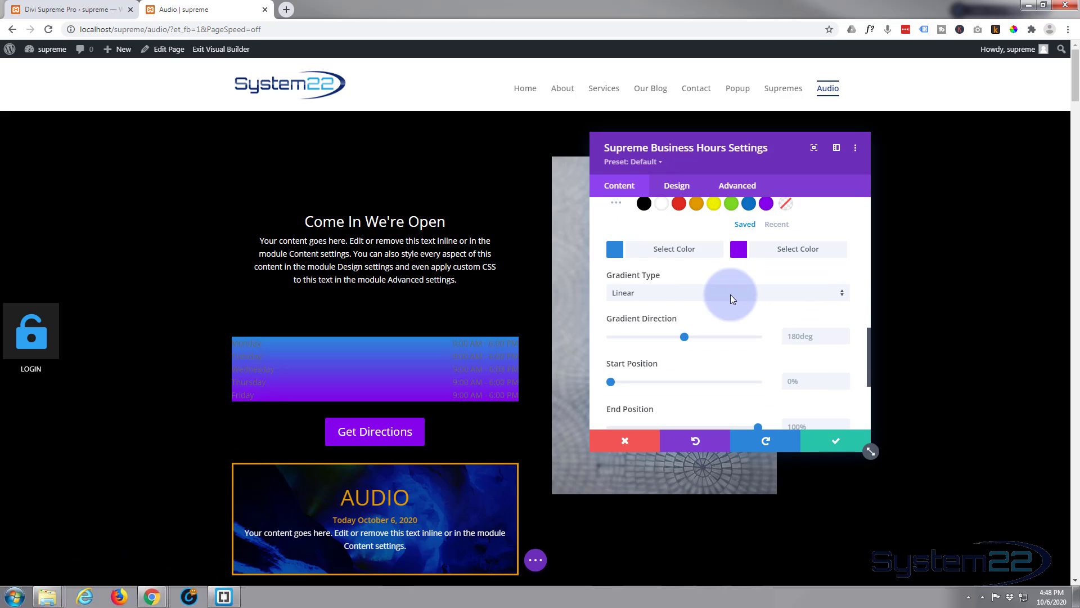
pyautogui.scroll(-2, 730, 295)
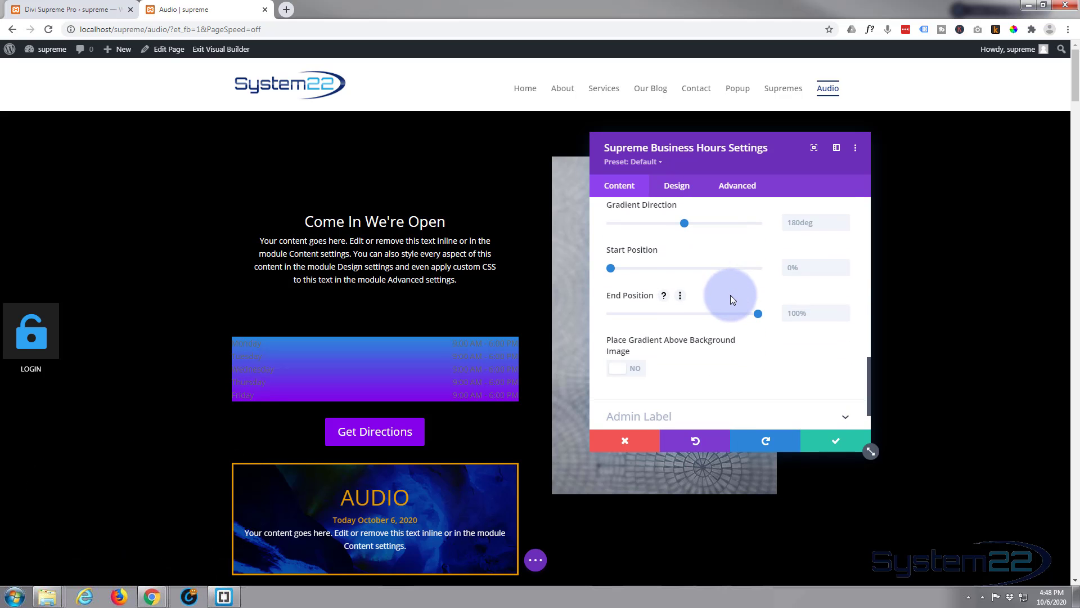
pyautogui.scroll(-1, 699, 404)
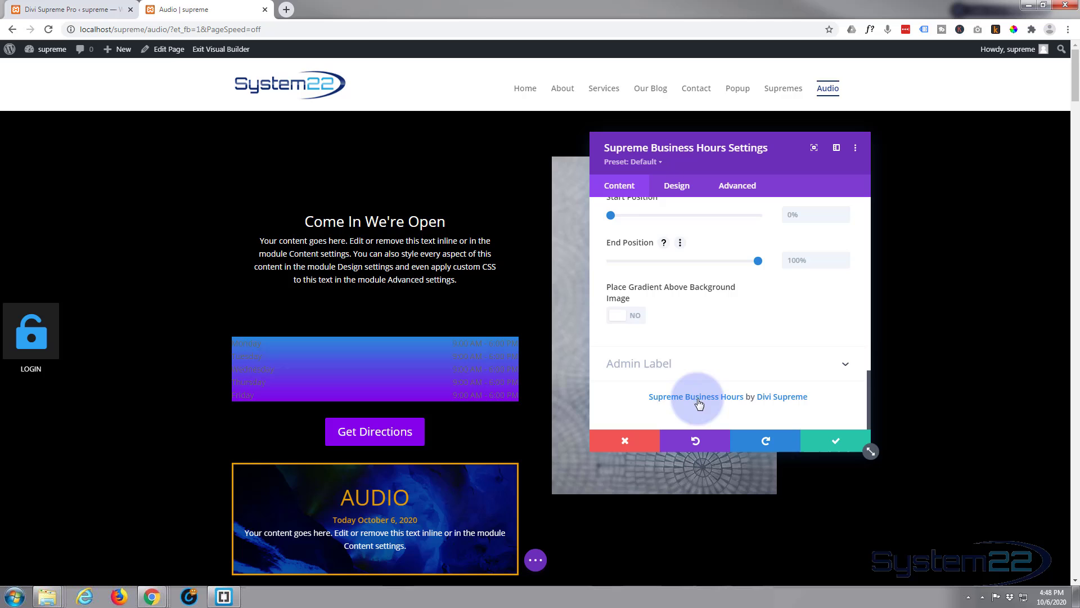
# Set the general text color of the business hours module to white
pyautogui.click(682, 188)
pyautogui.click(691, 239)
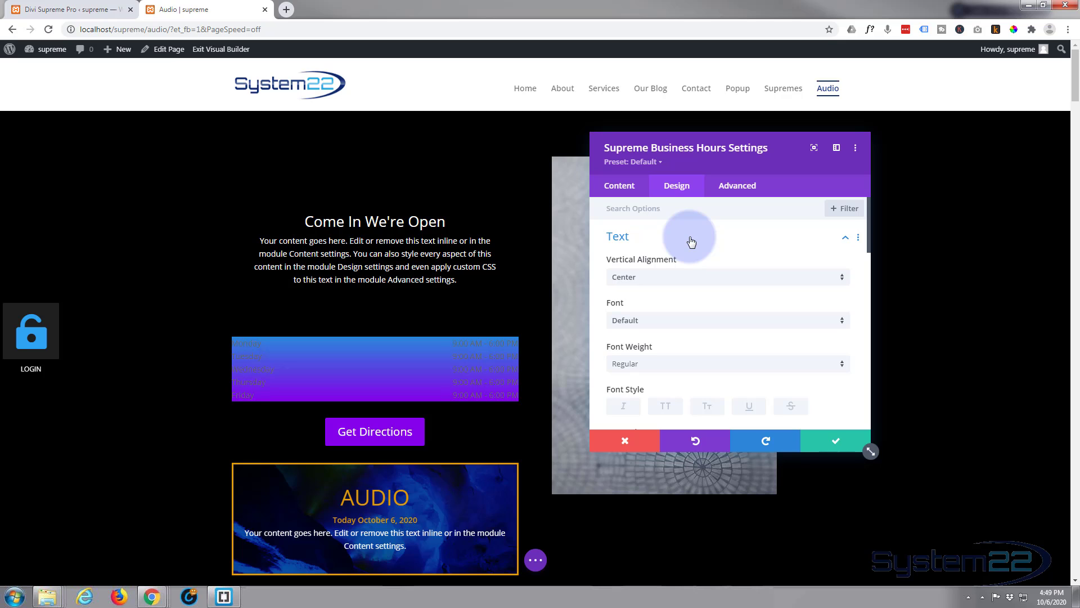
pyautogui.scroll(-3, 690, 241)
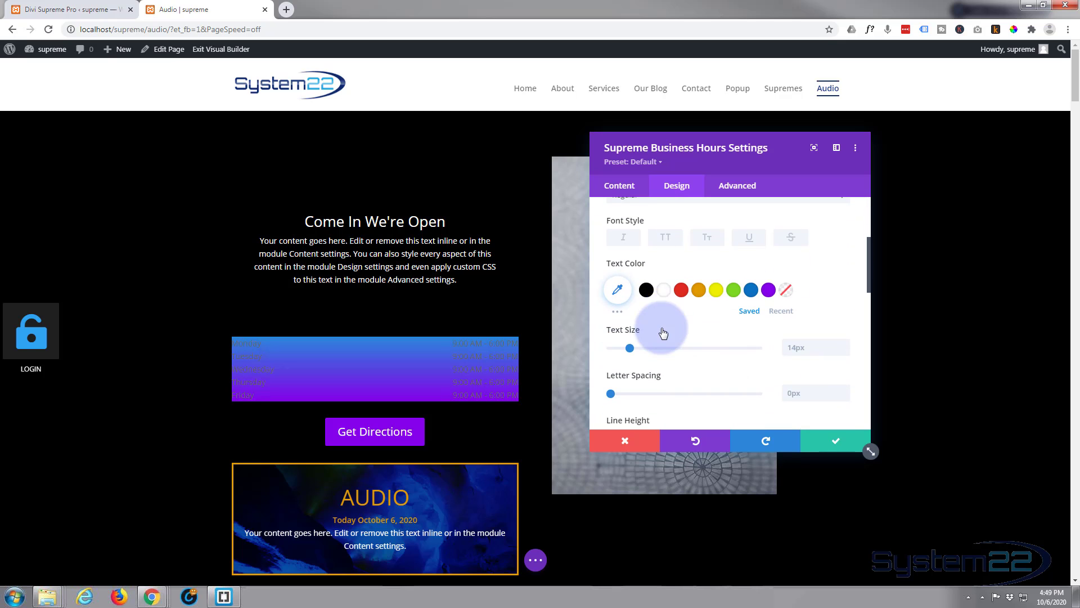
pyautogui.click(667, 293)
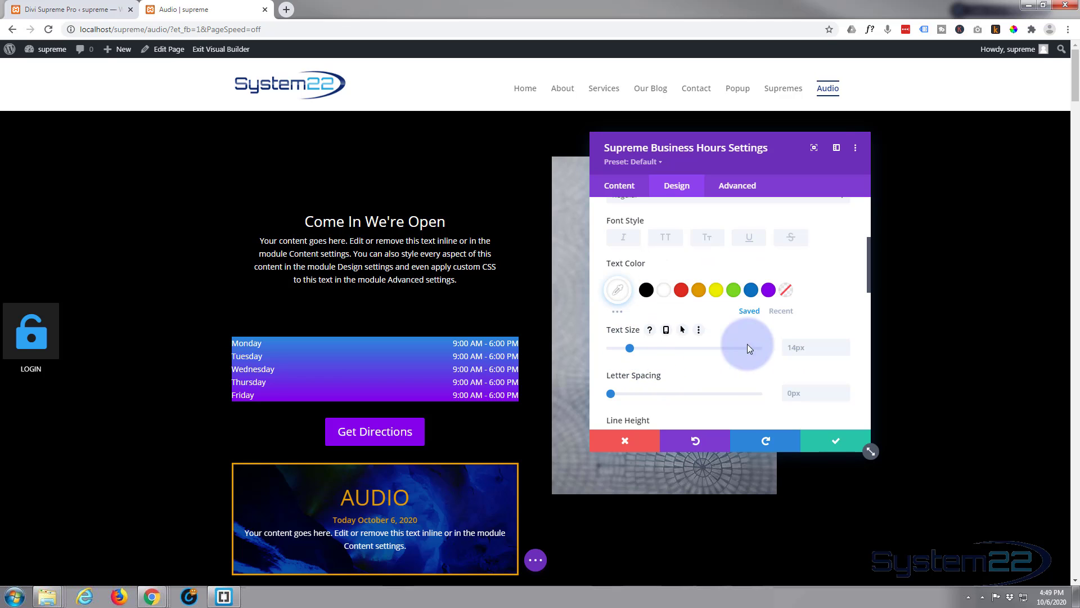
# Set the business hours text size to 18px and its line height to 2.2em
pyautogui.click(844, 344)
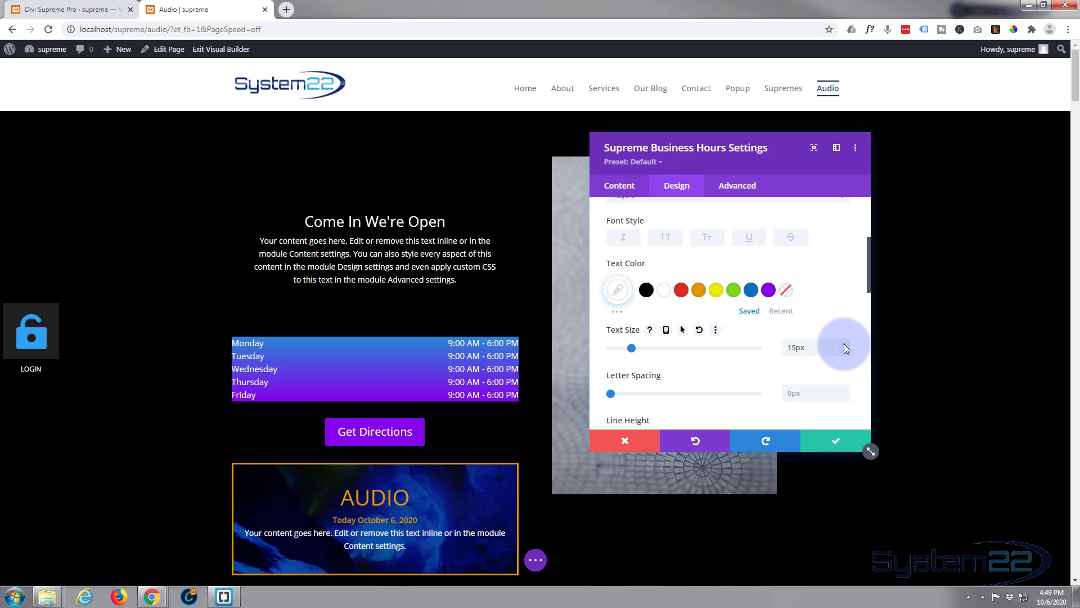
pyautogui.click(844, 344)
pyautogui.click(844, 345)
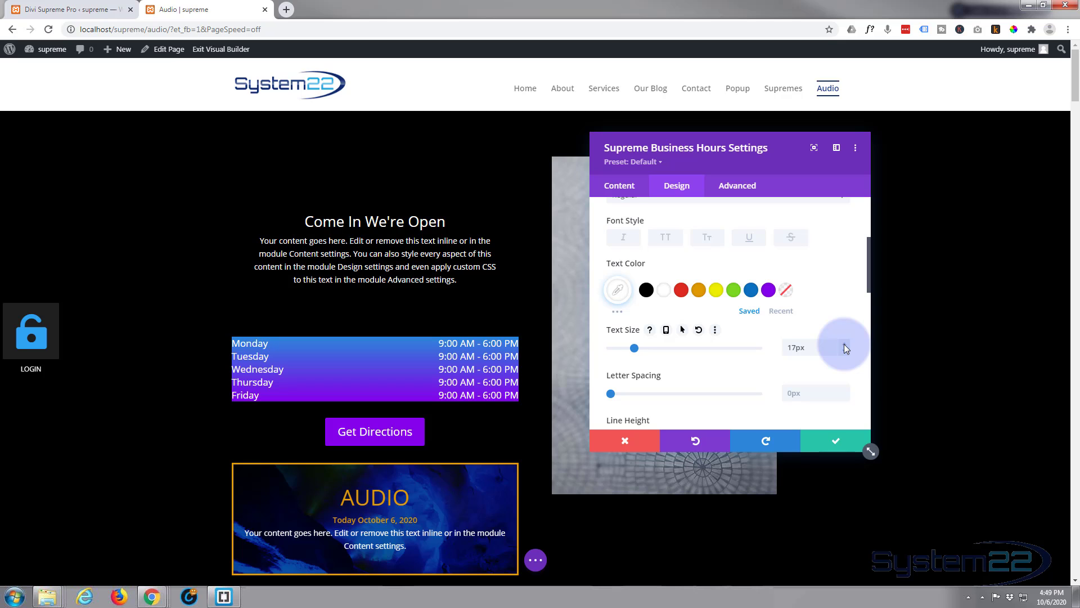
pyautogui.click(844, 344)
pyautogui.scroll(-1, 676, 360)
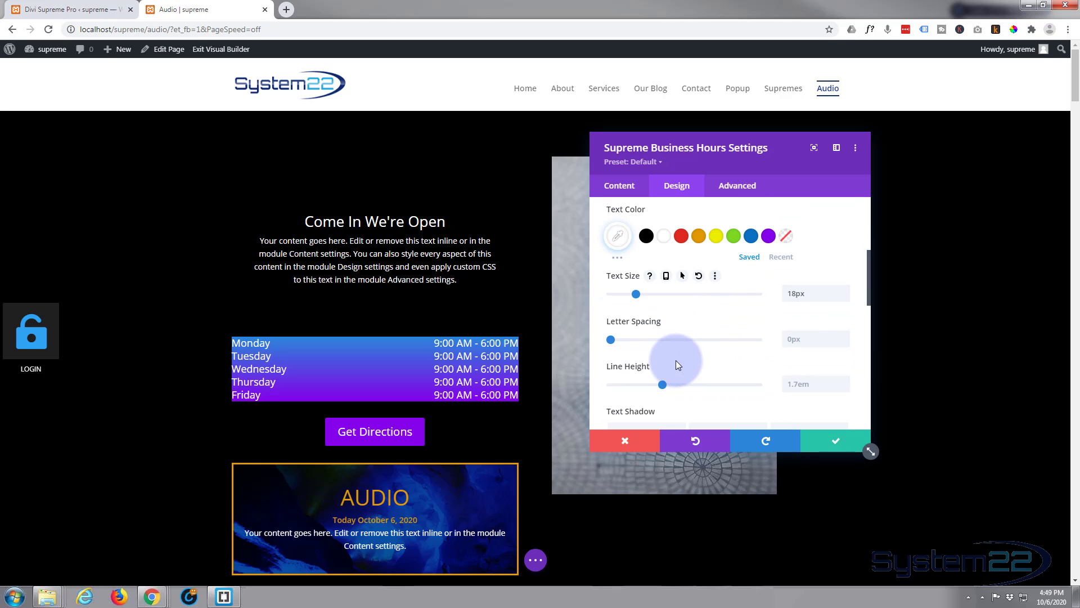
pyautogui.scroll(-1, 681, 366)
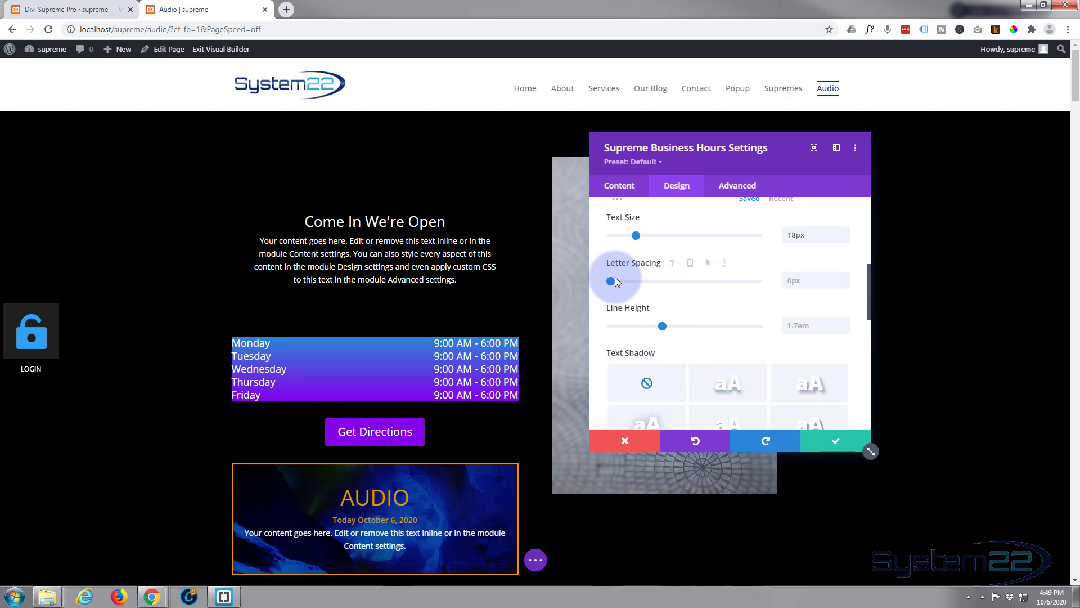
pyautogui.moveTo(662, 325); pyautogui.dragTo(699, 328)
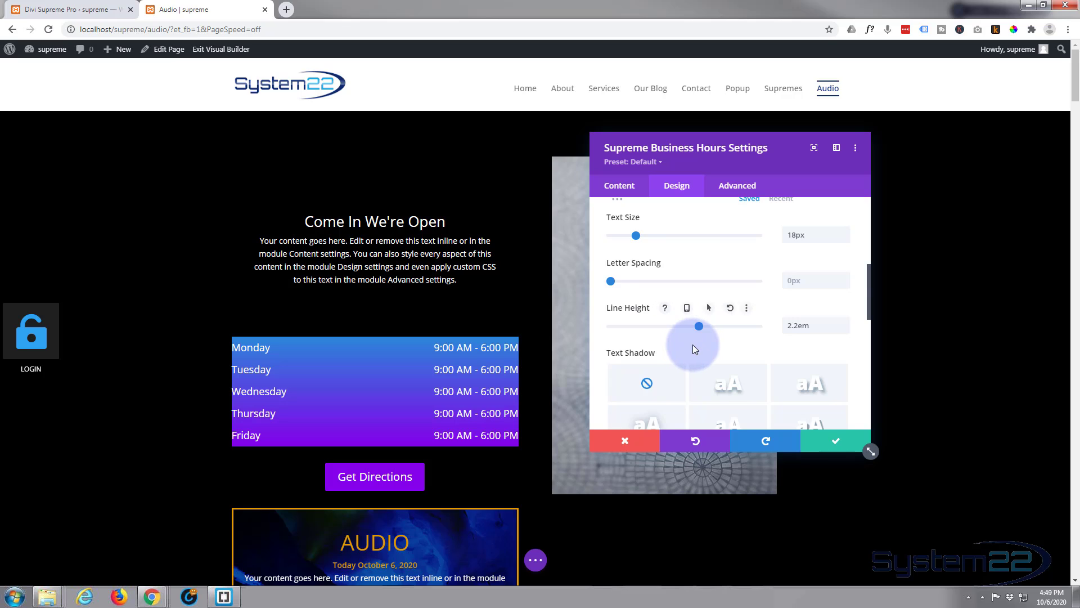
# Style the day text in uppercase with a Semi Bold font weight
pyautogui.scroll(-3, 693, 344)
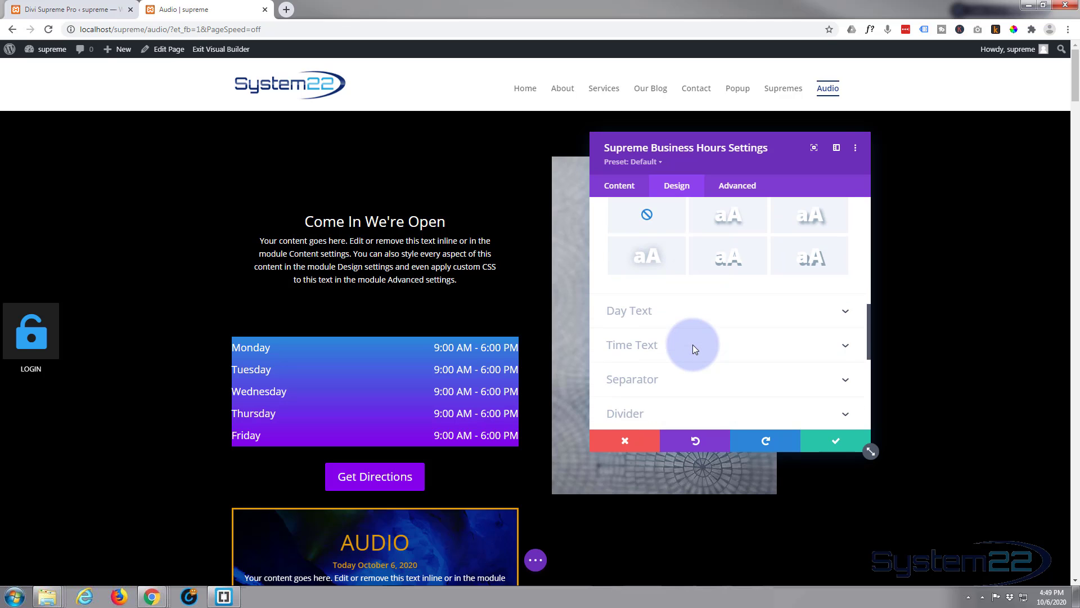
pyautogui.click(684, 313)
pyautogui.scroll(5, 684, 314)
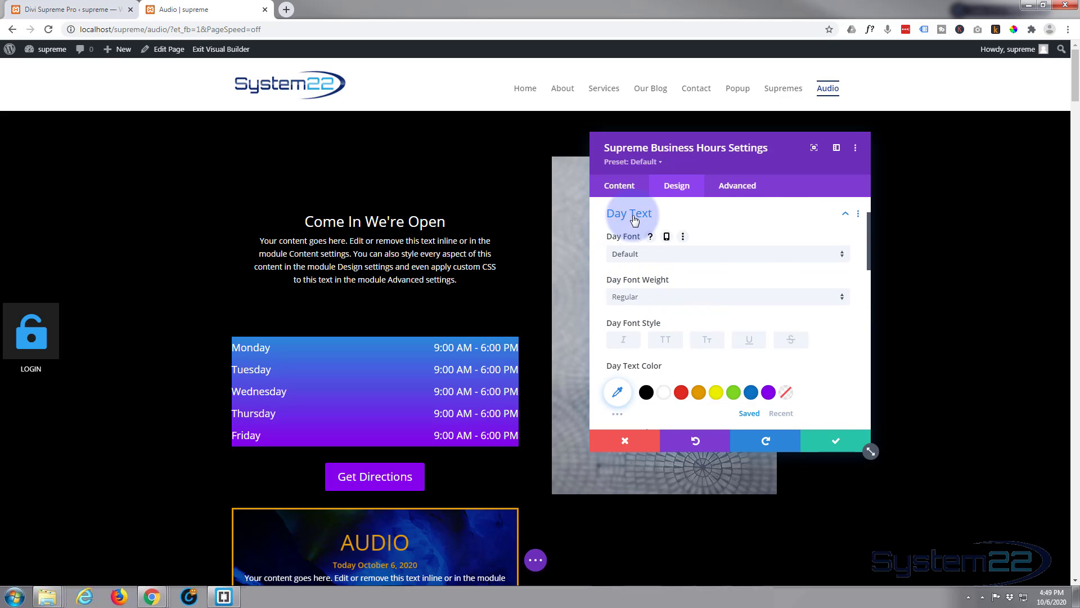
pyautogui.click(668, 338)
pyautogui.click(679, 296)
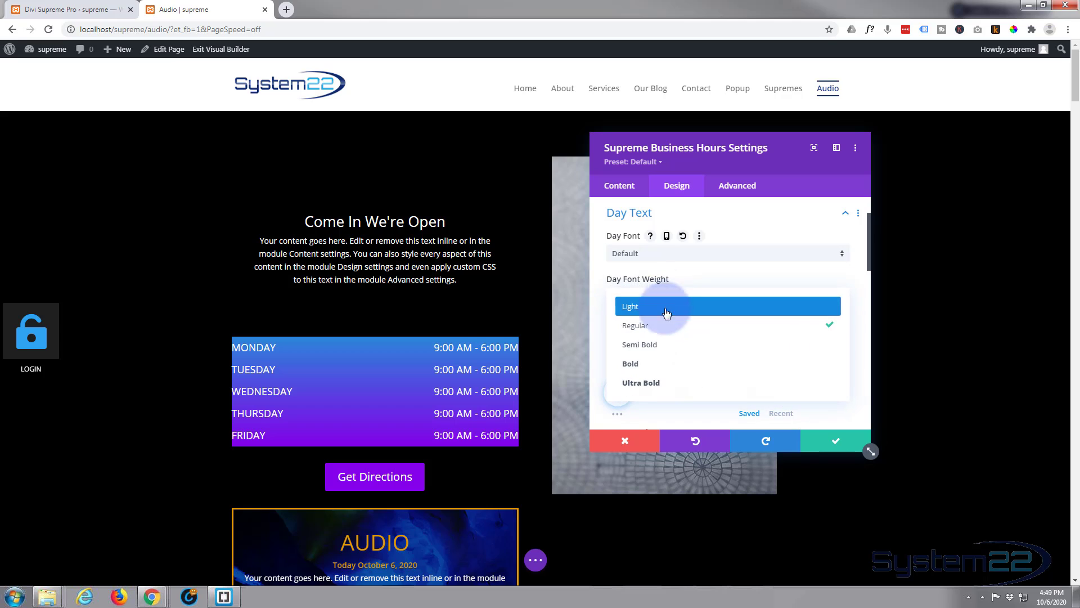
pyautogui.click(654, 349)
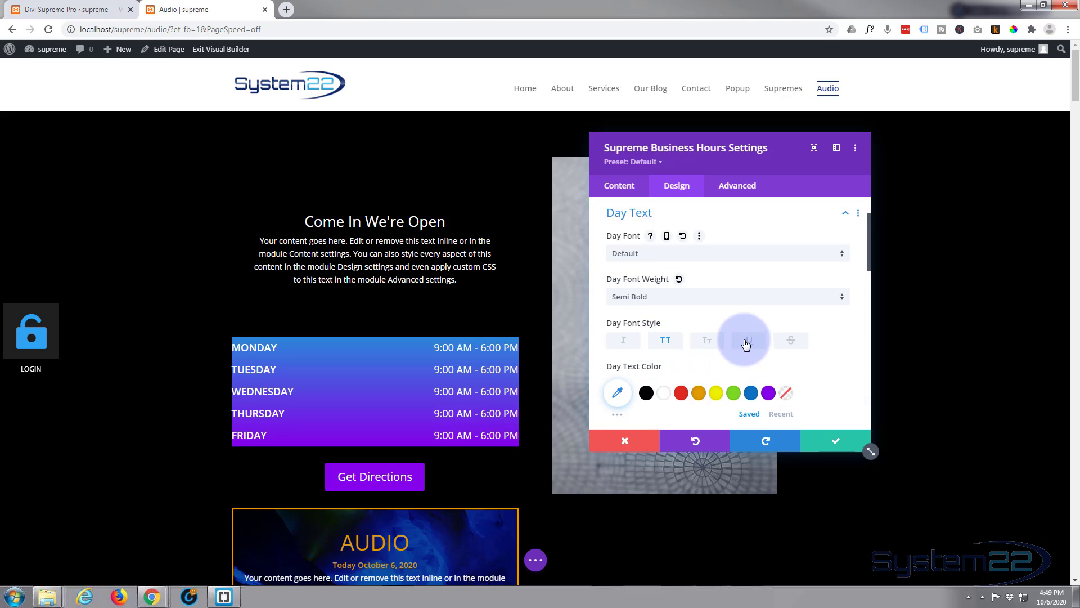
# Try a white dotted separator with 35px gap spacing between the days and the times
pyautogui.scroll(-2, 740, 346)
pyautogui.scroll(-6, 737, 340)
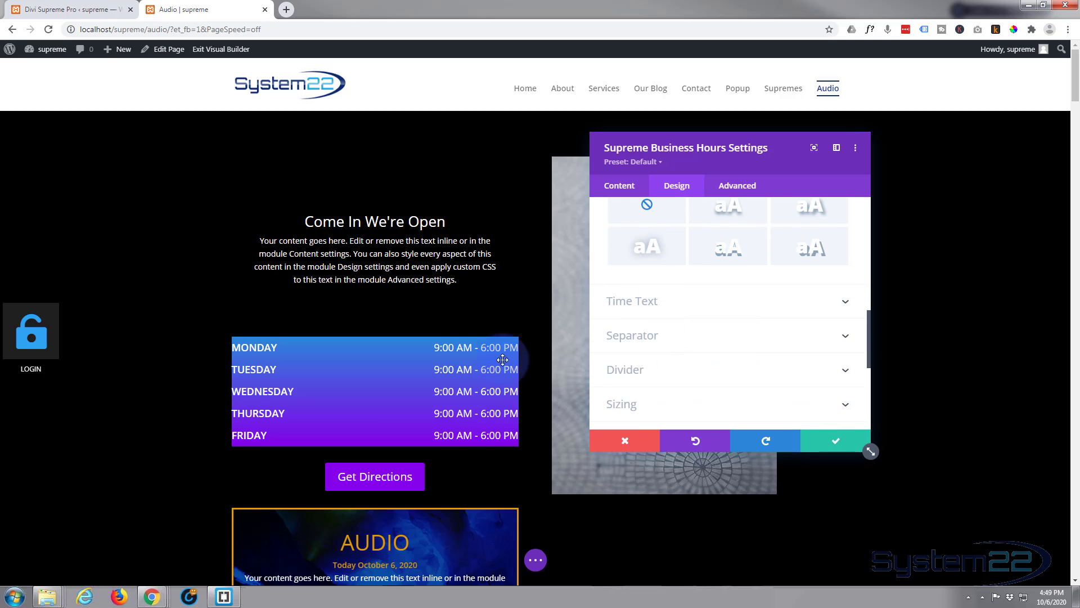
pyautogui.click(696, 333)
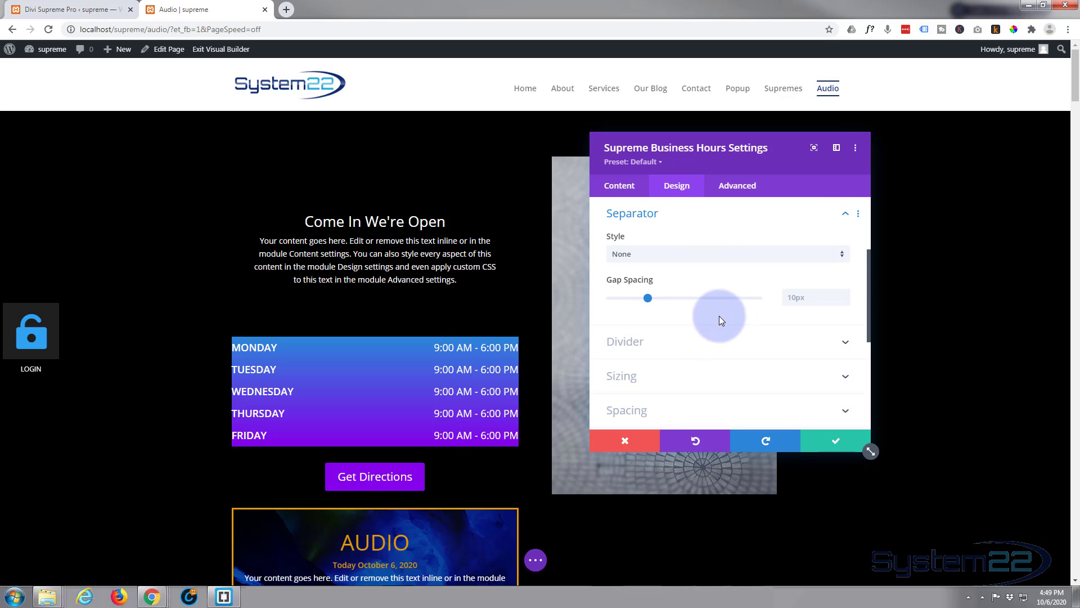
pyautogui.click(652, 260)
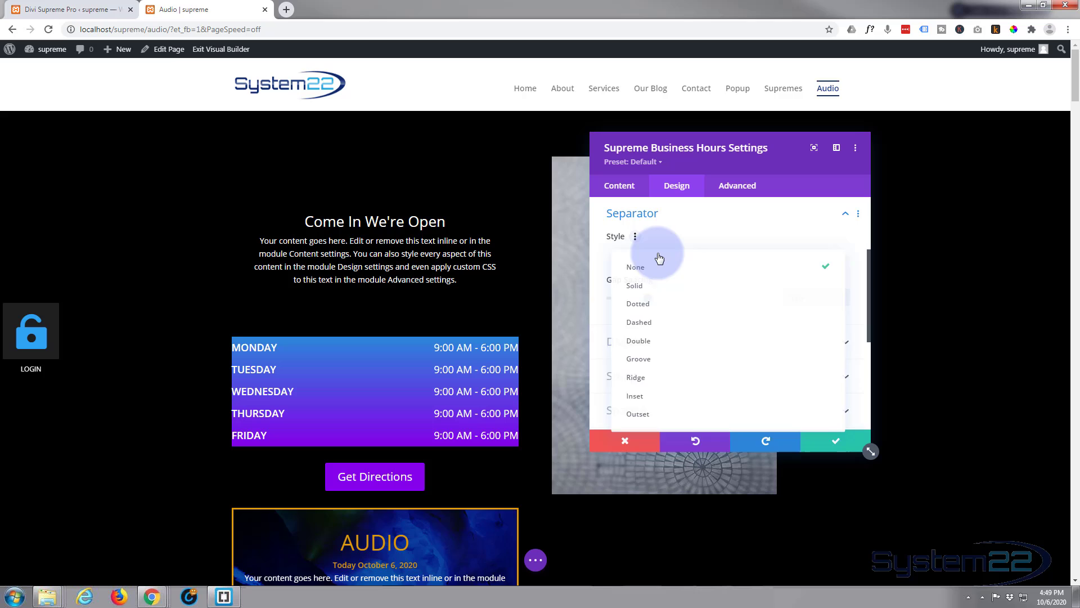
pyautogui.click(646, 303)
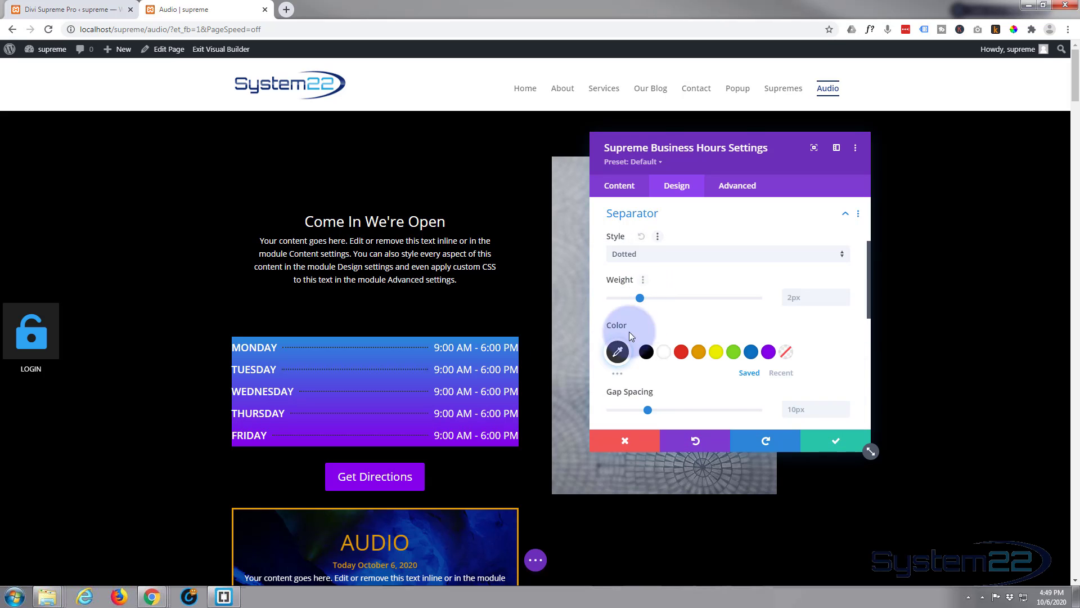
pyautogui.click(664, 352)
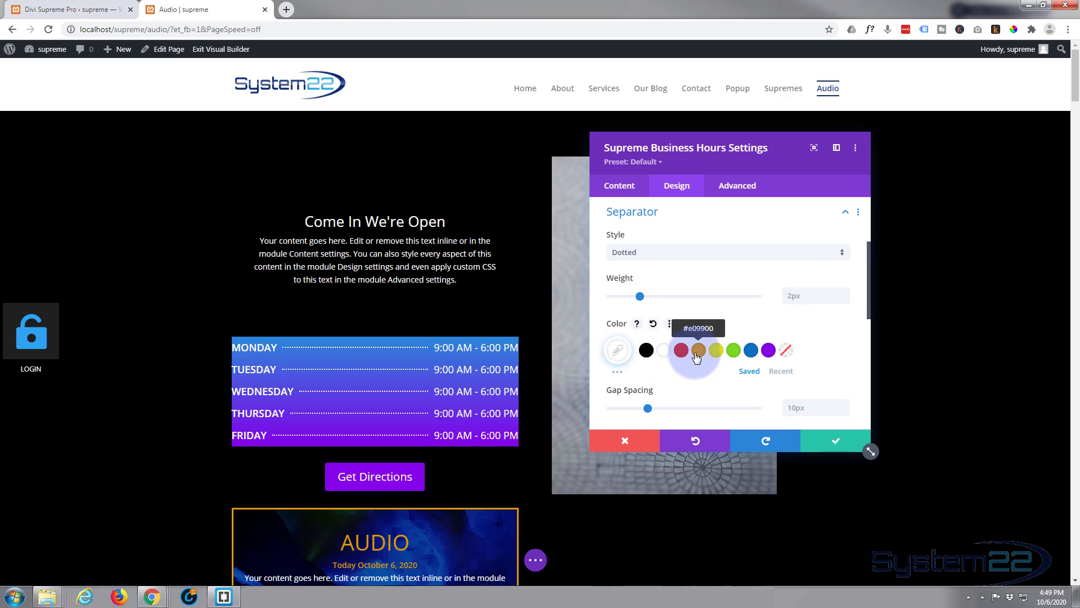
pyautogui.scroll(-1, 659, 358)
pyautogui.moveTo(648, 353); pyautogui.dragTo(729, 355)
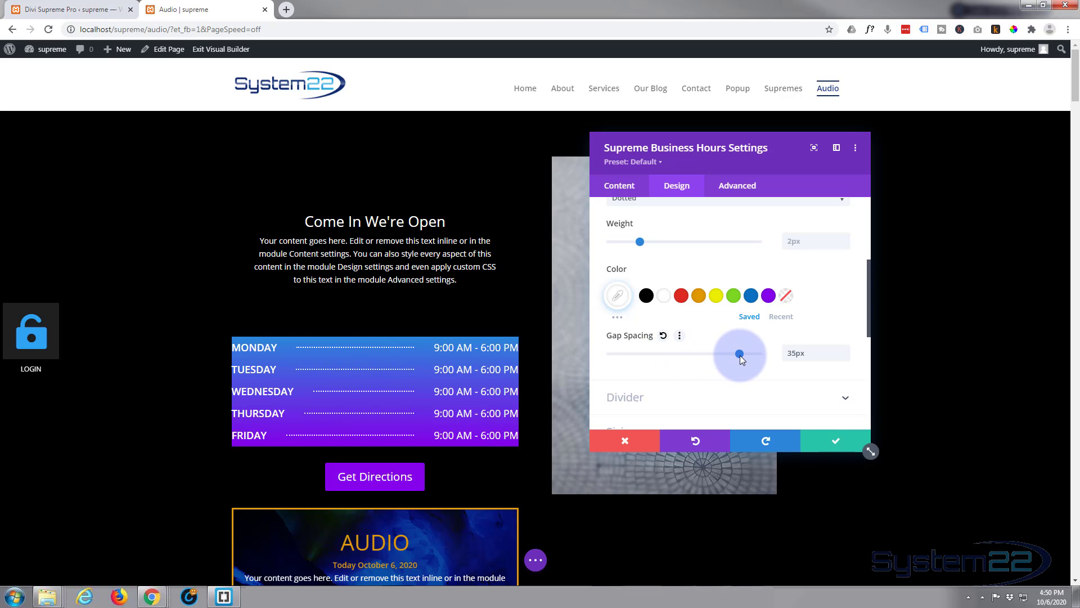
# Set the separator style of the business hours back to None
pyautogui.scroll(2, 670, 269)
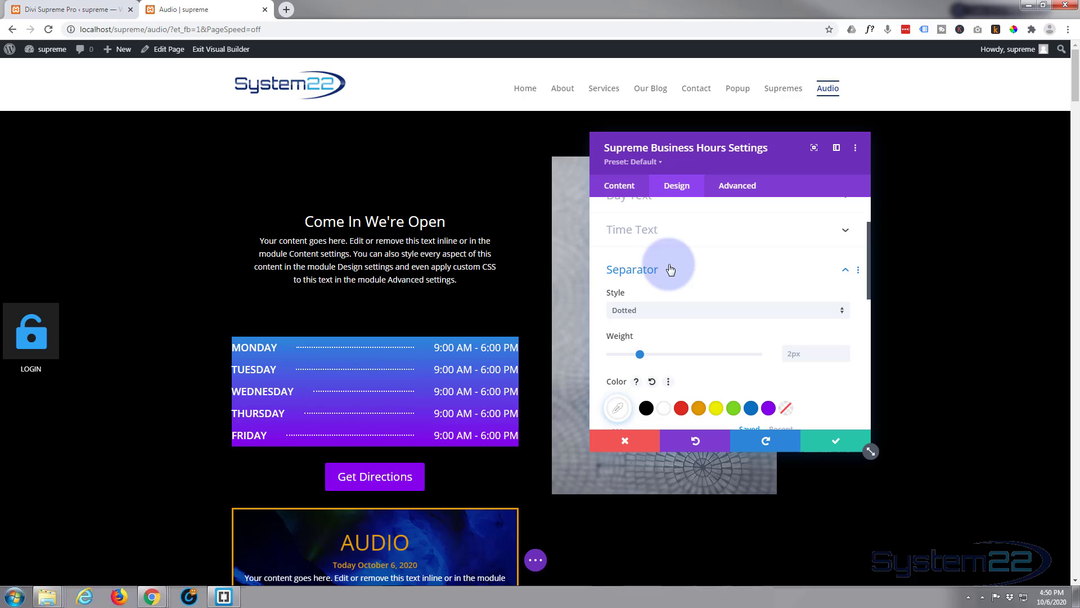
pyautogui.click(675, 313)
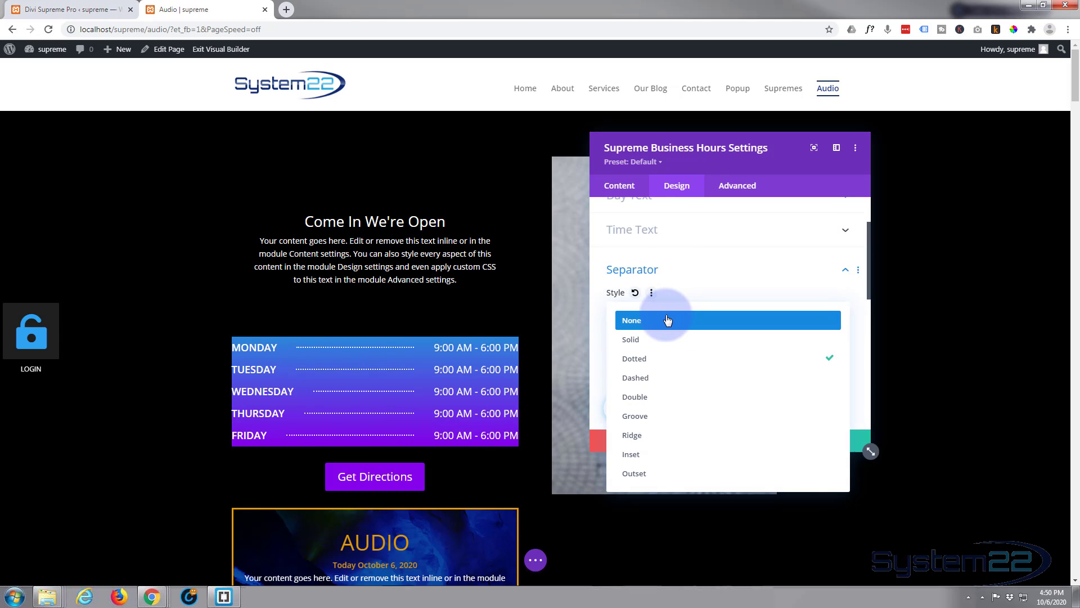
pyautogui.click(667, 320)
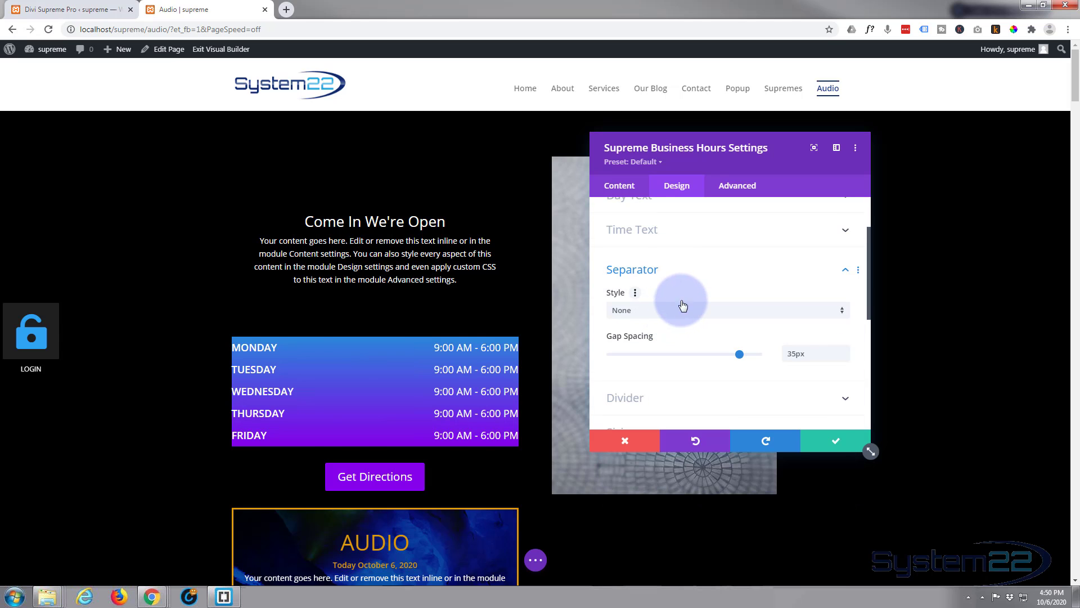
# Add a solid divider between the business hours rows, coloured white at 0.26 opacity
pyautogui.scroll(-2, 682, 305)
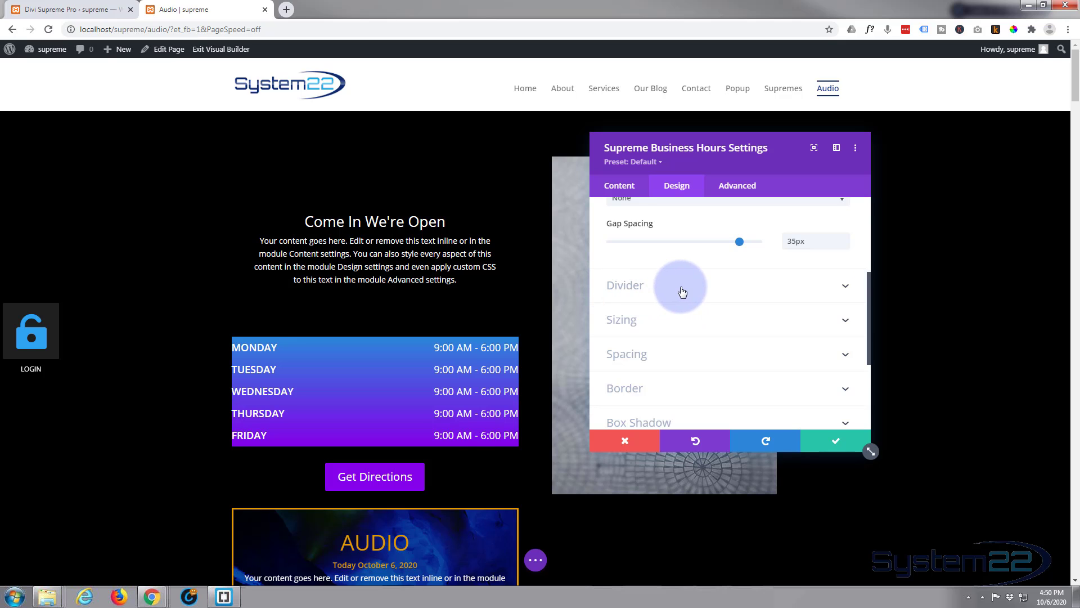
pyautogui.click(684, 292)
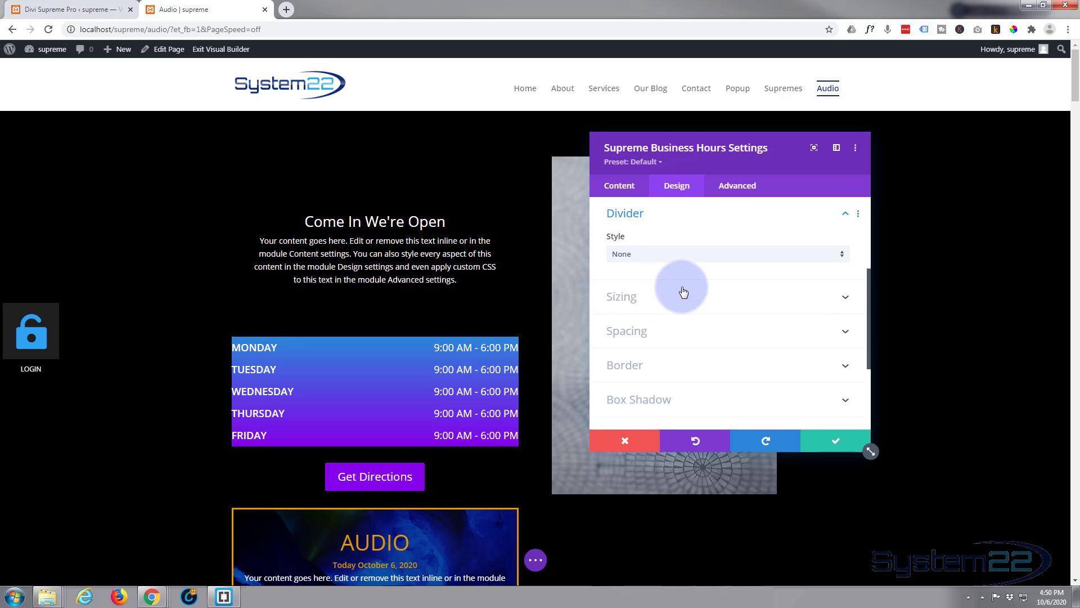
pyautogui.click(683, 255)
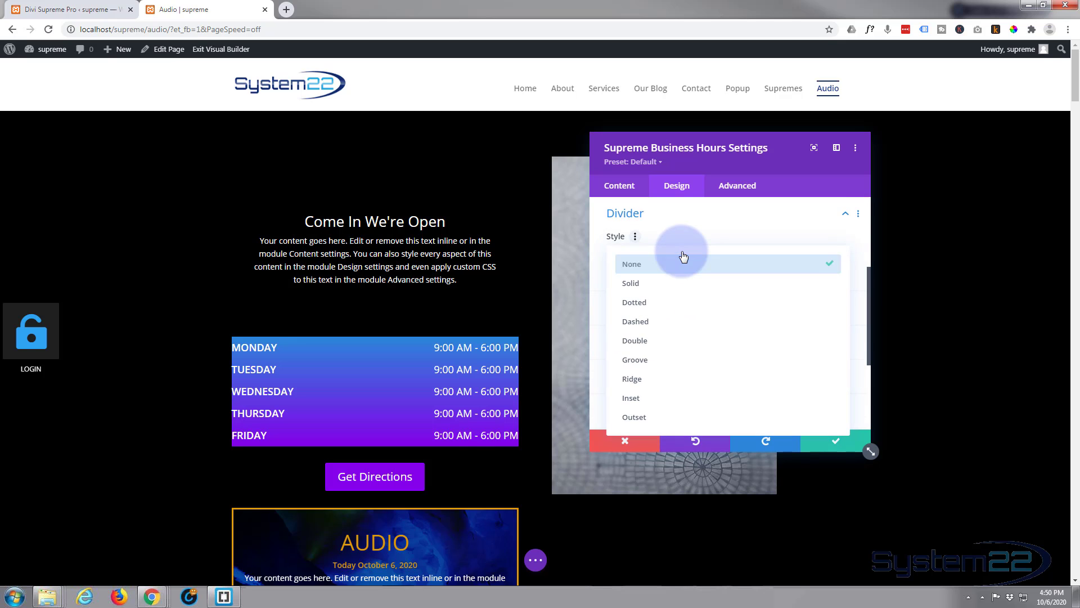
pyautogui.click(663, 285)
pyautogui.click(664, 352)
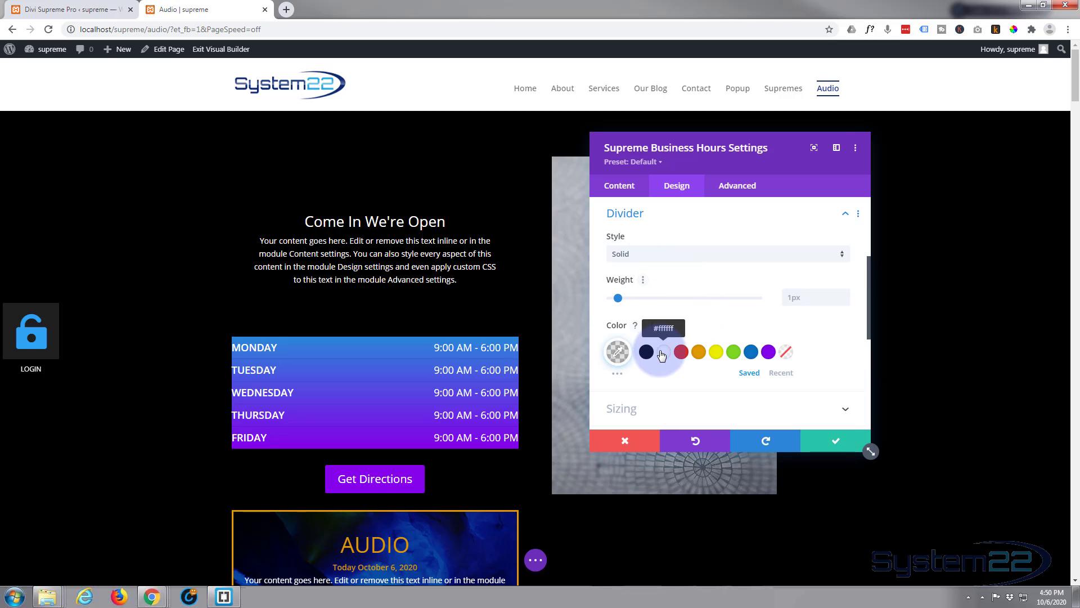
pyautogui.click(619, 353)
pyautogui.scroll(-2, 720, 295)
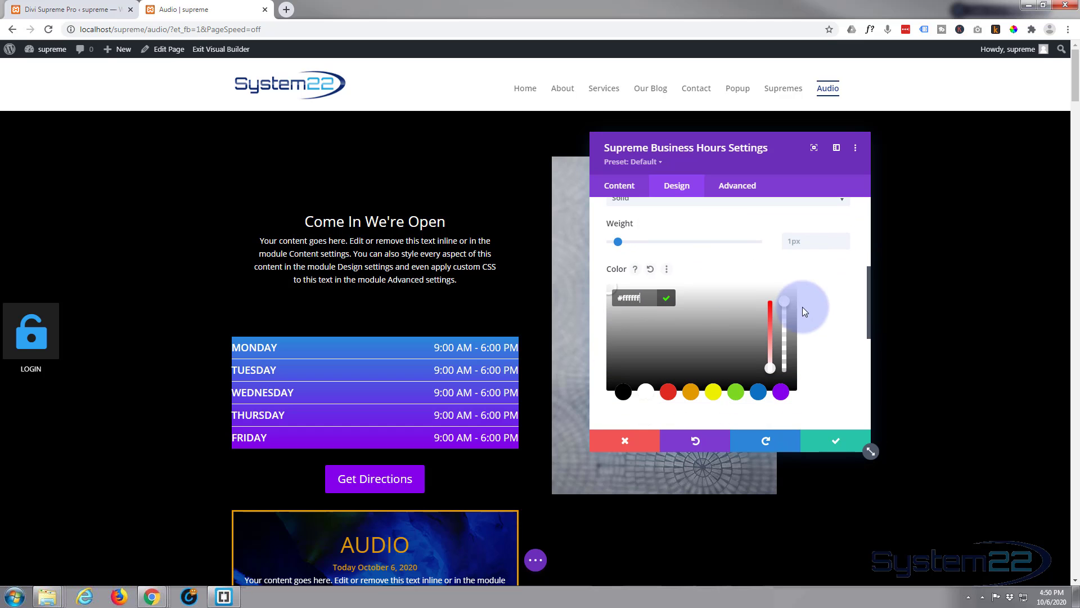
pyautogui.moveTo(786, 303); pyautogui.dragTo(784, 367)
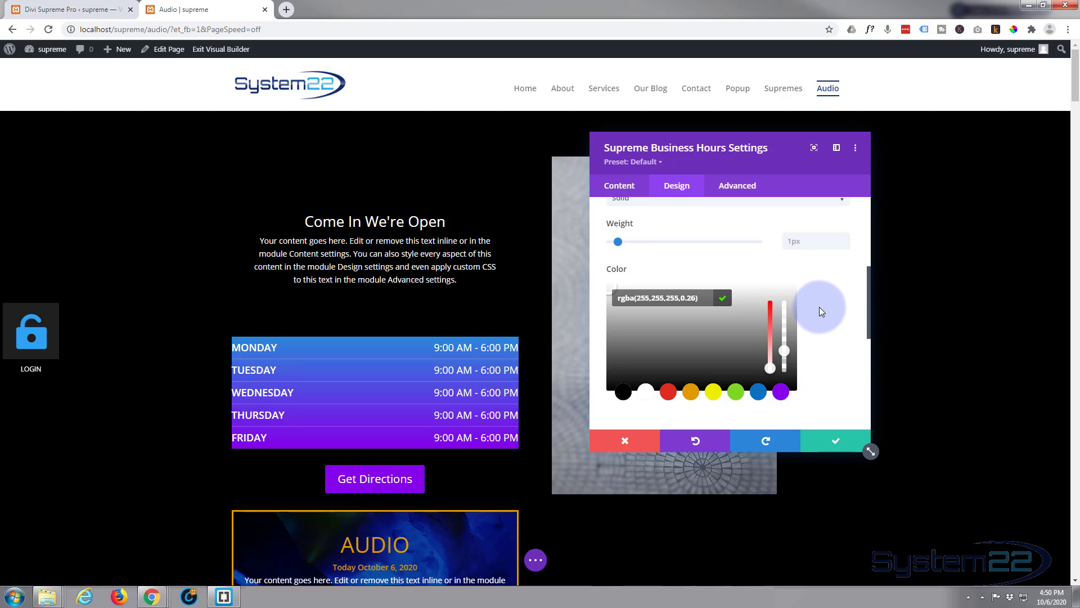
# Set the business hours module's padding to 25px on the top, bottom, left and right
pyautogui.scroll(-1, 821, 311)
pyautogui.scroll(-5, 821, 309)
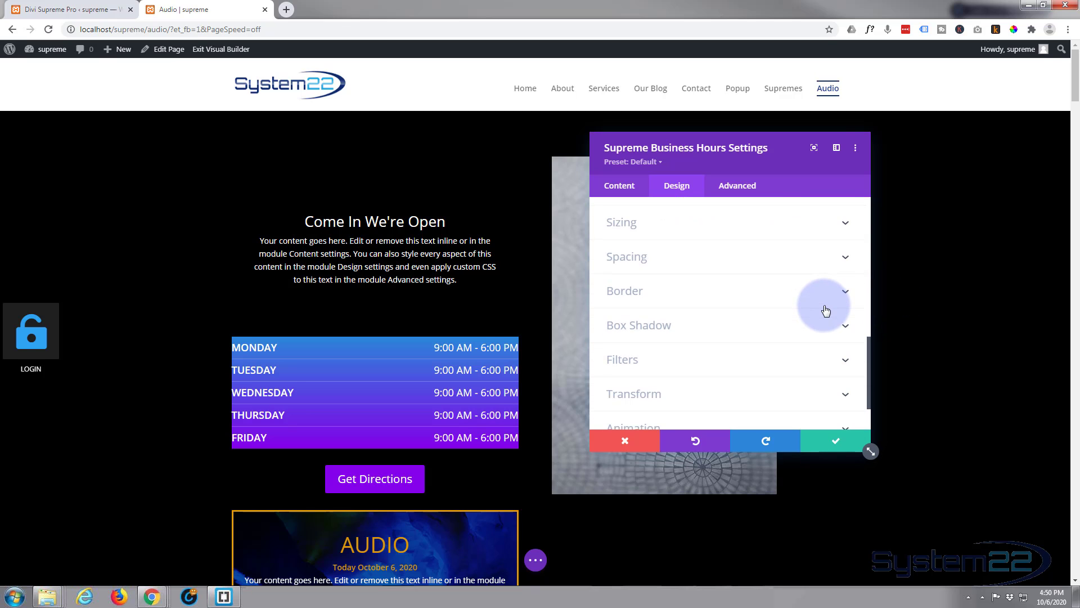
pyautogui.scroll(1, 826, 311)
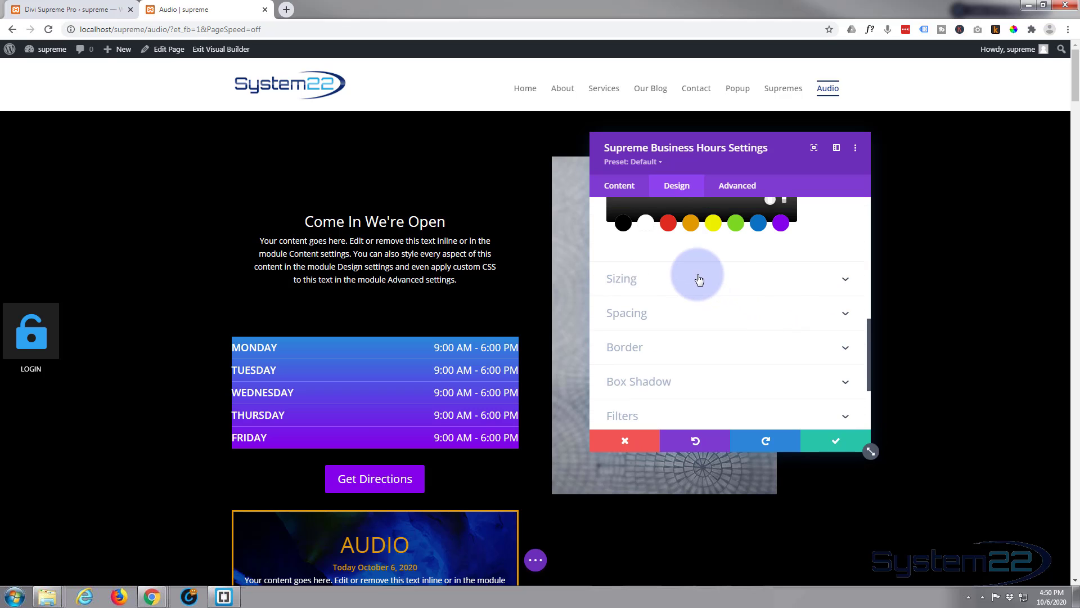
pyautogui.click(725, 319)
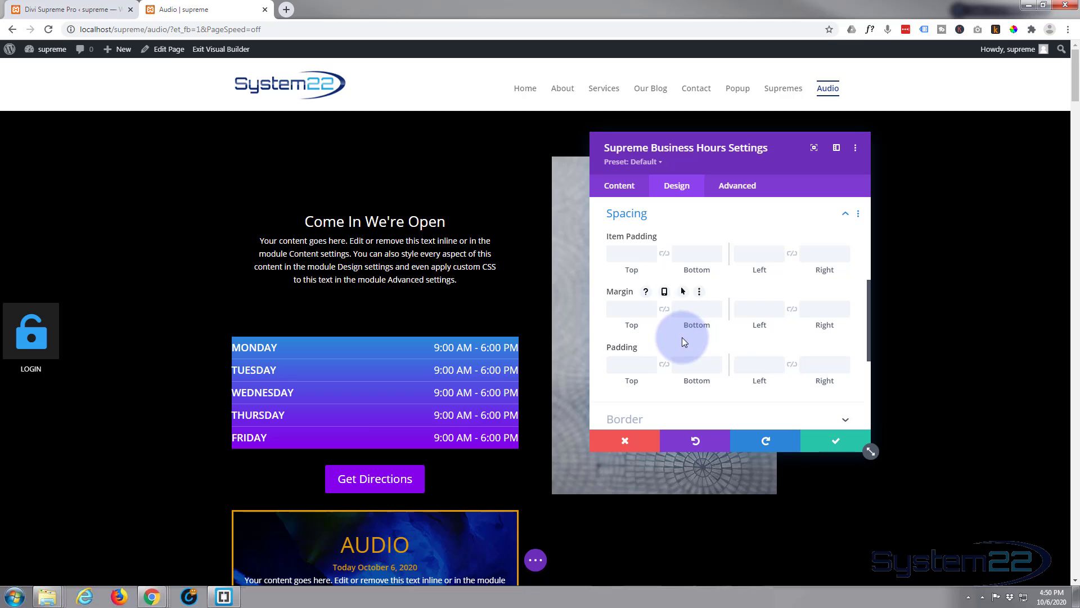
pyautogui.click(630, 362)
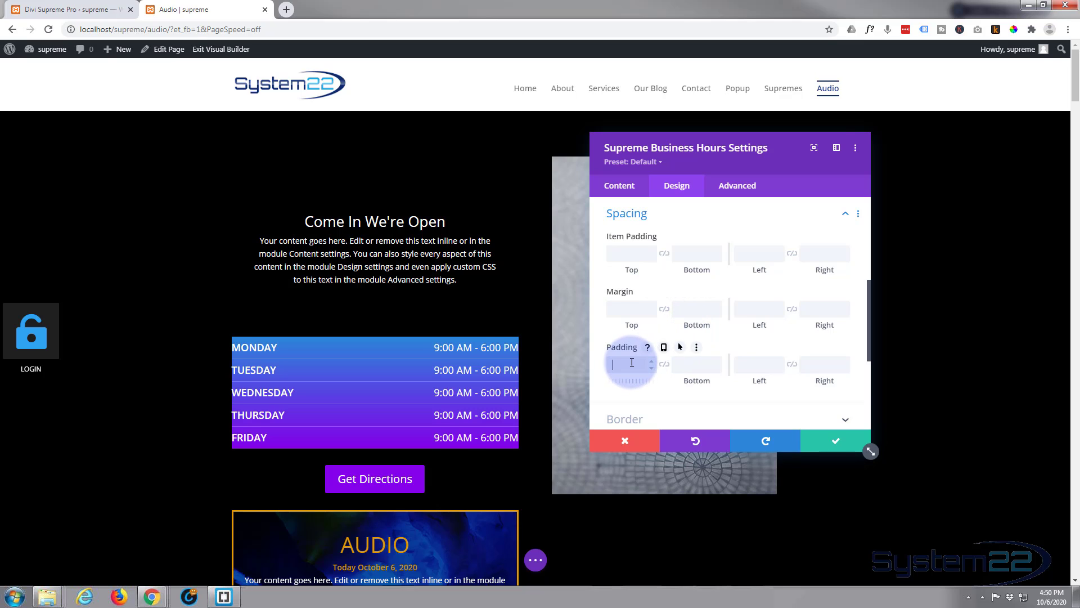
pyautogui.write('25')
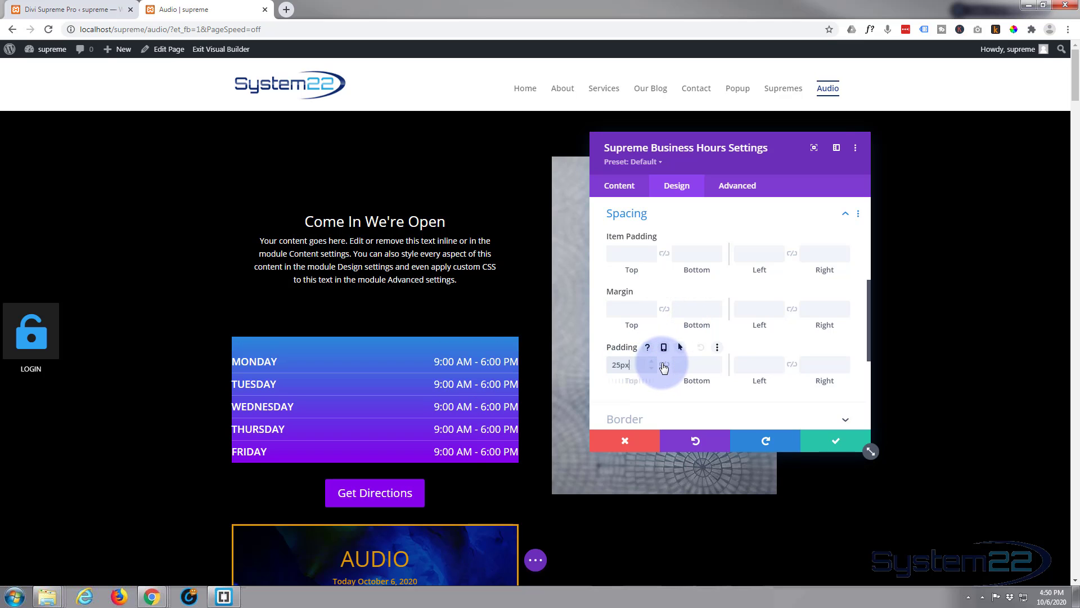
pyautogui.click(664, 364)
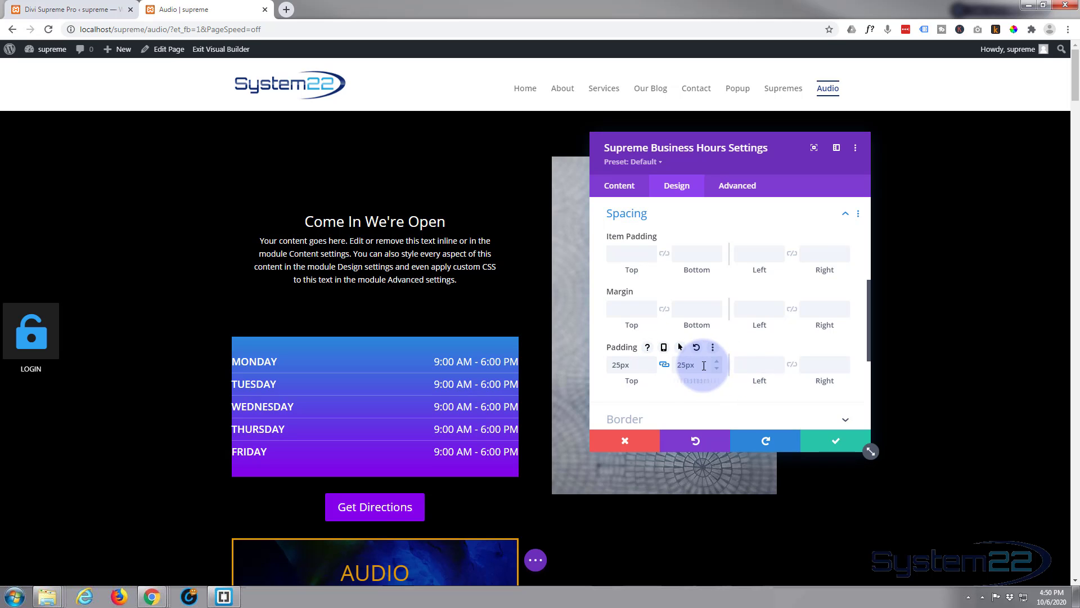
pyautogui.click(765, 366)
pyautogui.write('25')
pyautogui.click(792, 365)
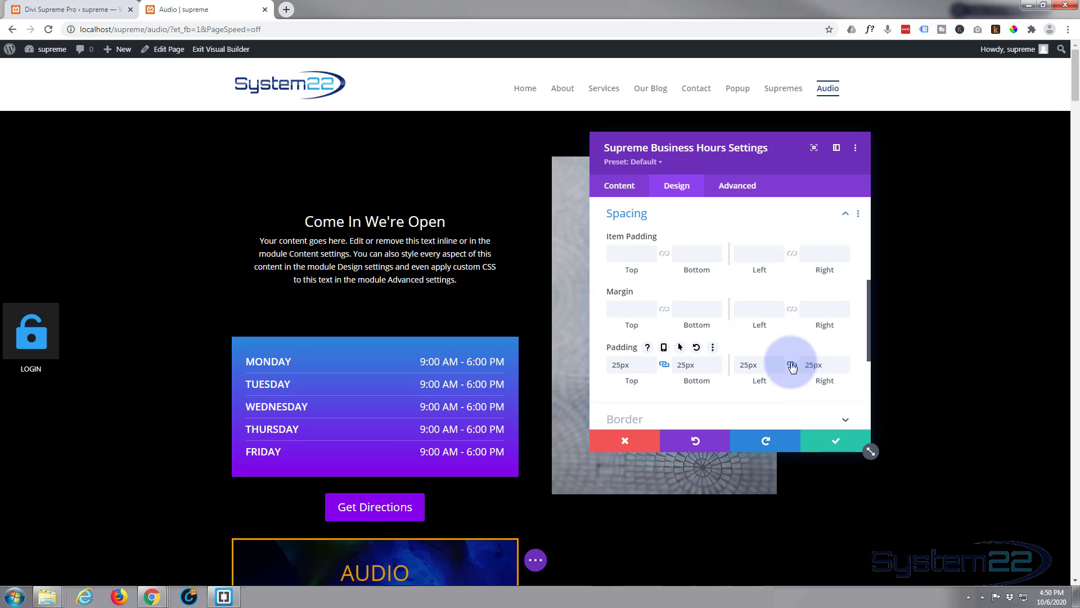
# Round all four corners of the business hours module by 5px
pyautogui.scroll(-2, 749, 354)
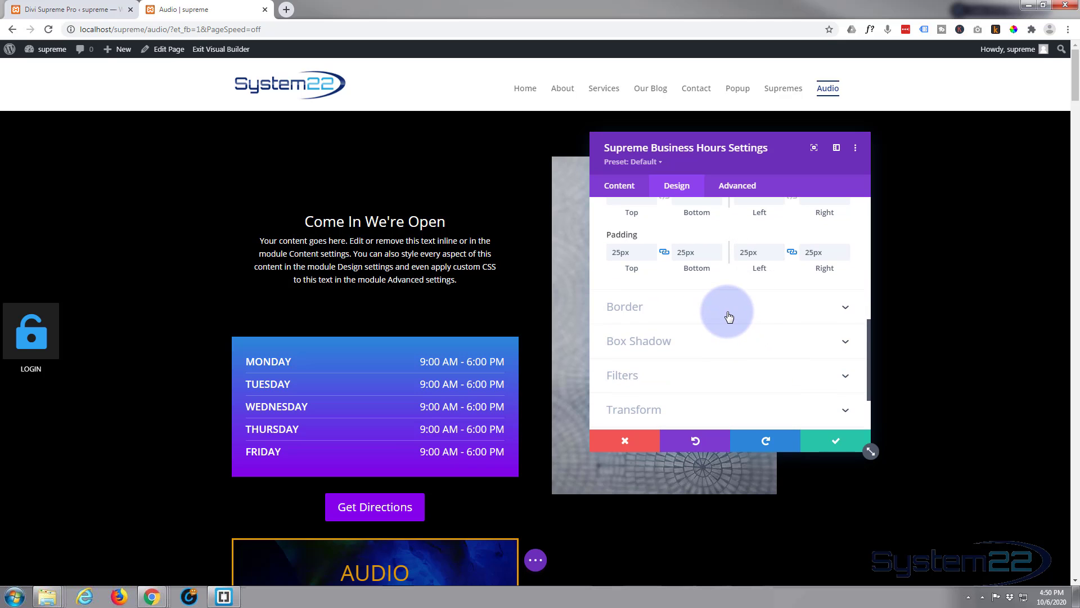
pyautogui.click(729, 320)
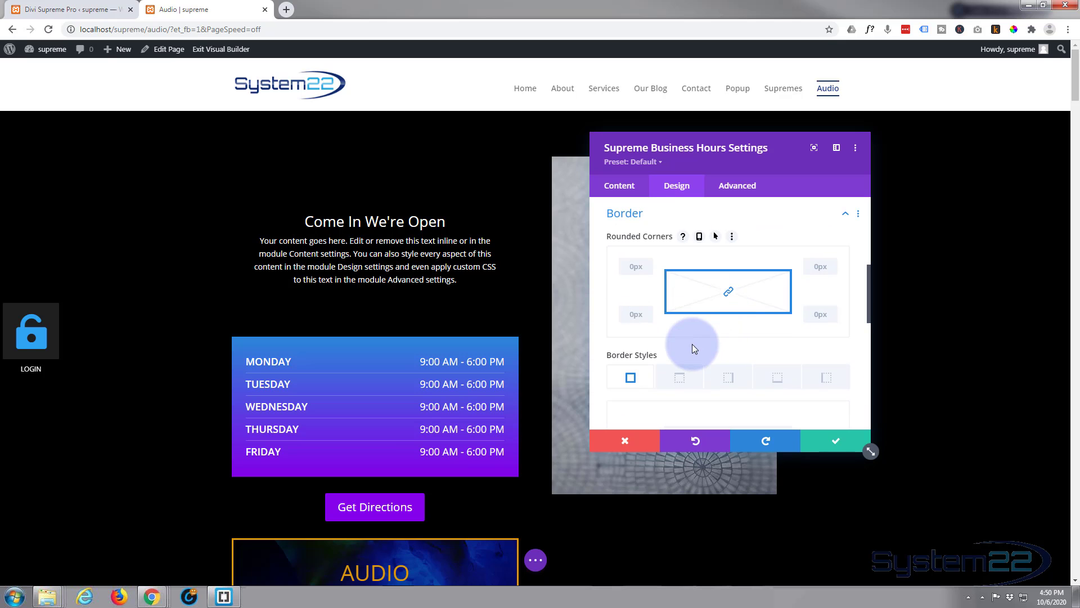
pyautogui.scroll(-1, 692, 343)
pyautogui.scroll(1, 677, 335)
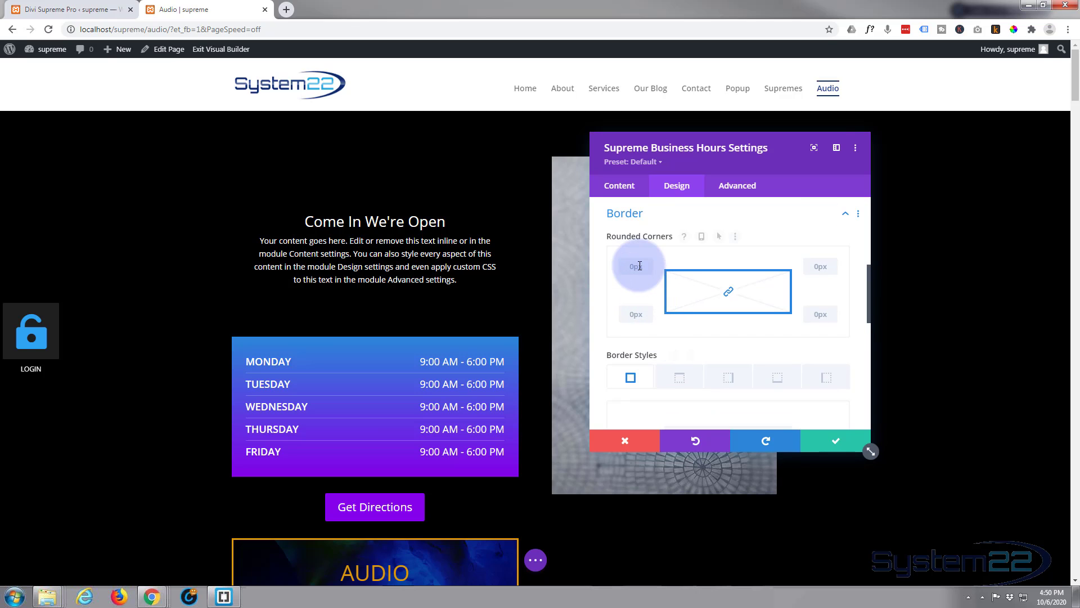
pyautogui.click(634, 287)
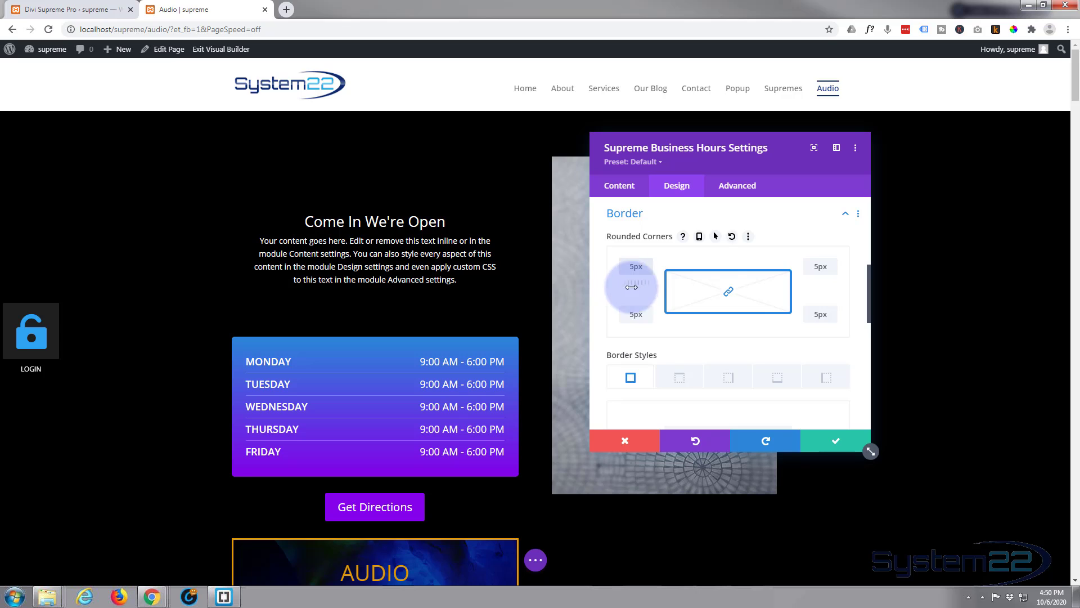
pyautogui.click(721, 293)
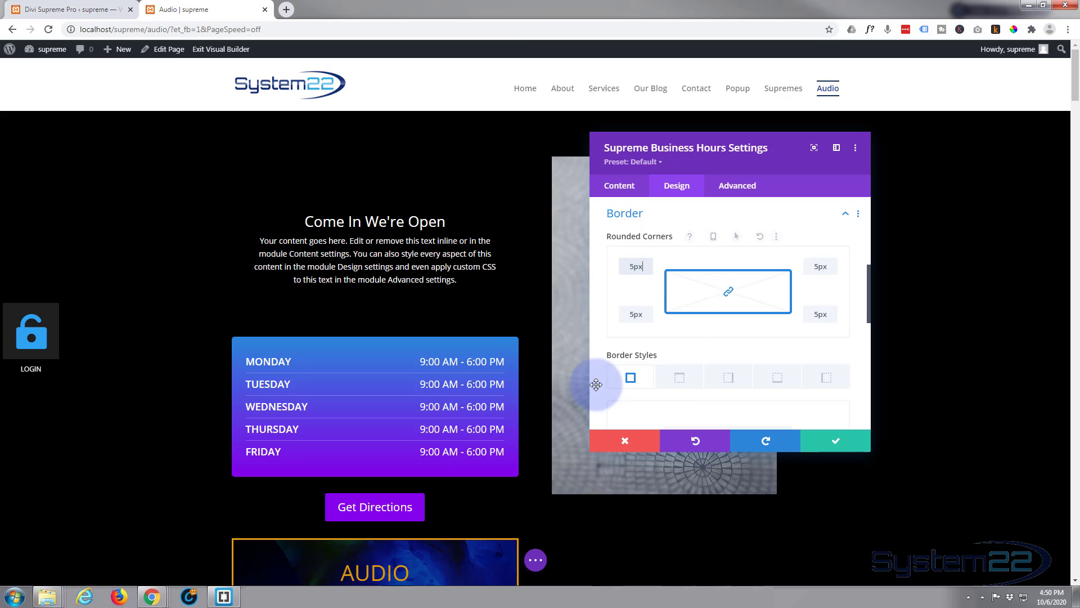
# Give the business hours module a 1px white (#ffffff) border and save the module settings
pyautogui.scroll(-4, 681, 321)
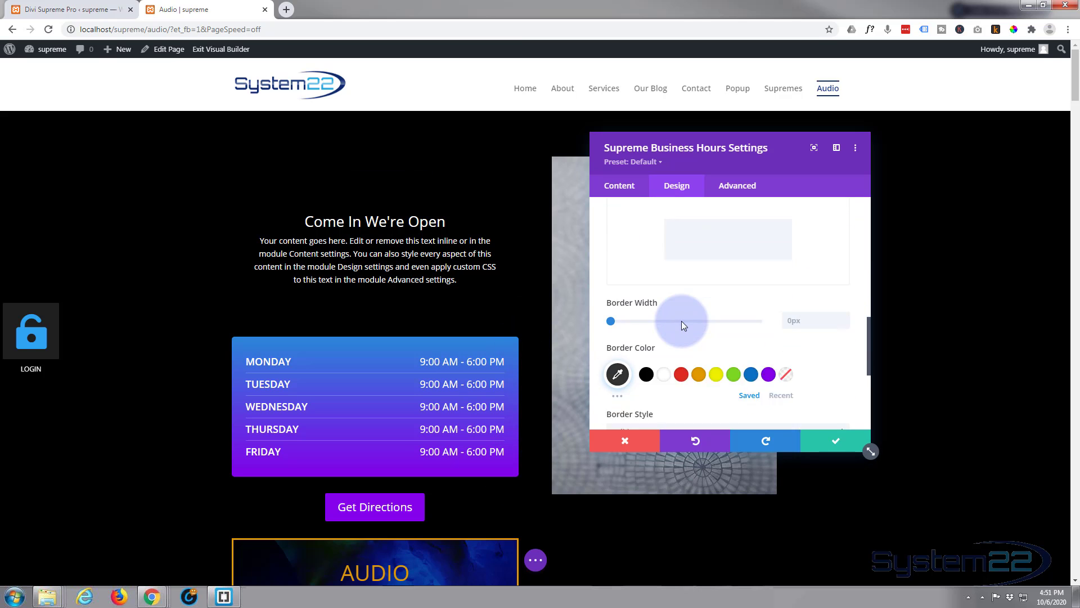
pyautogui.scroll(-1, 681, 326)
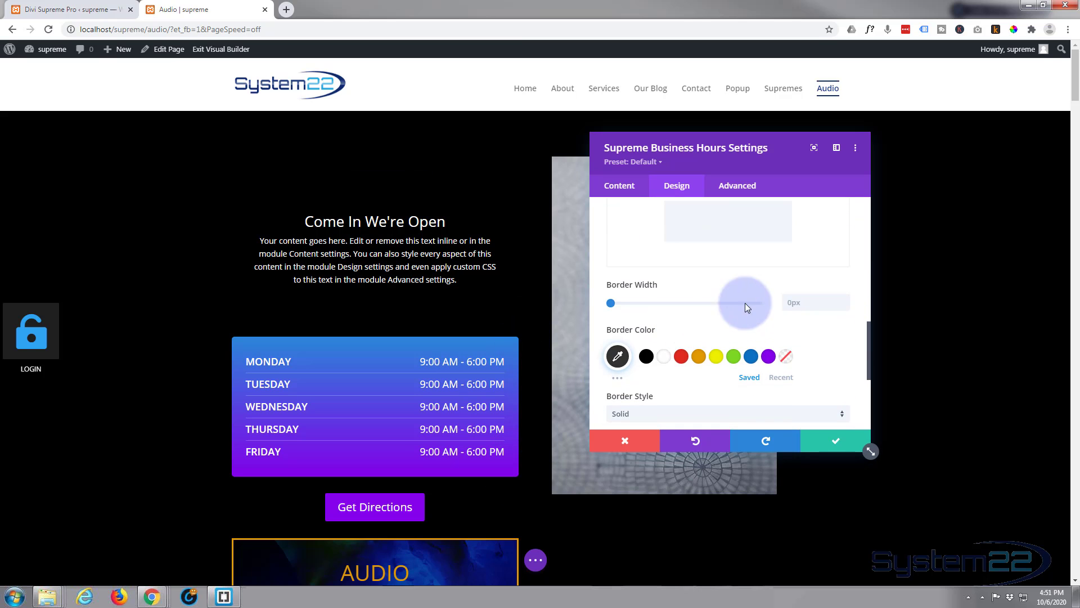
pyautogui.click(843, 302)
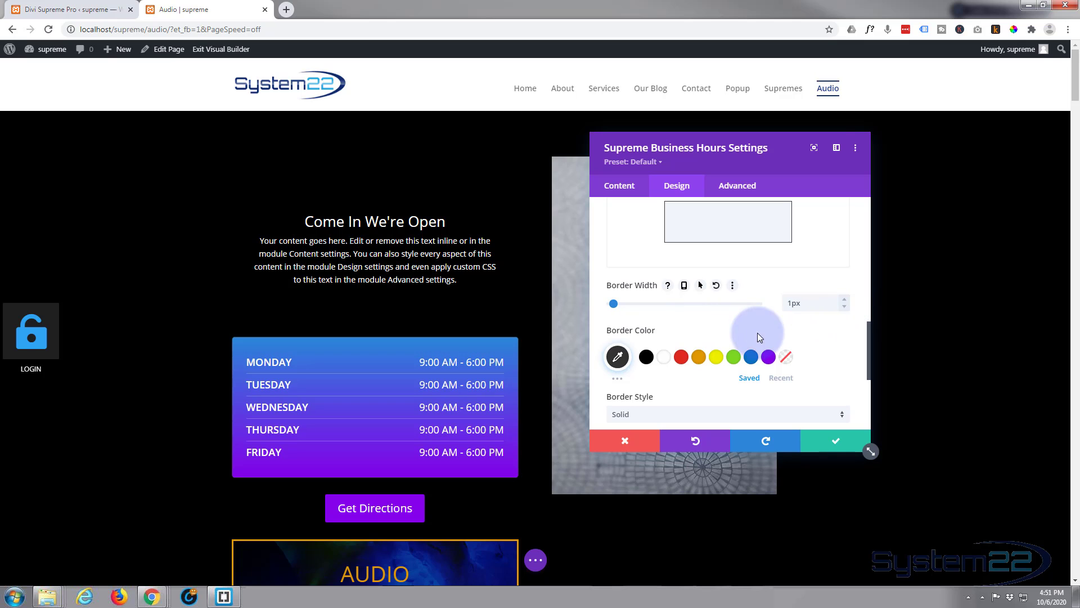
pyautogui.click(665, 357)
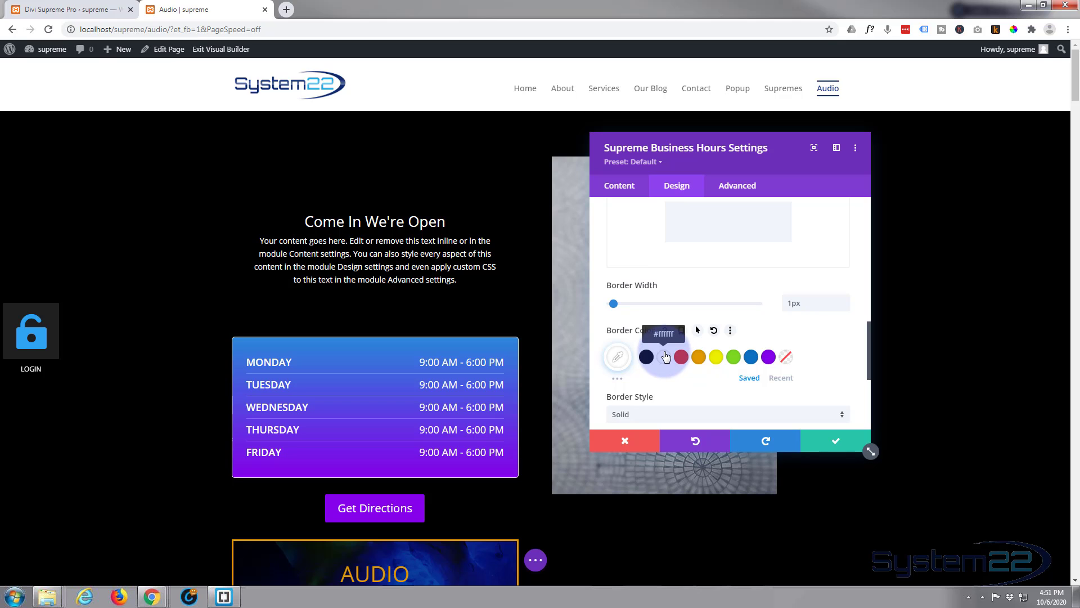
pyautogui.scroll(-4, 665, 354)
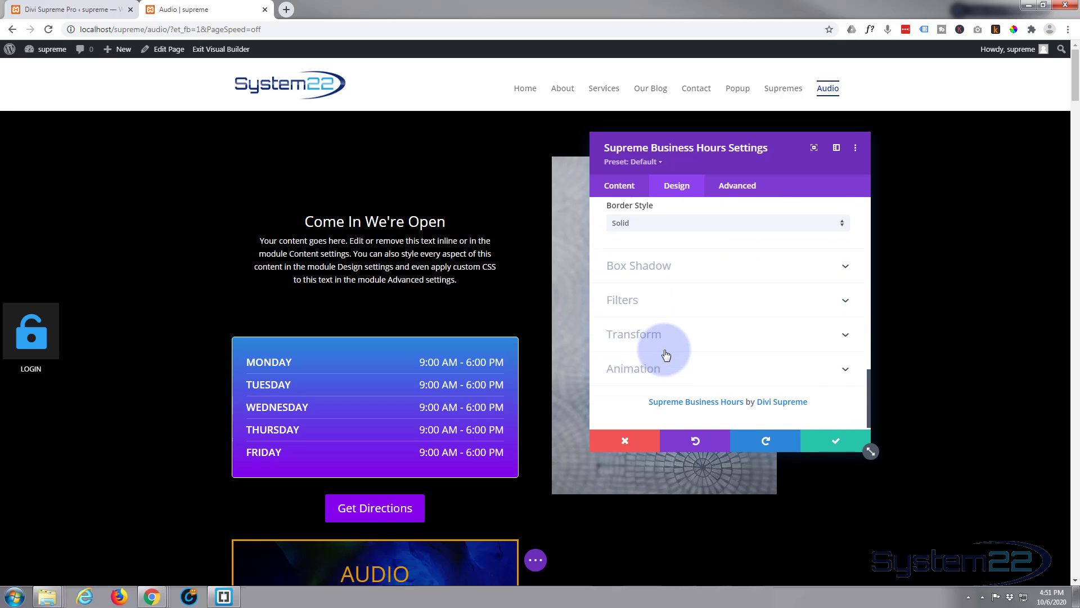
pyautogui.click(831, 441)
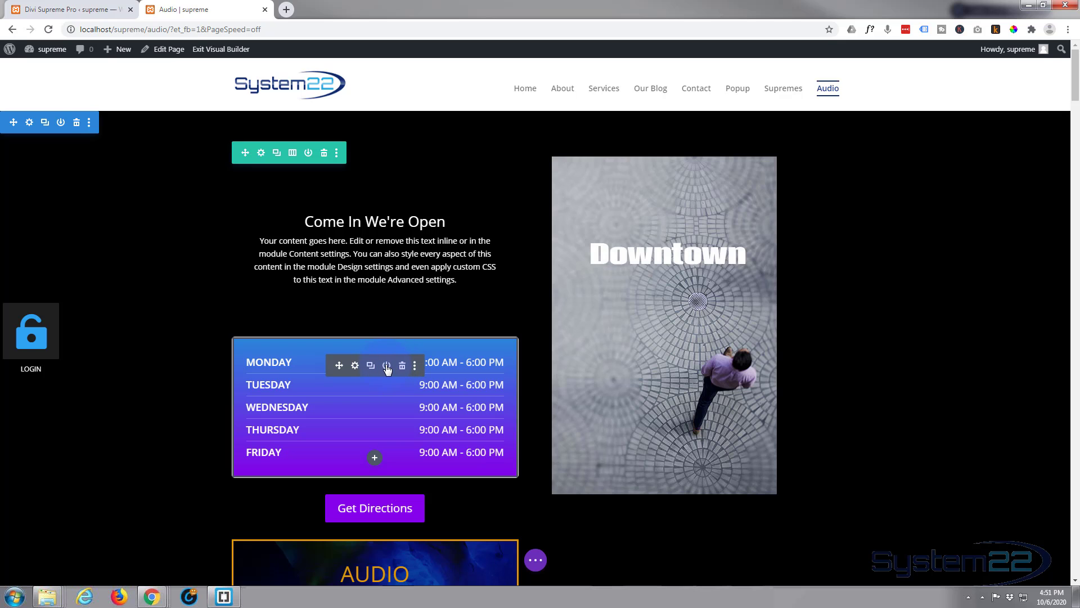
# Save the business hours module to the Divi Library as "bizhours" and delete it from the page
pyautogui.click(387, 368)
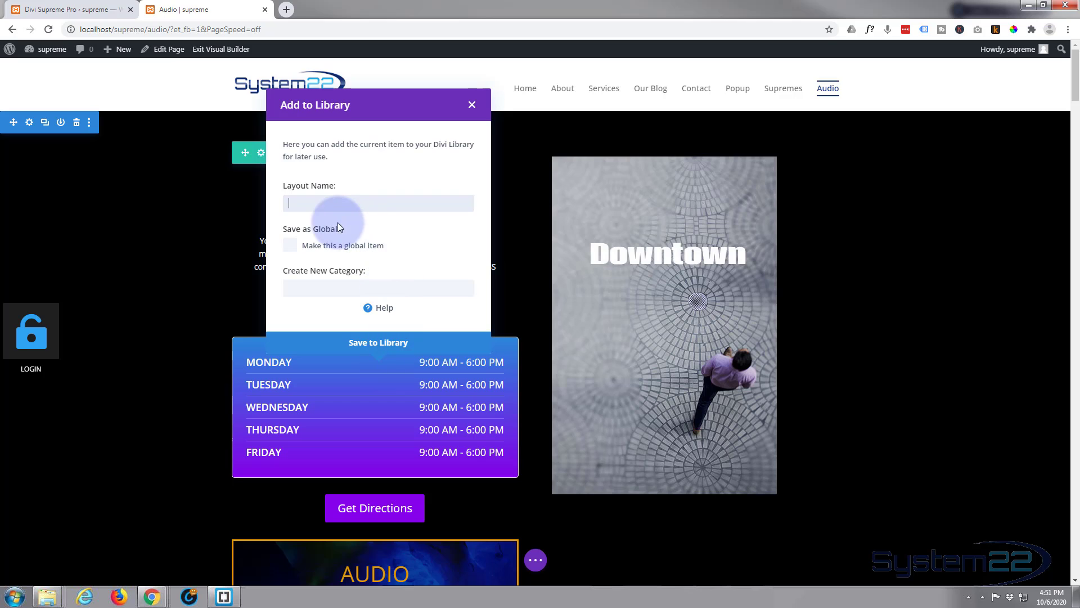
pyautogui.click(319, 204)
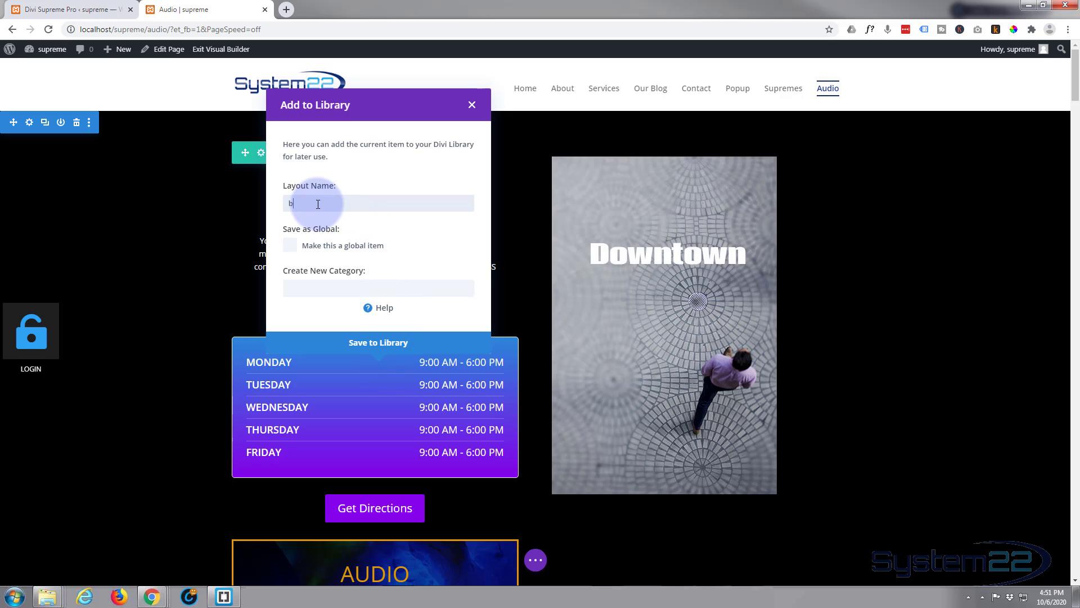
pyautogui.write('bizhours')
pyautogui.click(375, 346)
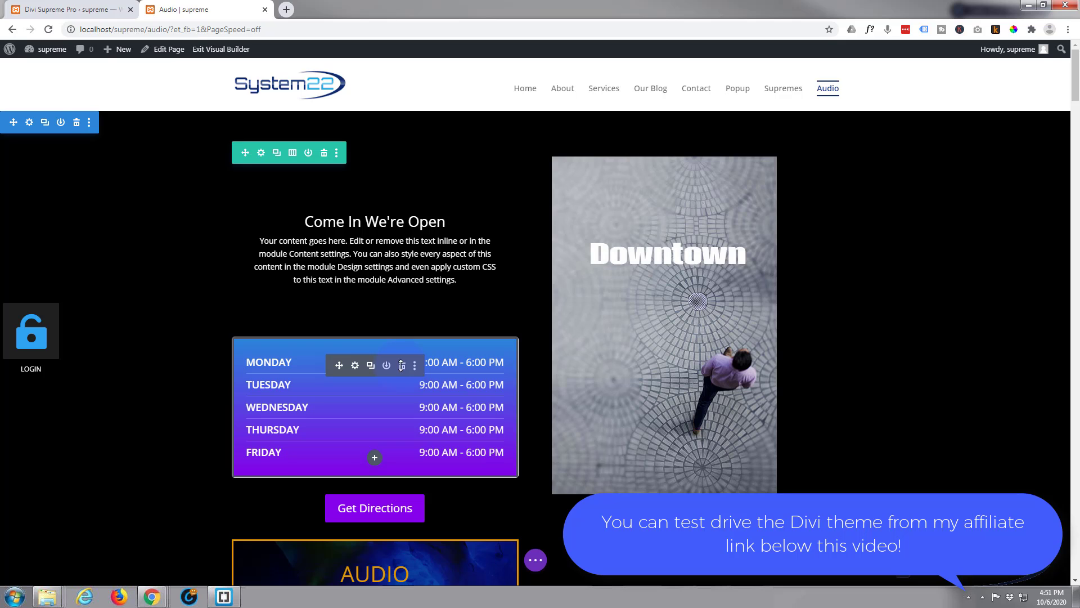
pyautogui.click(402, 365)
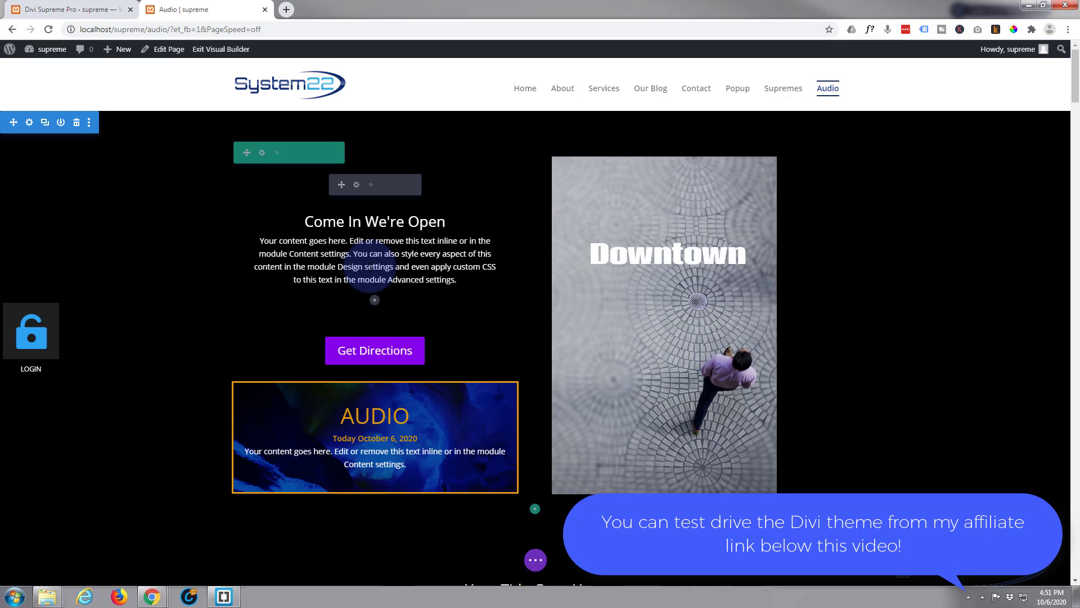
# Insert a Blurb module below the "Come In We're Open" text
pyautogui.click(375, 301)
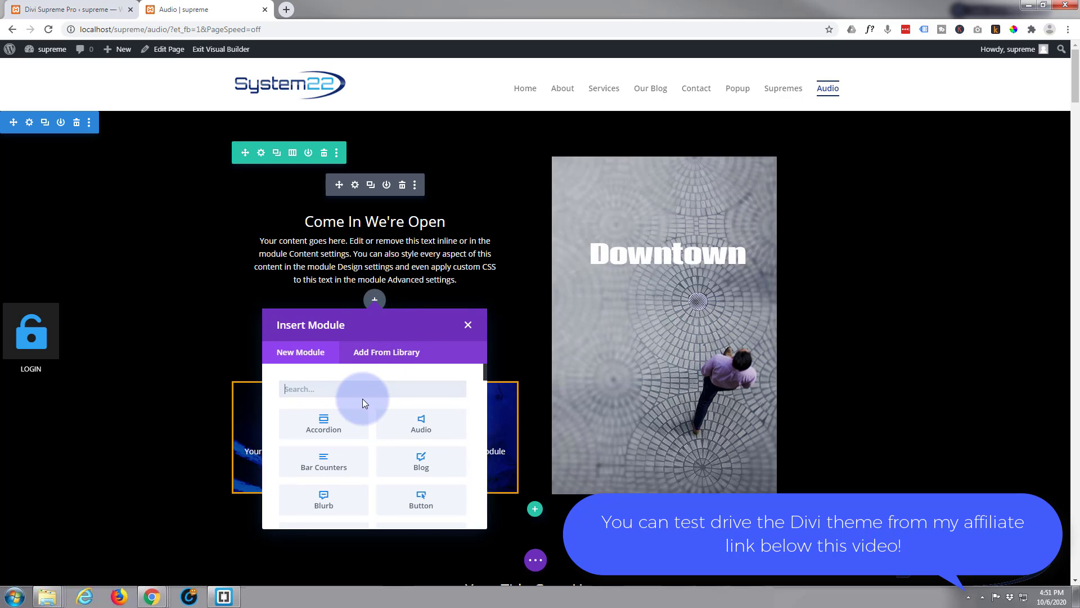
pyautogui.scroll(-1, 360, 398)
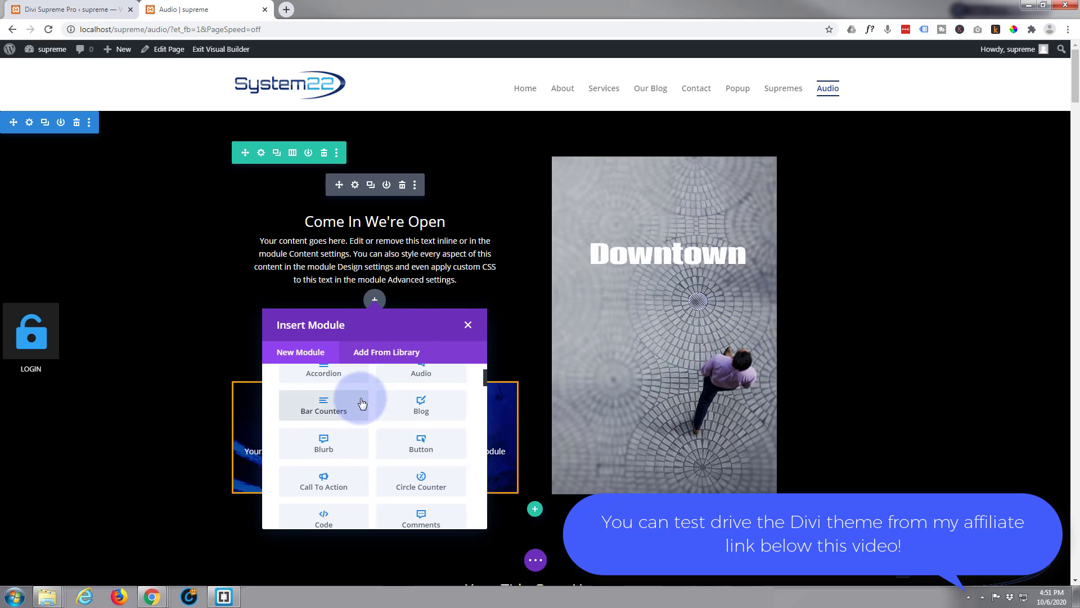
pyautogui.click(324, 445)
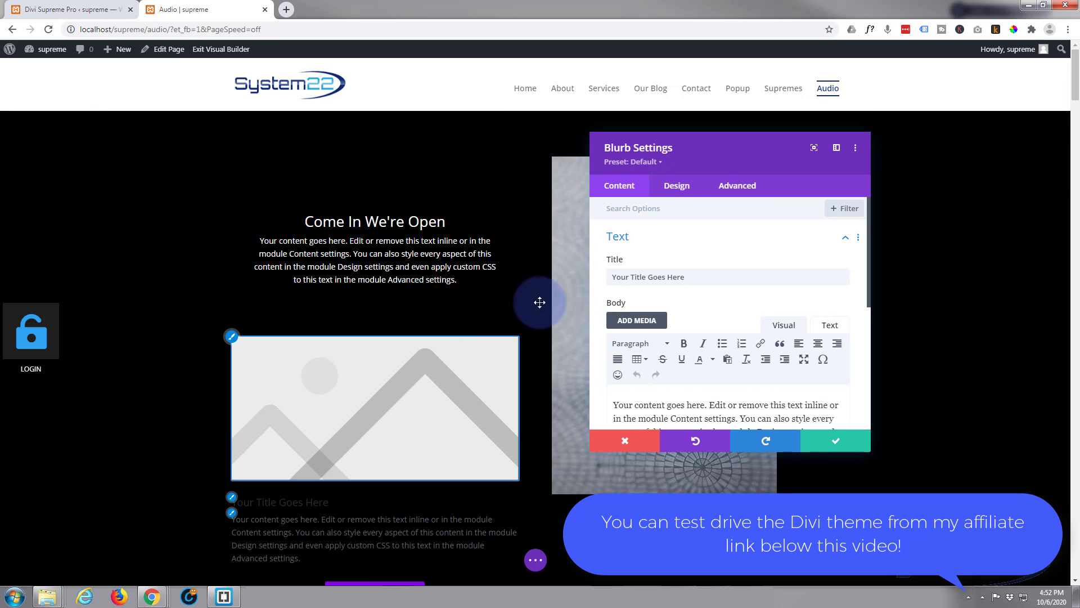
# Clear the placeholder title and body text of the new blurb
pyautogui.moveTo(683, 277); pyautogui.dragTo(598, 277)
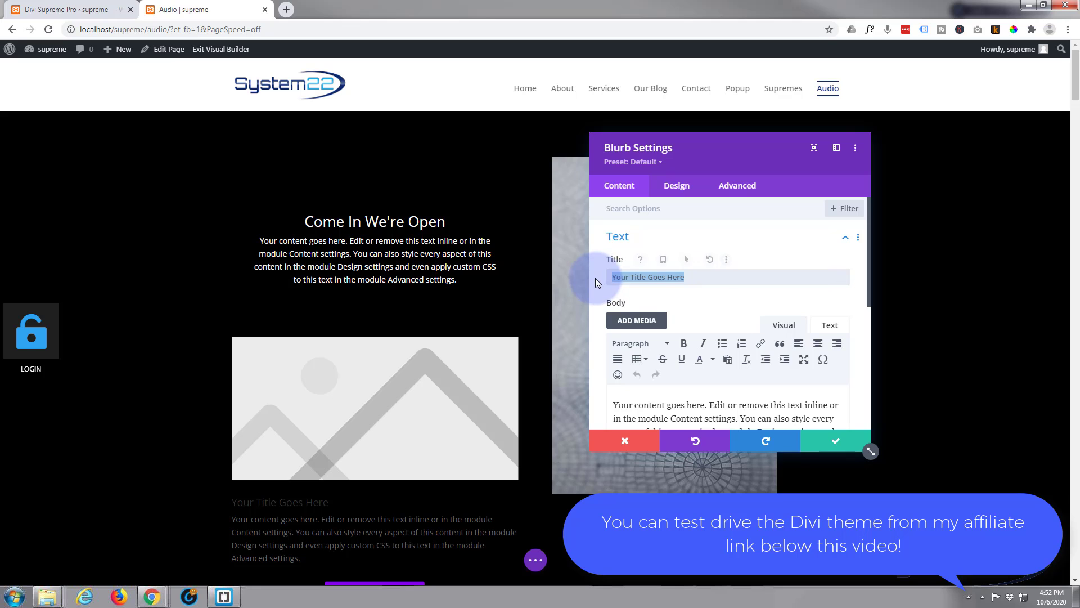
pyautogui.press('BackSpace')
pyautogui.scroll(-5, 691, 319)
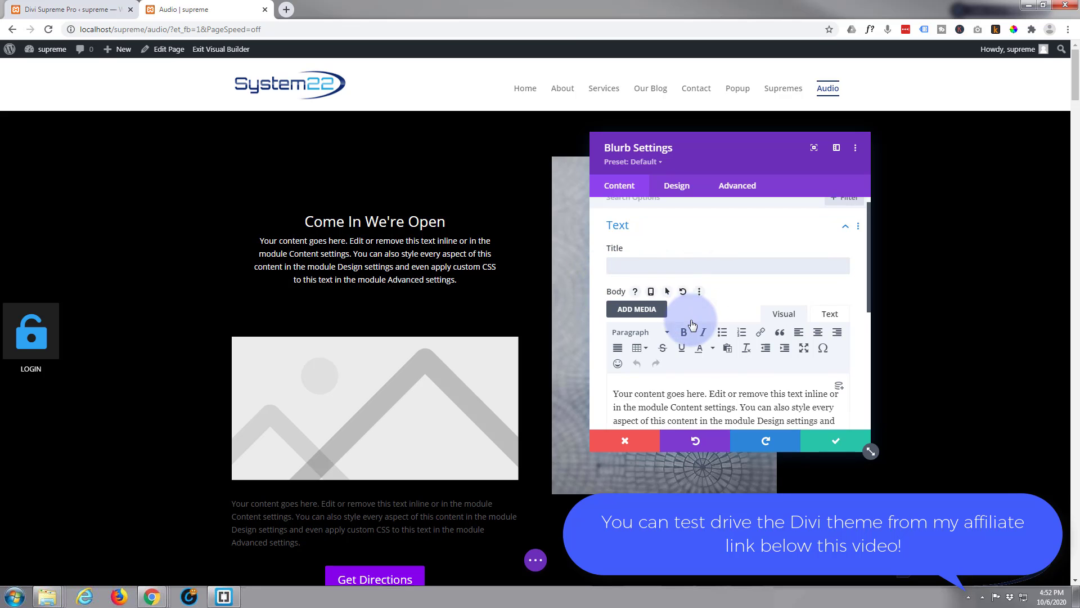
pyautogui.moveTo(705, 230); pyautogui.dragTo(615, 194)
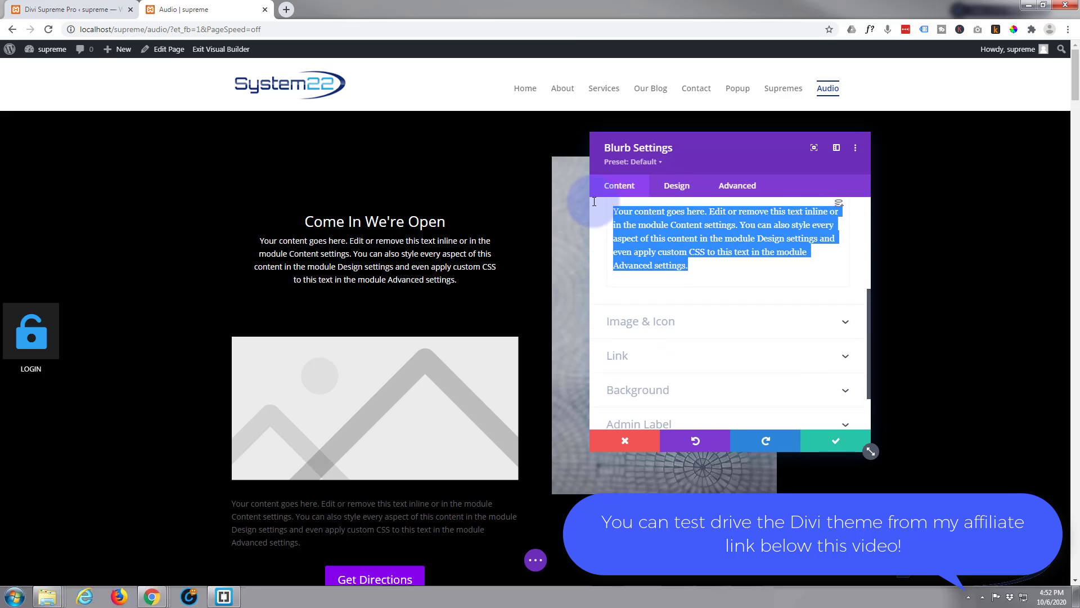
pyautogui.scroll(3, 637, 299)
pyautogui.press('BackSpace')
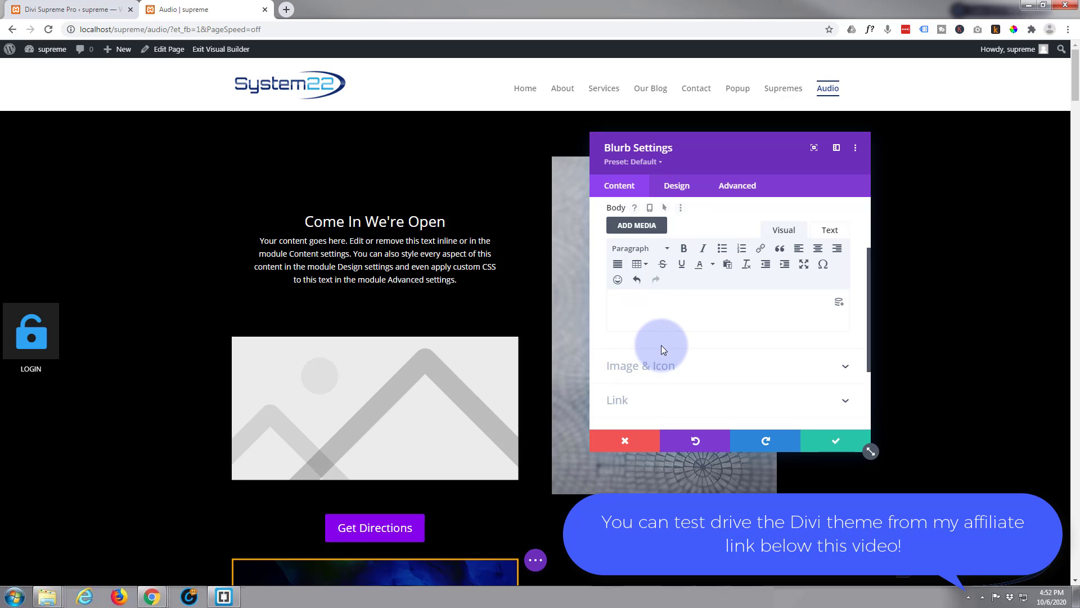
# Switch the blurb from an image to an icon and choose the clock icon
pyautogui.click(644, 369)
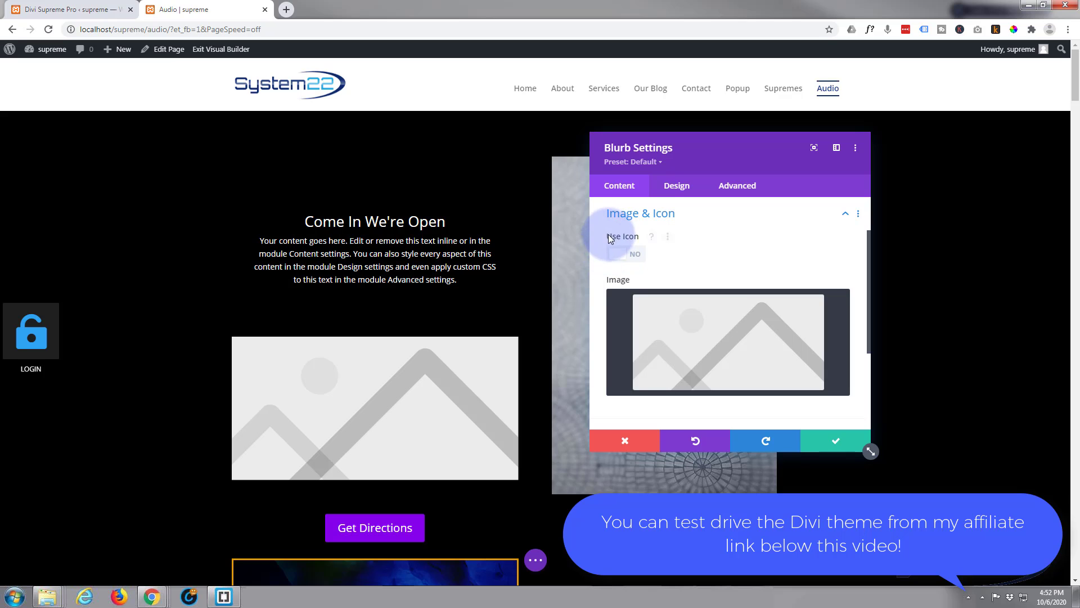
pyautogui.click(633, 255)
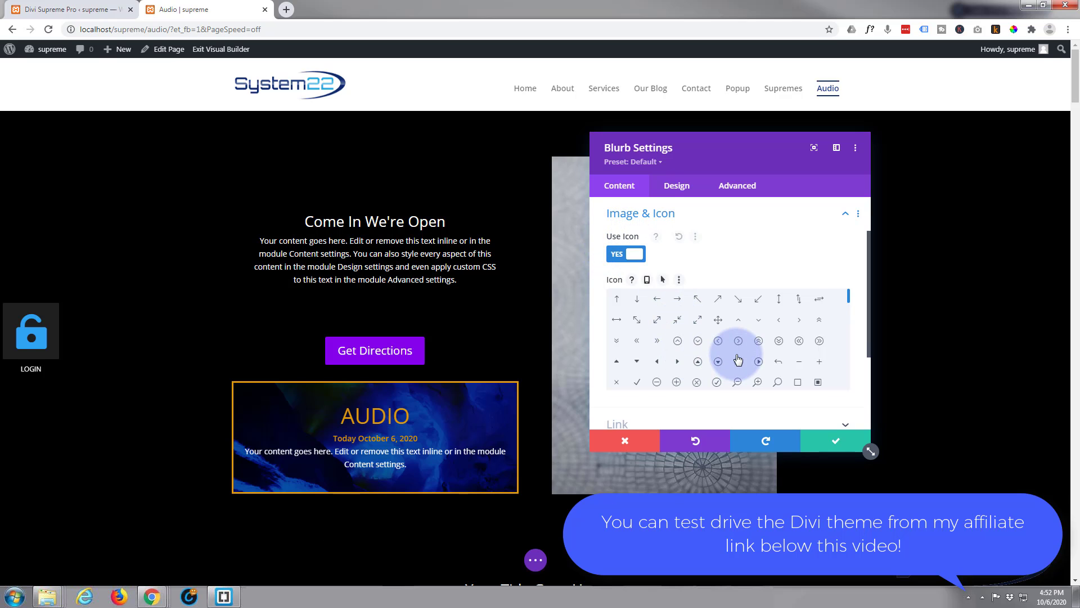
pyautogui.scroll(-1, 739, 358)
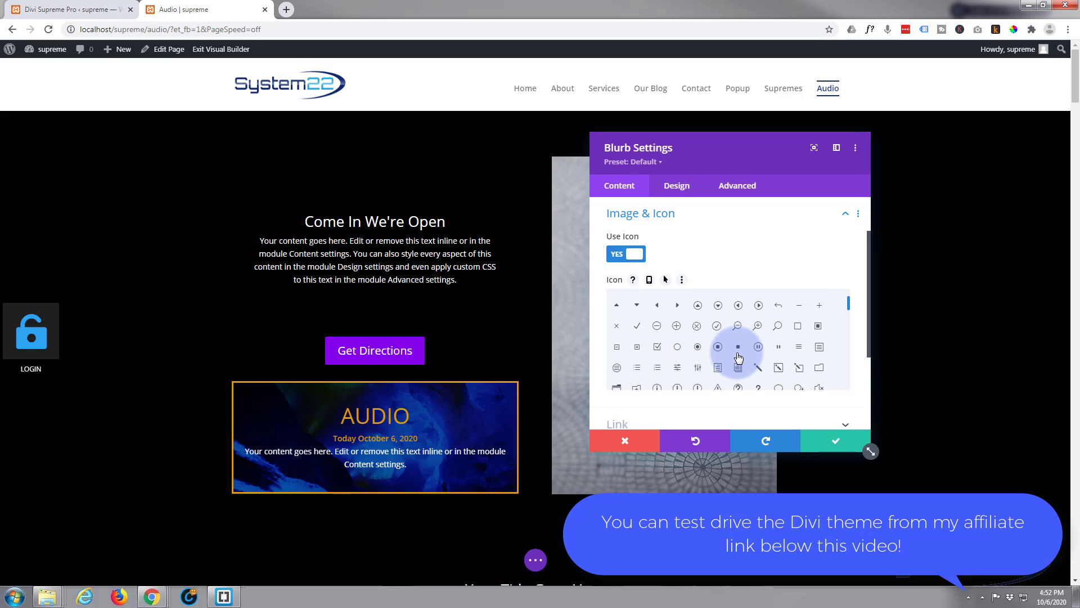
pyautogui.scroll(-1, 739, 358)
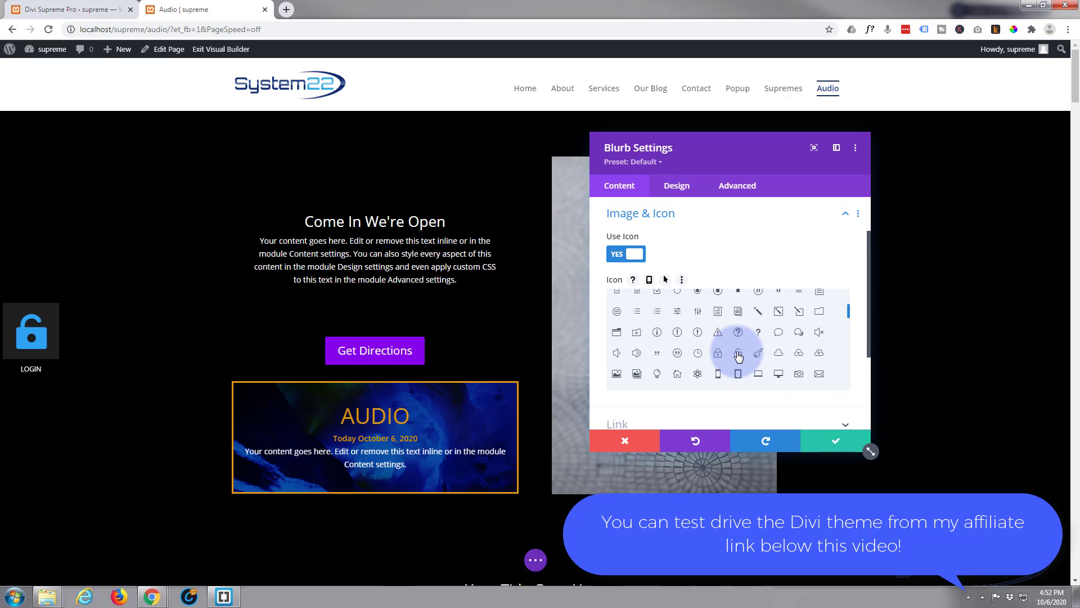
pyautogui.click(698, 357)
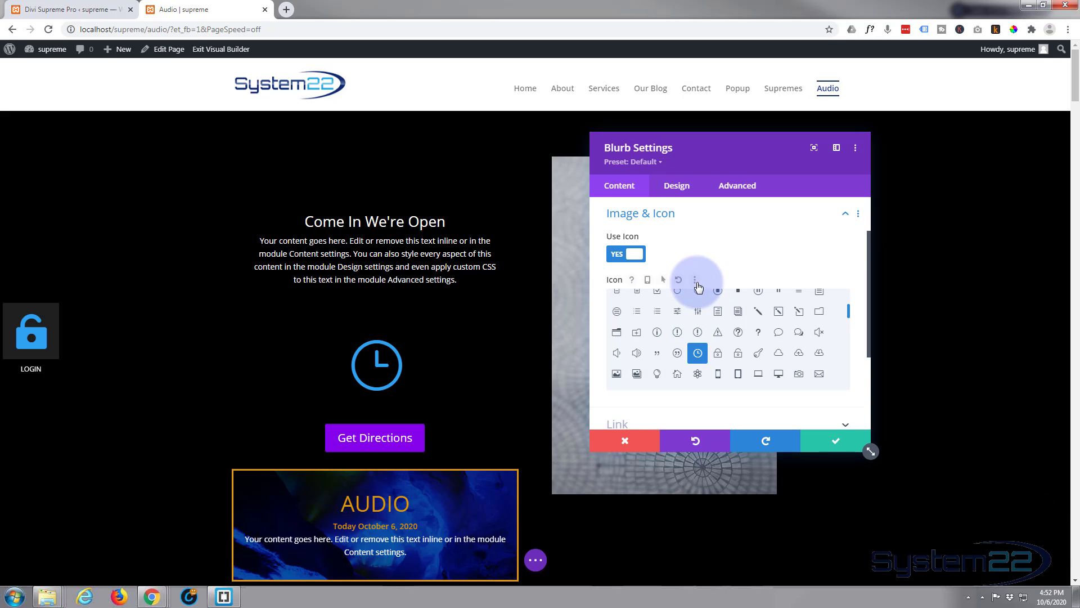
# Give the blurb a dark grey #1c1c1c background color
pyautogui.scroll(-1, 699, 288)
pyautogui.scroll(-1, 698, 287)
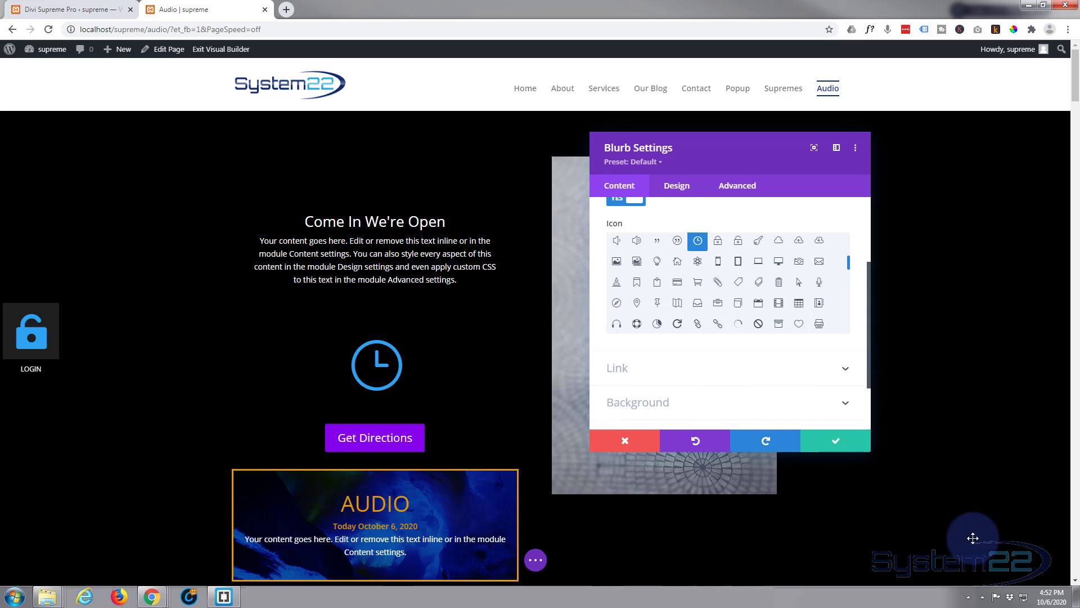
pyautogui.click(668, 409)
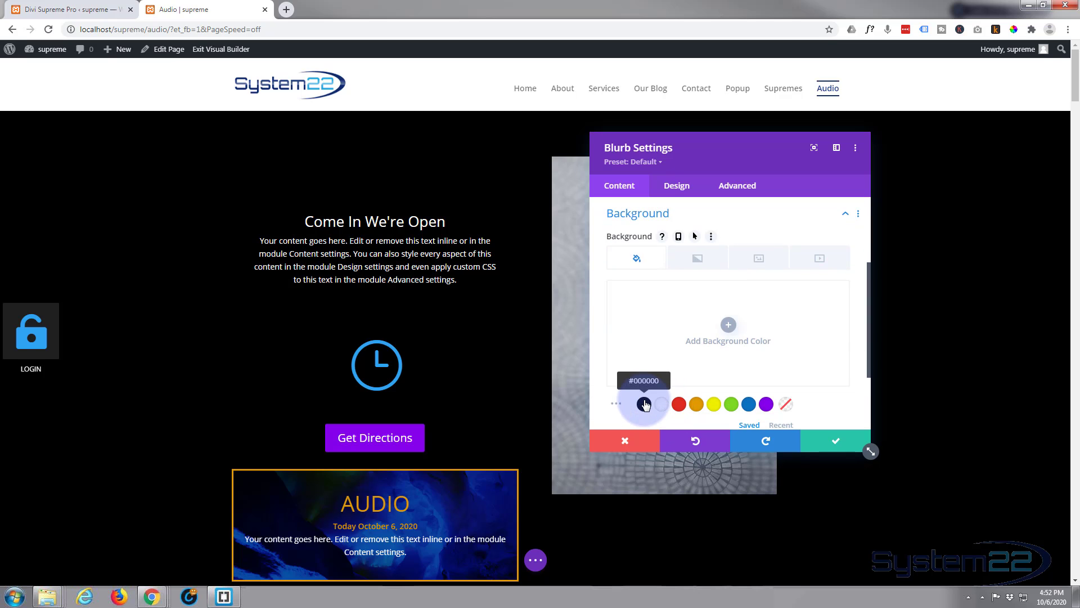
pyautogui.click(644, 404)
pyautogui.click(629, 350)
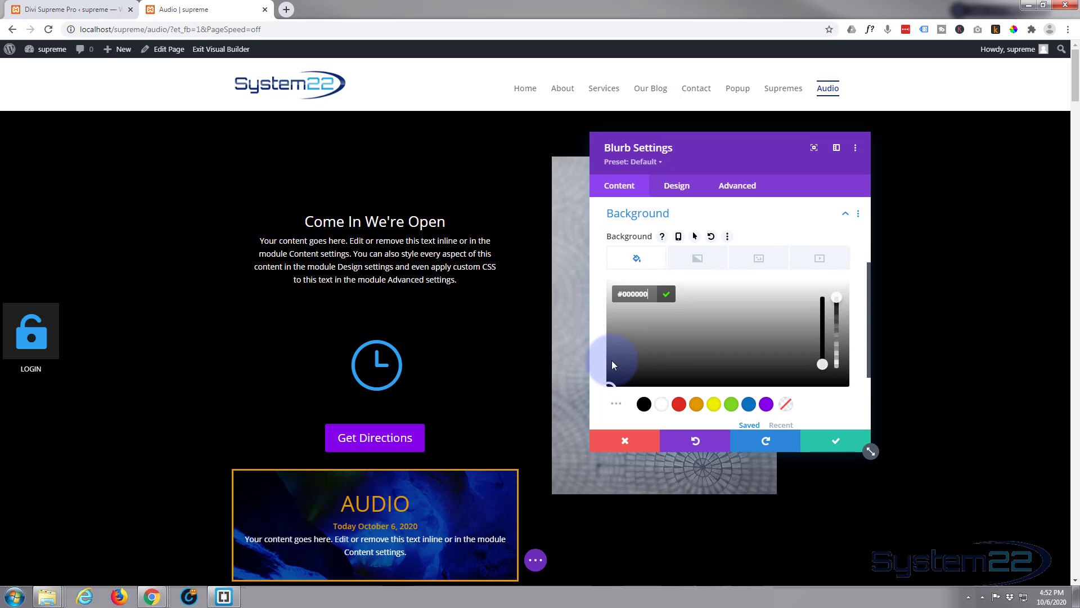
pyautogui.click(609, 365)
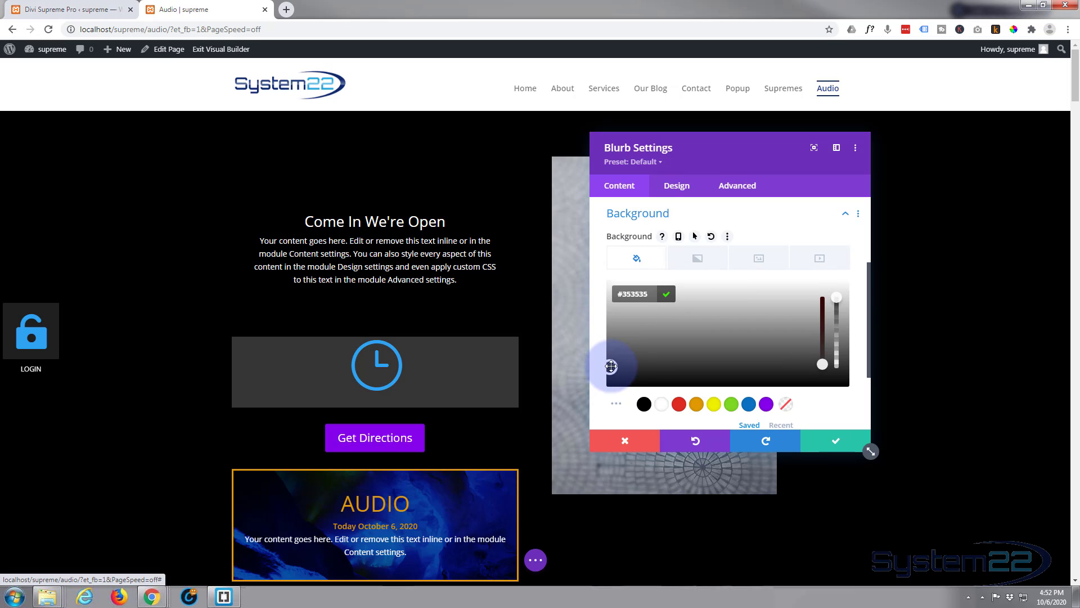
pyautogui.click(611, 366)
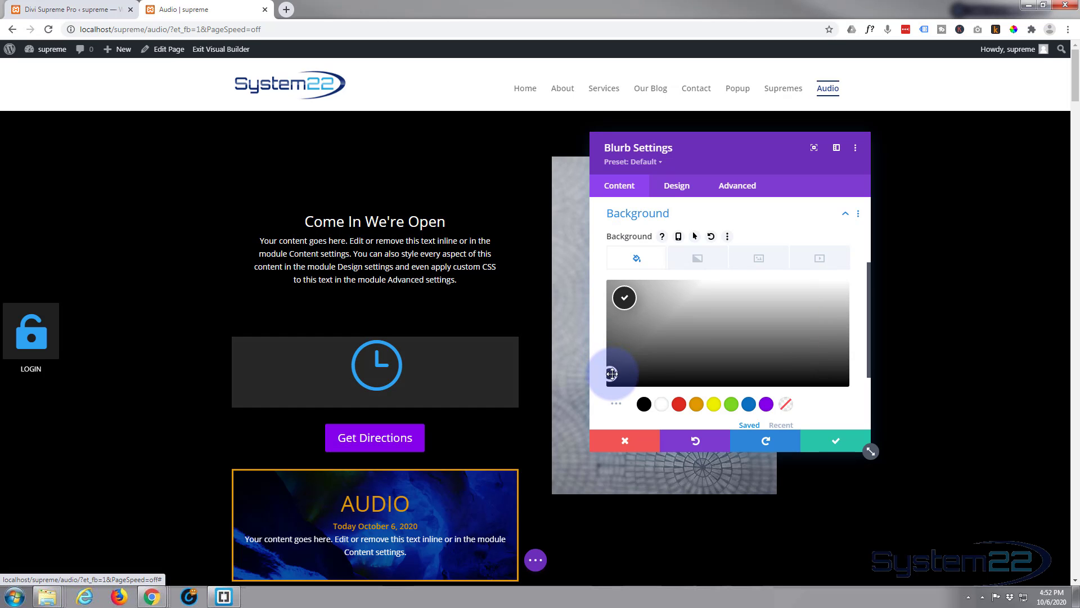
pyautogui.click(611, 378)
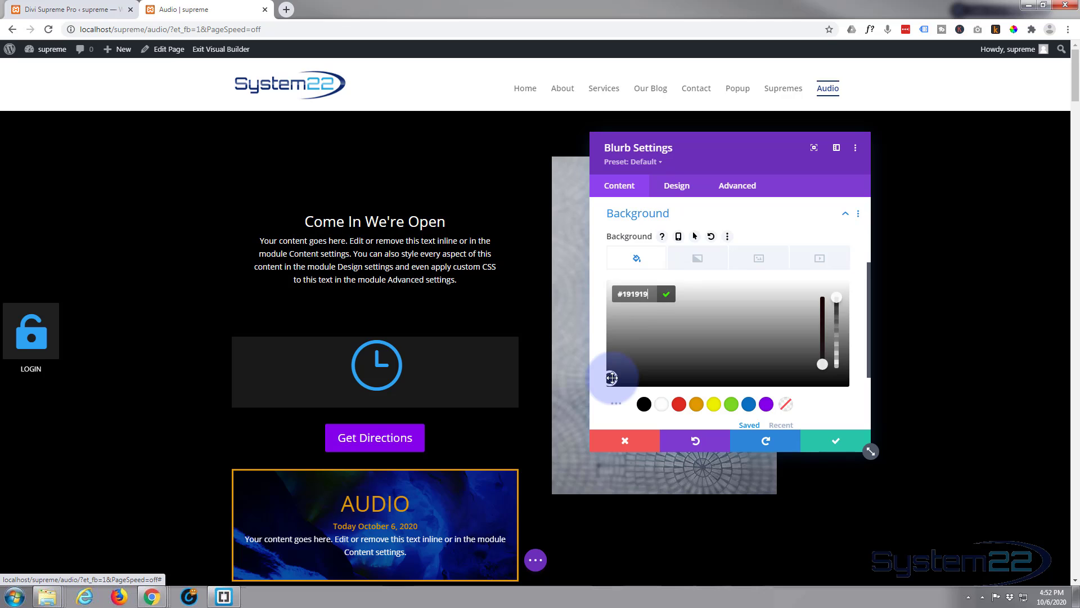
pyautogui.moveTo(613, 378); pyautogui.dragTo(612, 377)
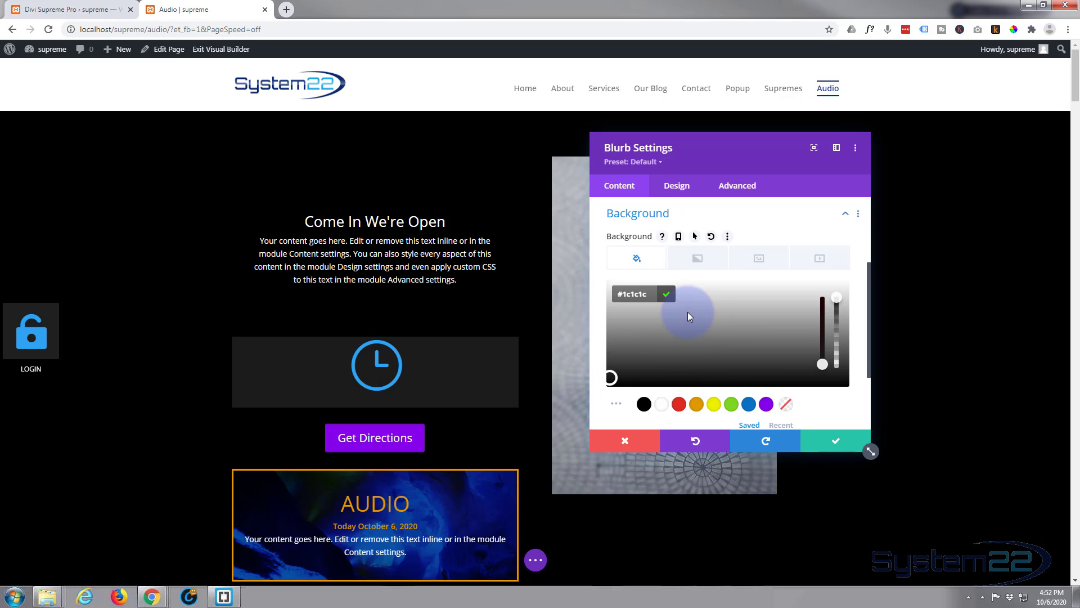
pyautogui.scroll(-2, 688, 313)
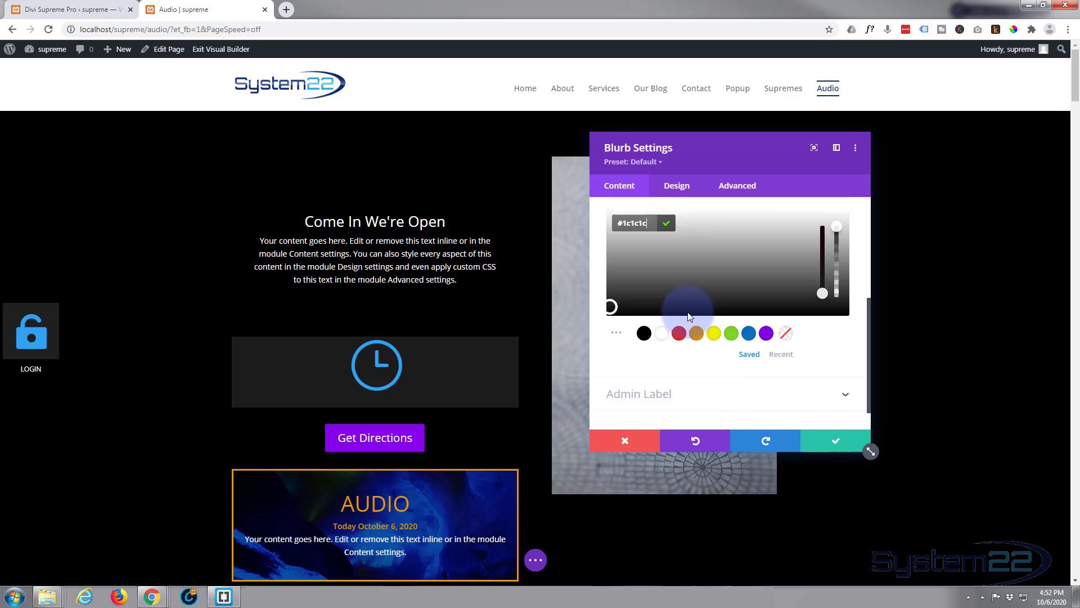
# Try a white (#ffffff) circle behind the blurb's clock icon and switch the circle off again
pyautogui.click(676, 187)
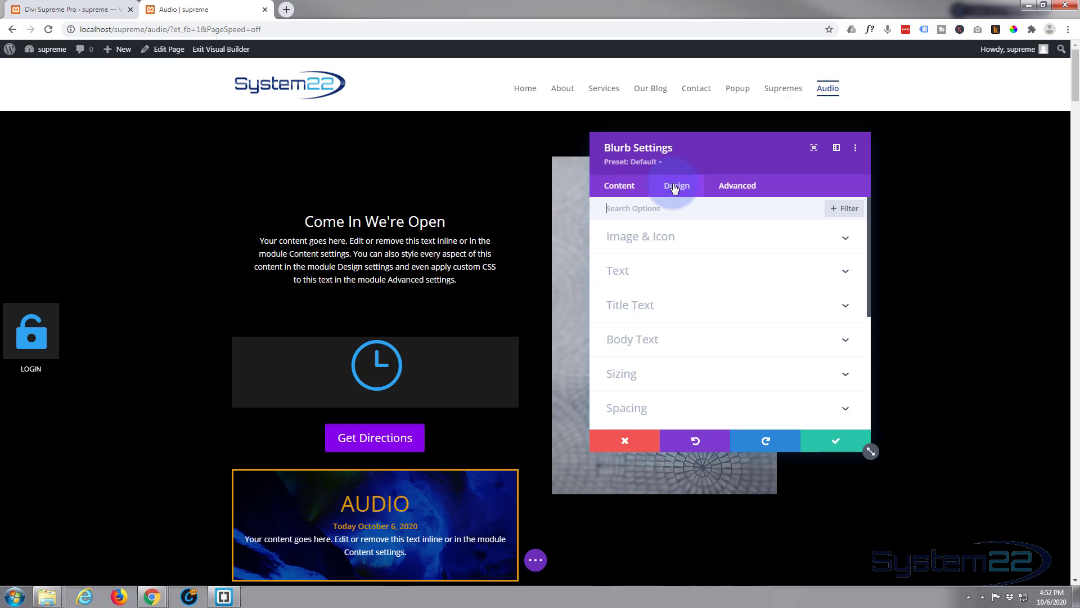
pyautogui.click(720, 244)
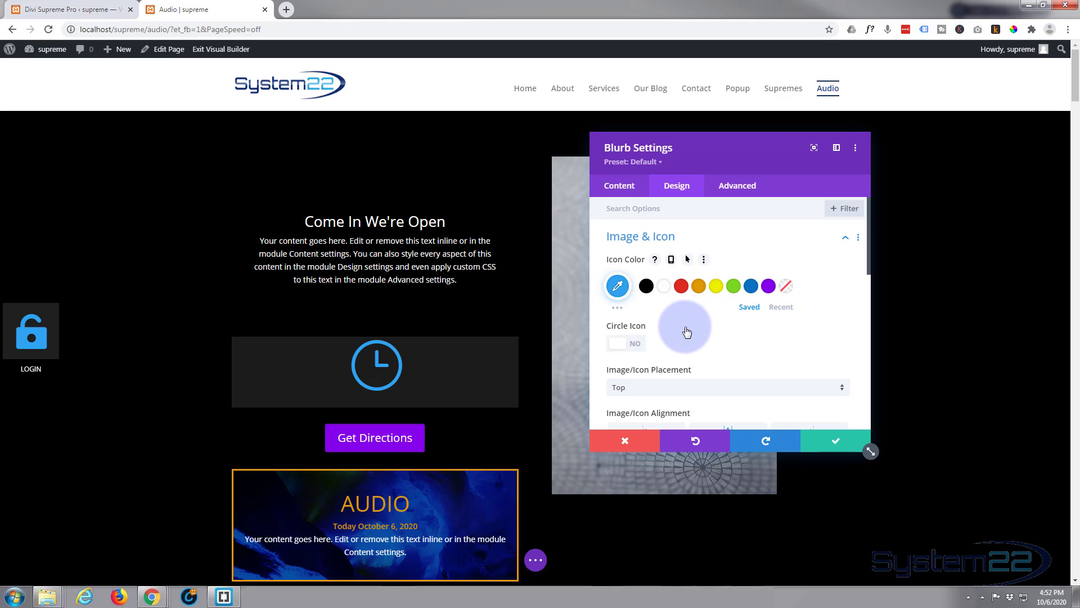
pyautogui.scroll(-1, 687, 332)
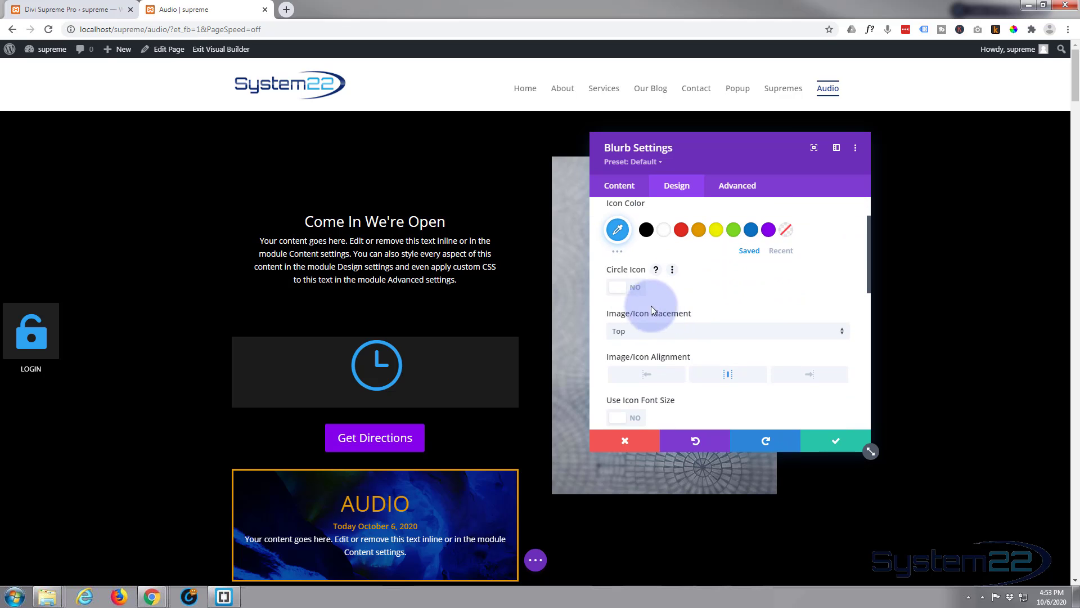
pyautogui.click(634, 293)
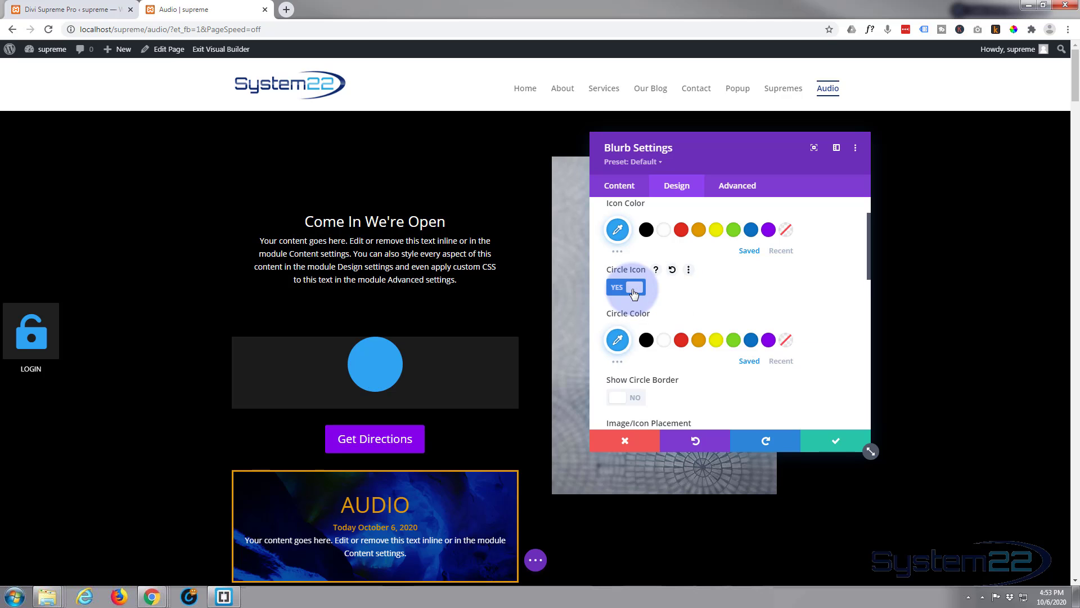
pyautogui.click(664, 341)
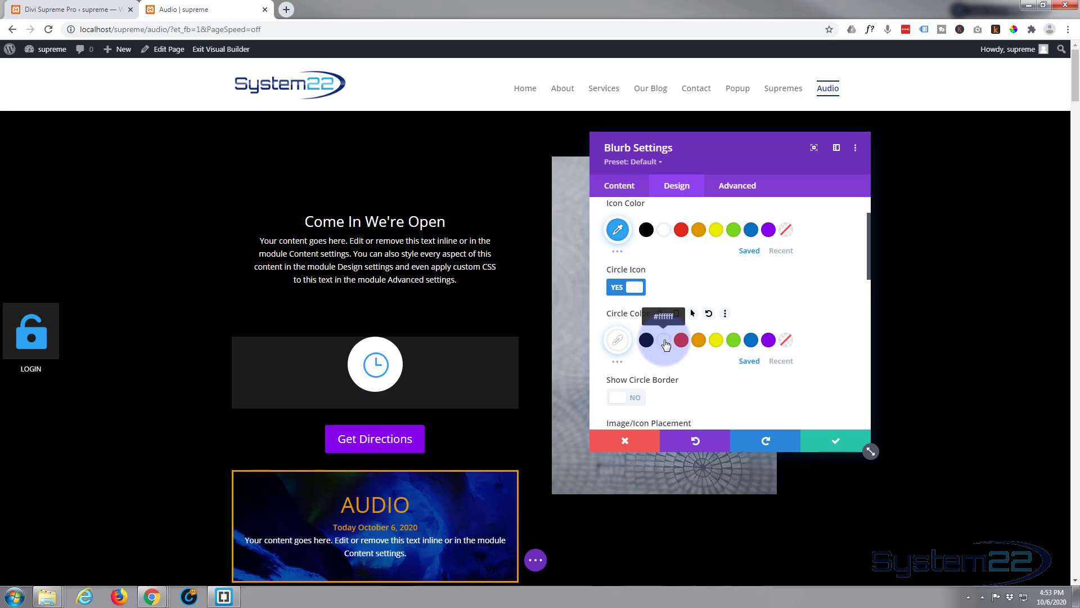
pyautogui.click(621, 286)
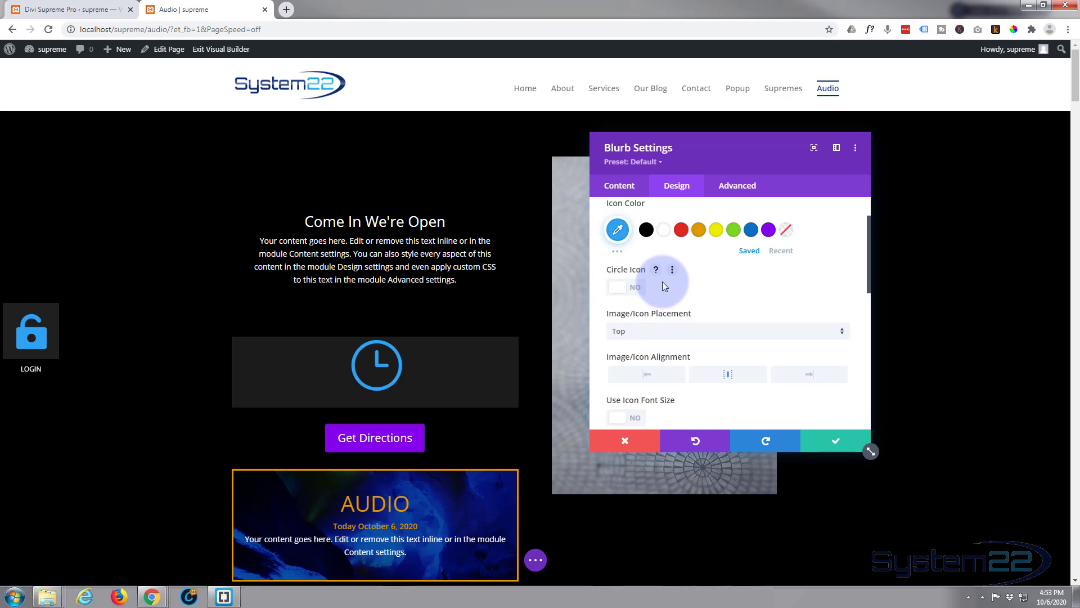
# Enable a custom icon font size for the clock icon and set it to 65px
pyautogui.scroll(-2, 678, 282)
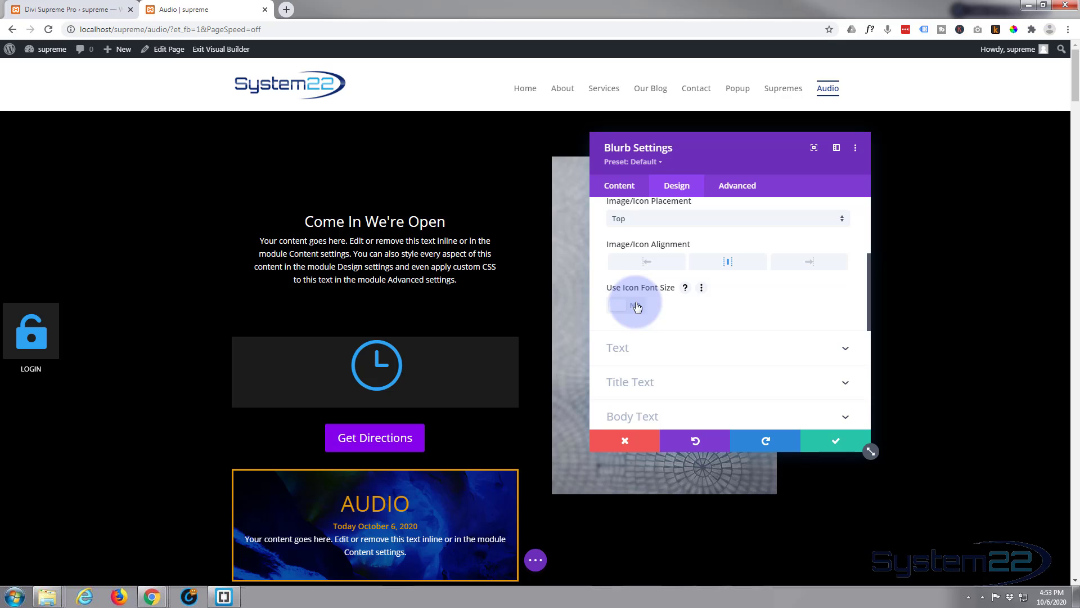
pyautogui.click(636, 303)
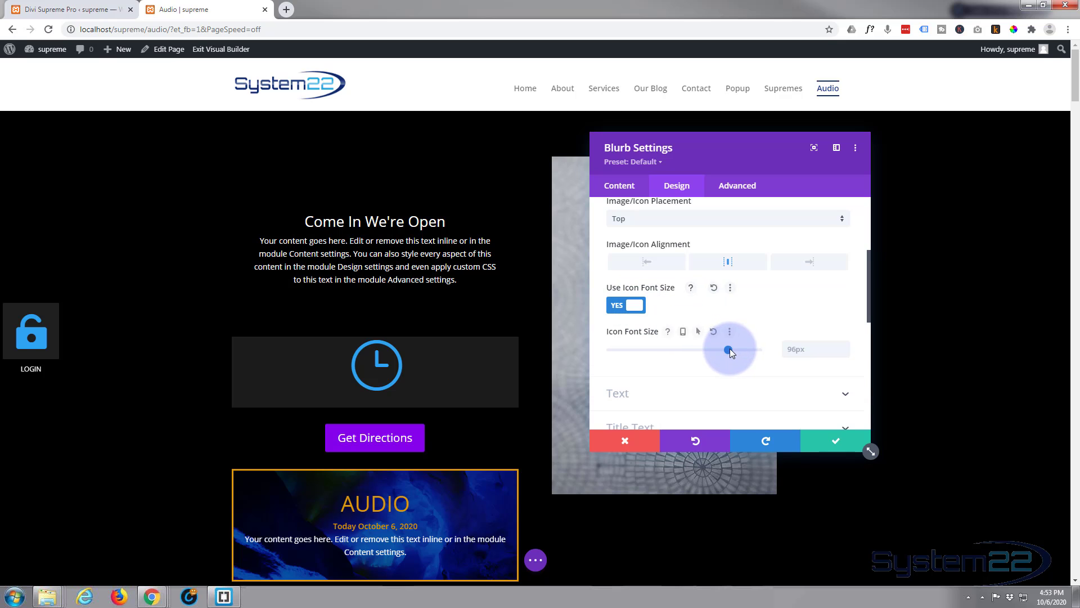
pyautogui.moveTo(728, 349); pyautogui.dragTo(691, 350)
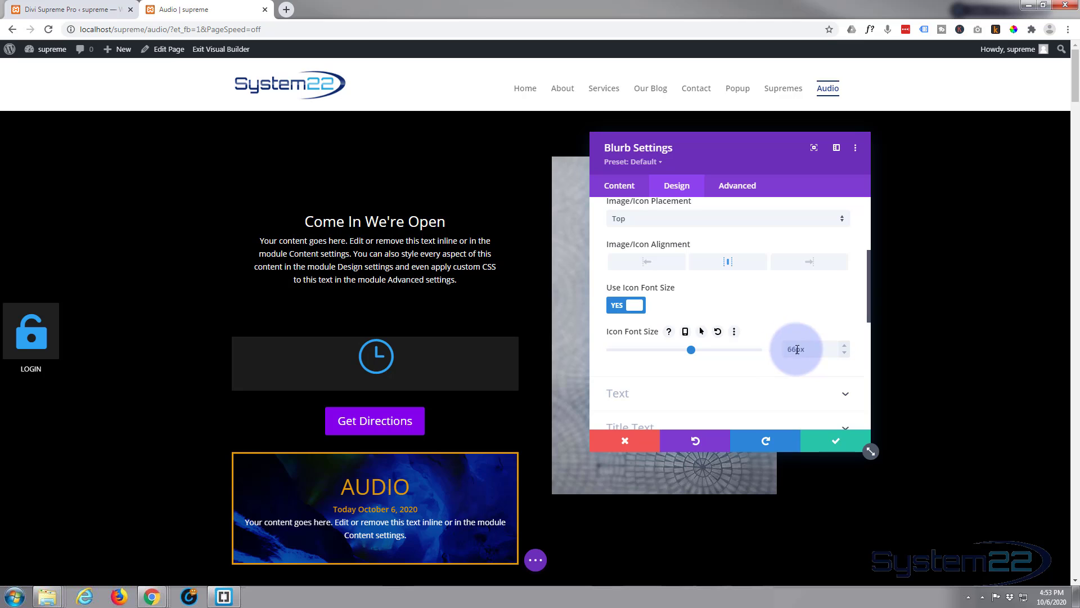
pyautogui.click(845, 352)
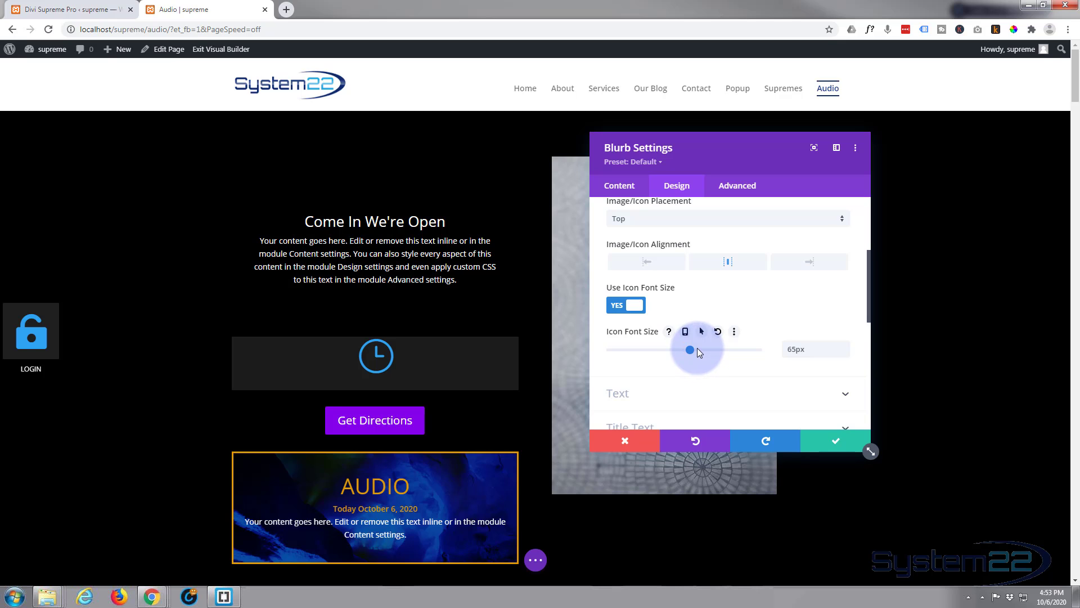
# Set the blurb module's width to 78px in its sizing settings
pyautogui.scroll(-2, 698, 351)
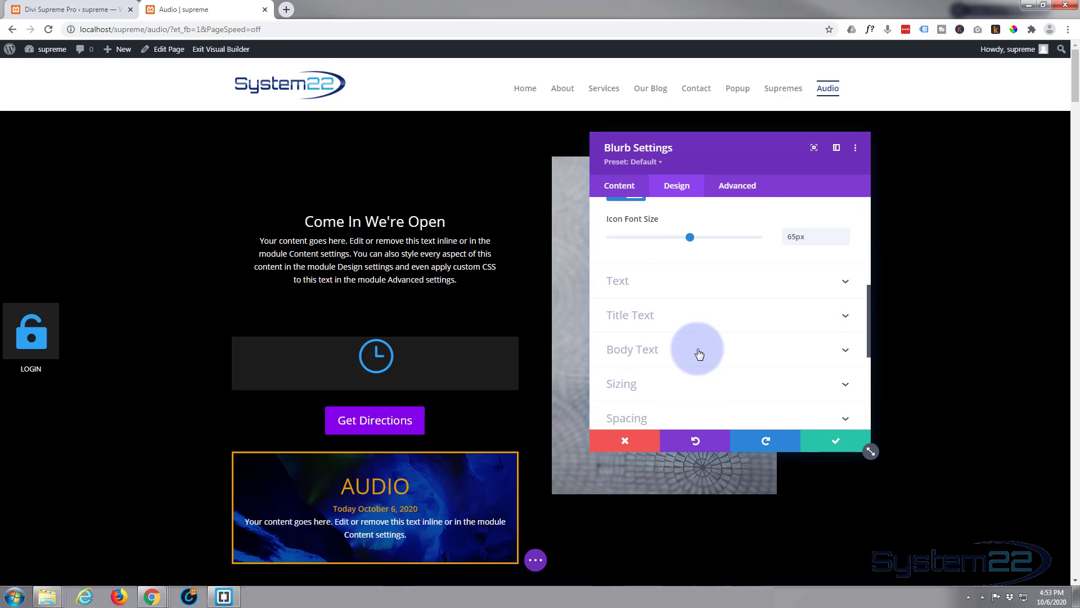
pyautogui.scroll(-1, 698, 353)
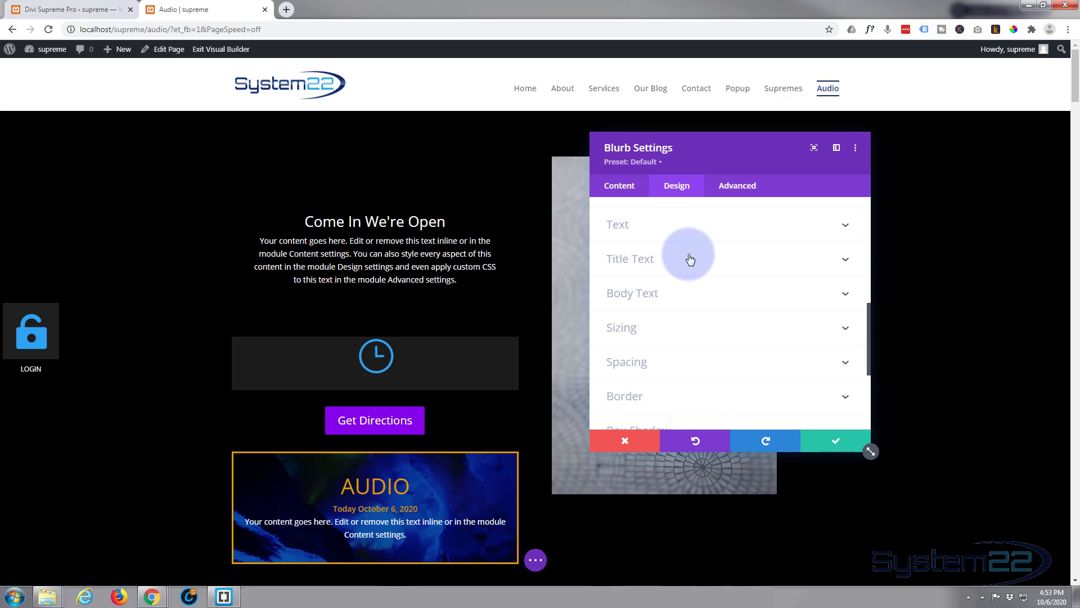
pyautogui.click(678, 333)
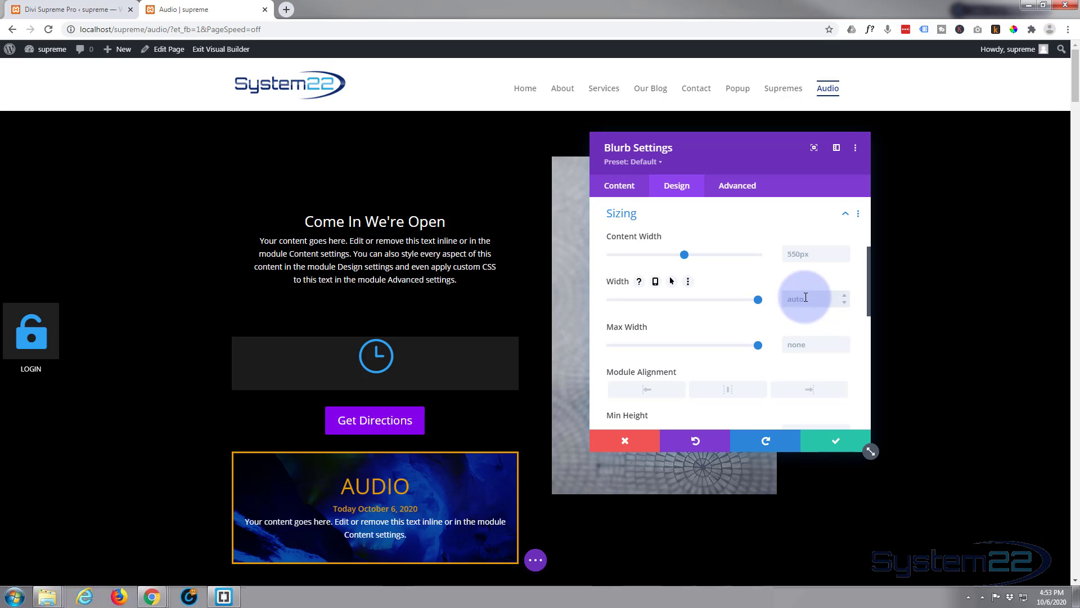
pyautogui.write('px')
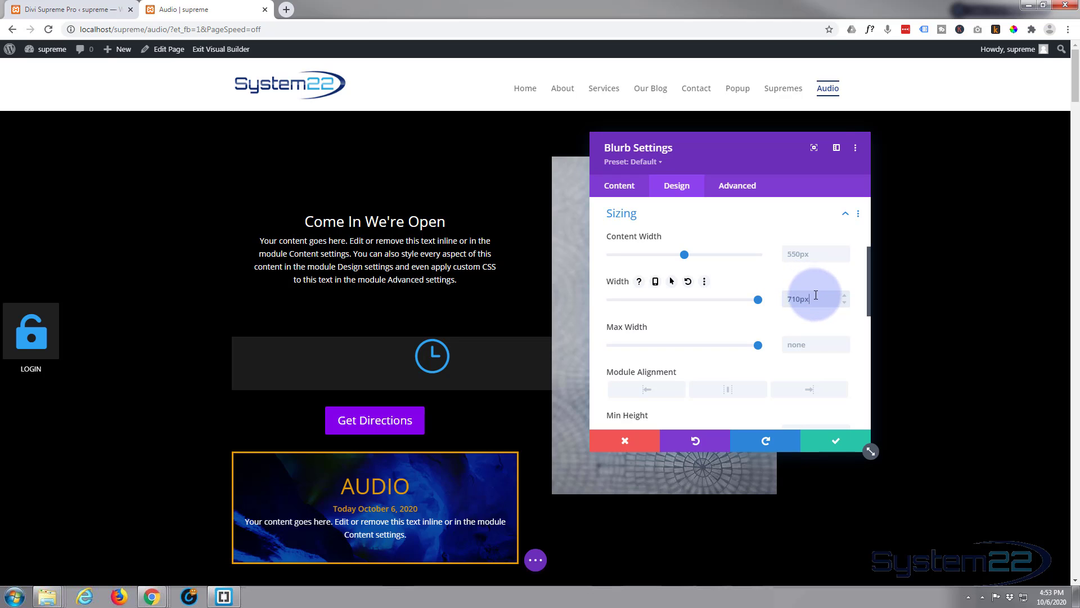
pyautogui.moveTo(816, 294); pyautogui.dragTo(772, 304)
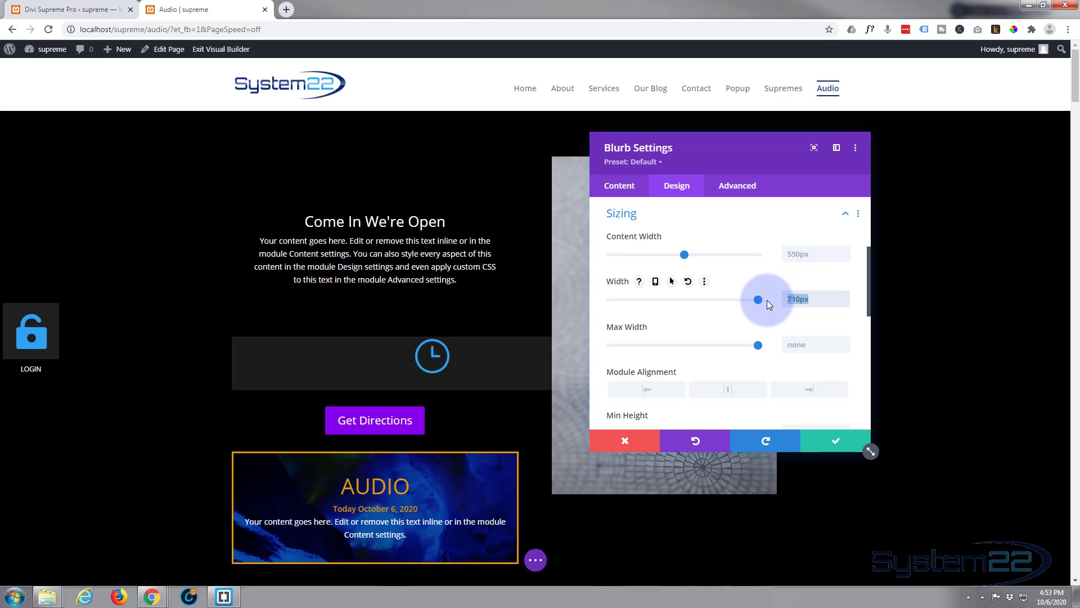
pyautogui.write('70px')
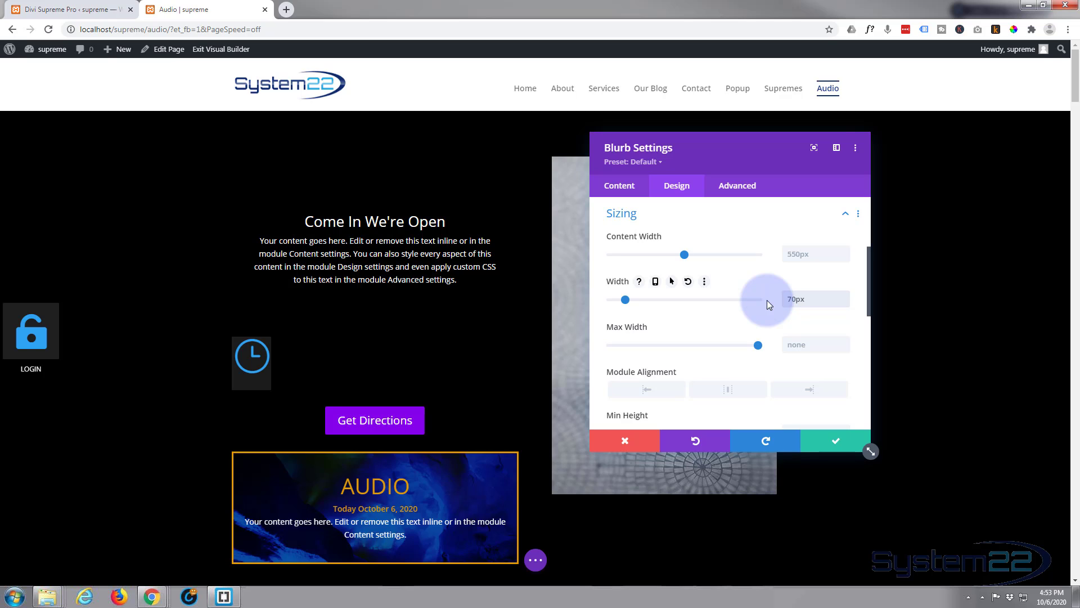
pyautogui.click(843, 295)
pyautogui.click(843, 295)
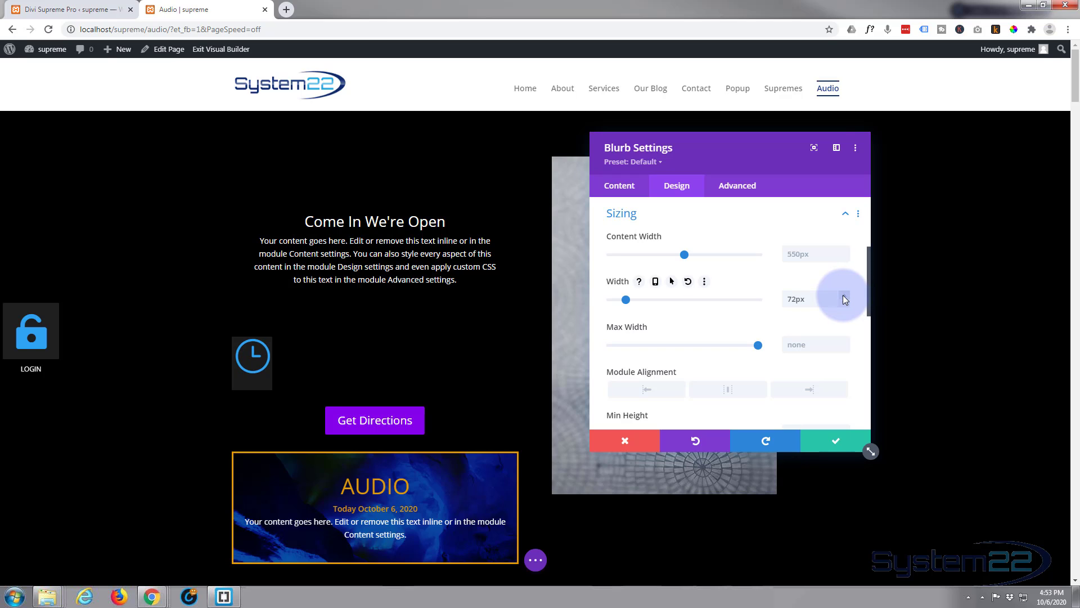
pyautogui.click(843, 297)
pyautogui.click(843, 297)
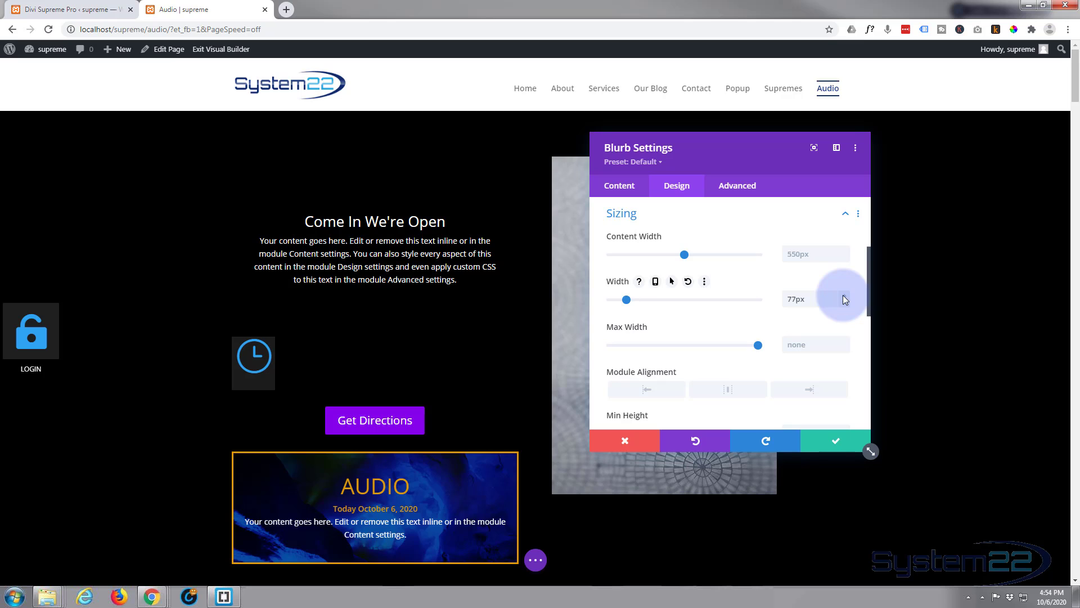
pyautogui.click(843, 295)
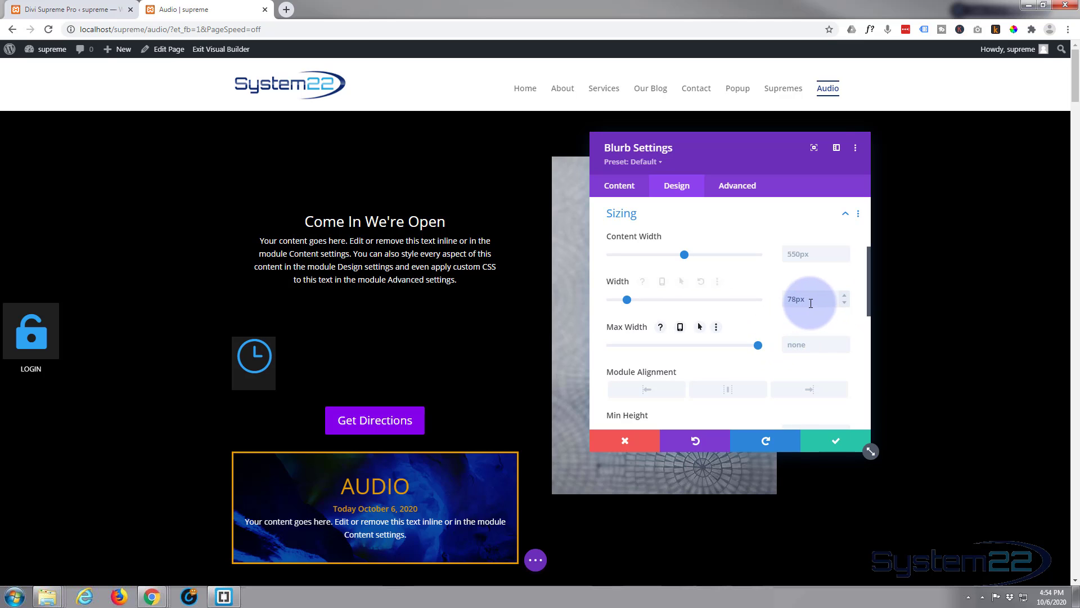
# Copy the blurb's width value into its height so the height is 78px
pyautogui.moveTo(805, 301); pyautogui.dragTo(783, 300)
pyautogui.hotkey('ctrl', 'c')
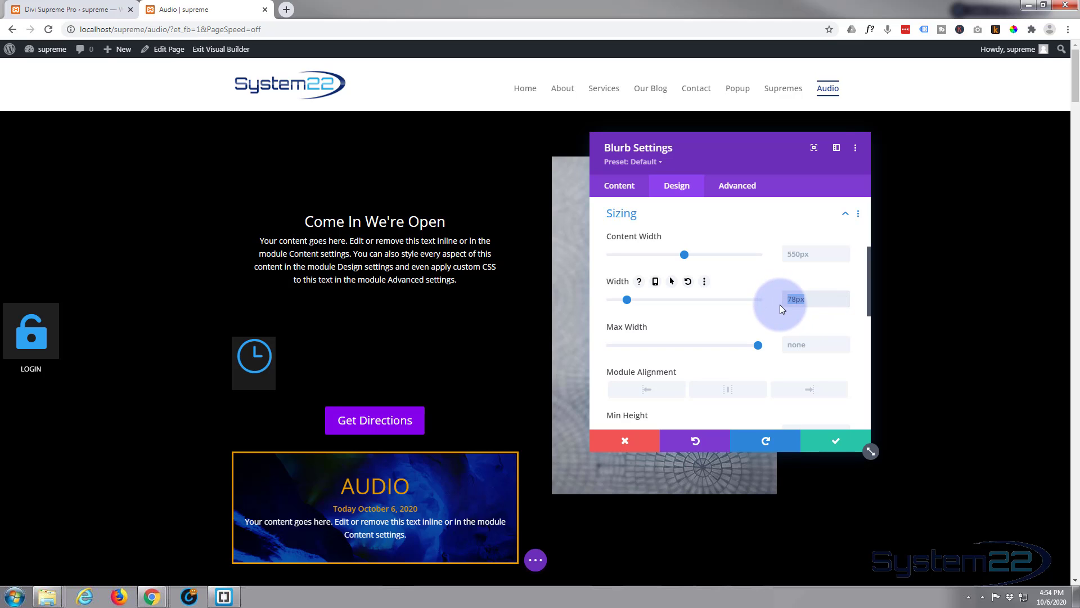
pyautogui.scroll(-3, 791, 311)
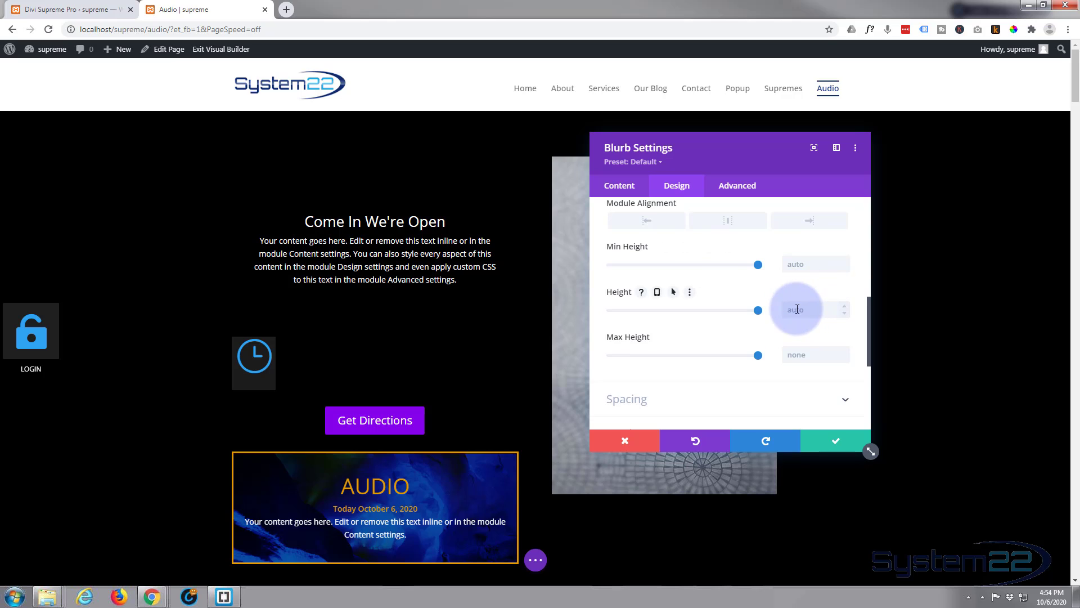
pyautogui.click(796, 309)
pyautogui.hotkey('ctrl', 'v')
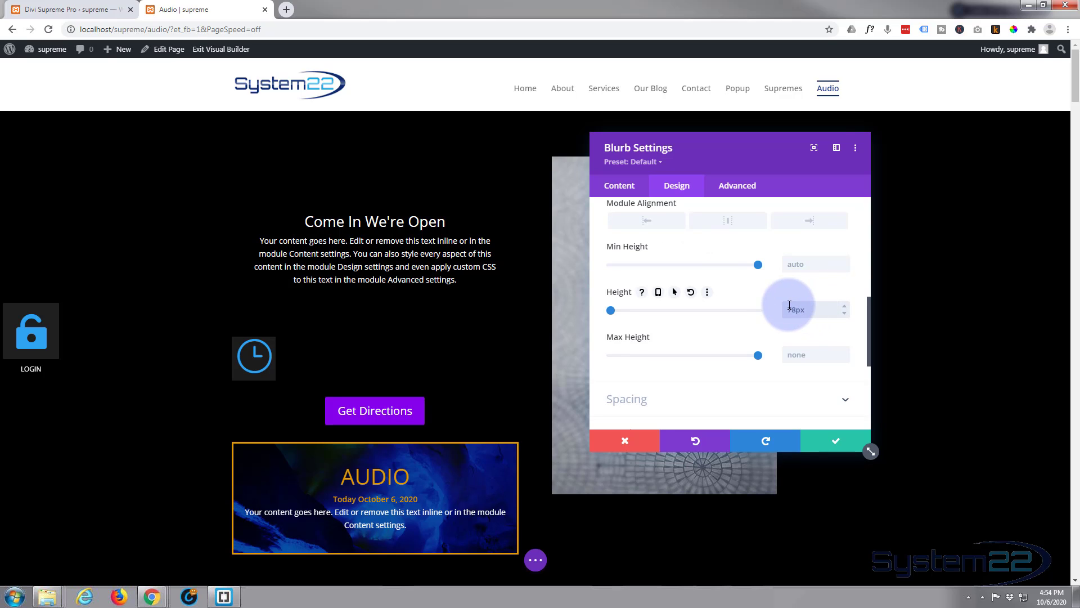
# Reduce the blurb module's height to 72px
pyautogui.click(844, 313)
pyautogui.click(844, 313)
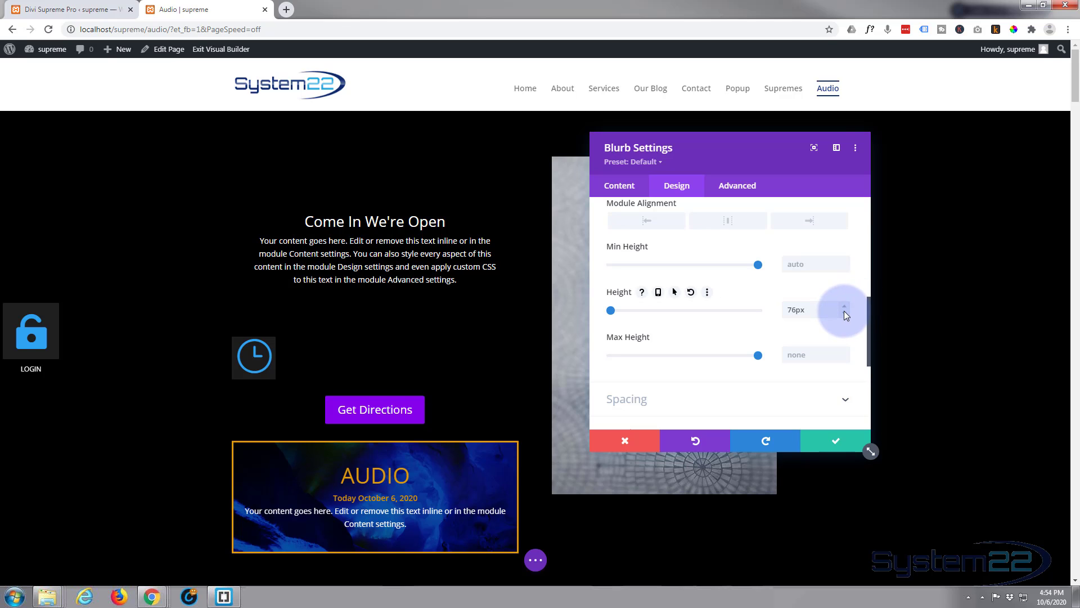
pyautogui.click(844, 313)
pyautogui.click(844, 313)
pyautogui.click(844, 313)
pyautogui.click(844, 313)
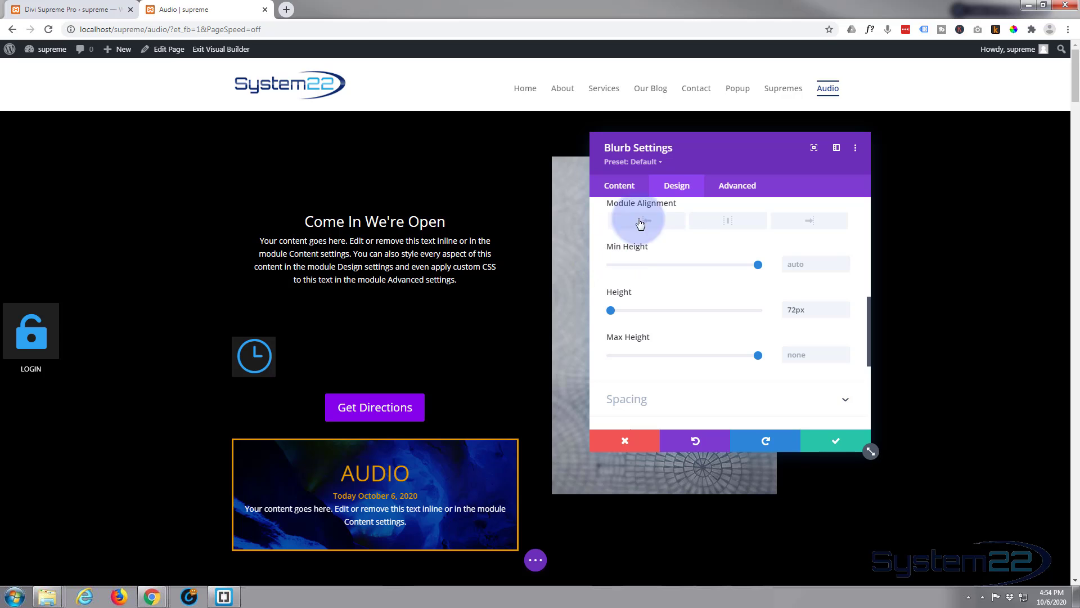
# Check the Enable Divi Popup option in the Divi Supreme Pro settings and turn on Use Popup in the blurb's visibility settings
pyautogui.click(738, 186)
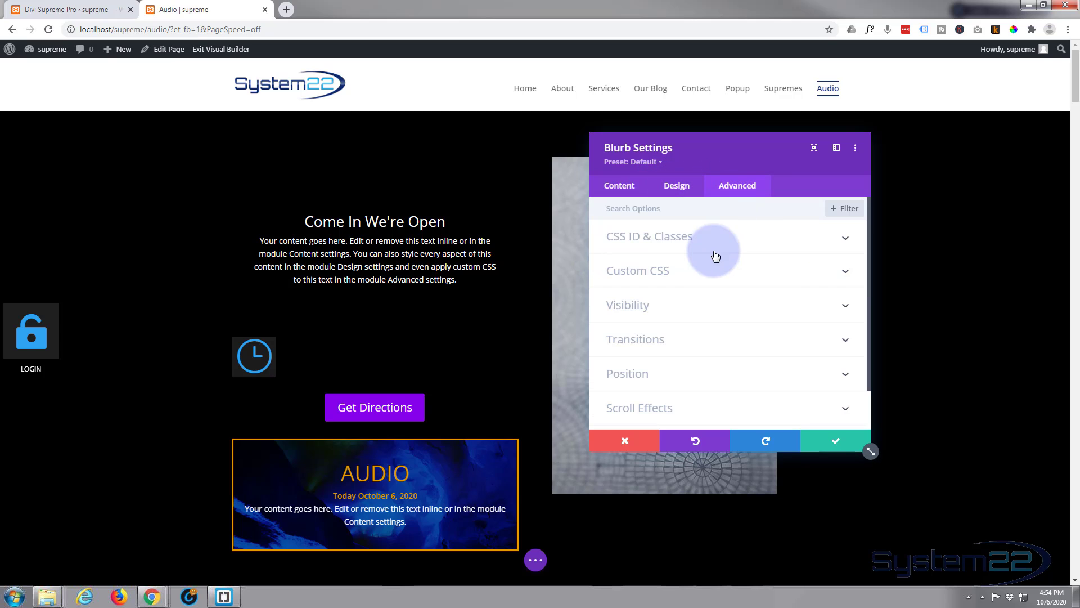
pyautogui.click(708, 309)
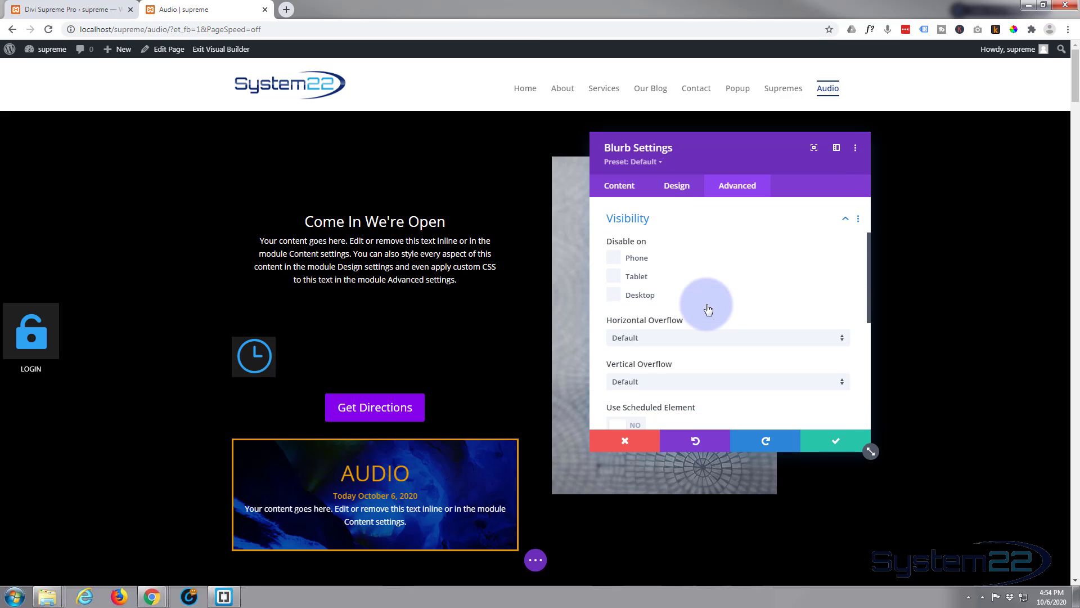
pyautogui.scroll(-3, 713, 291)
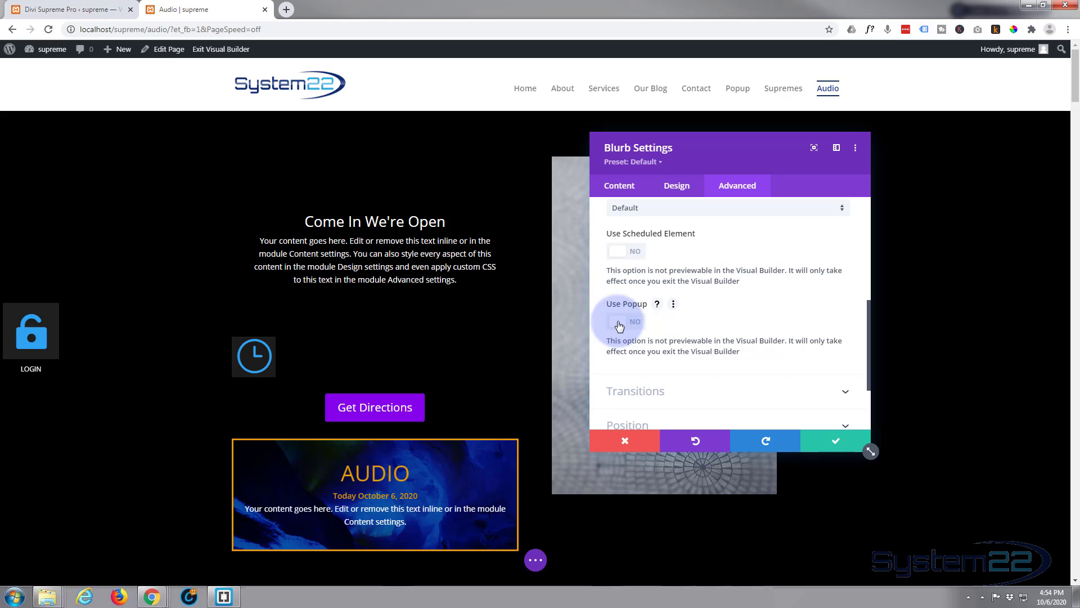
pyautogui.click(52, 10)
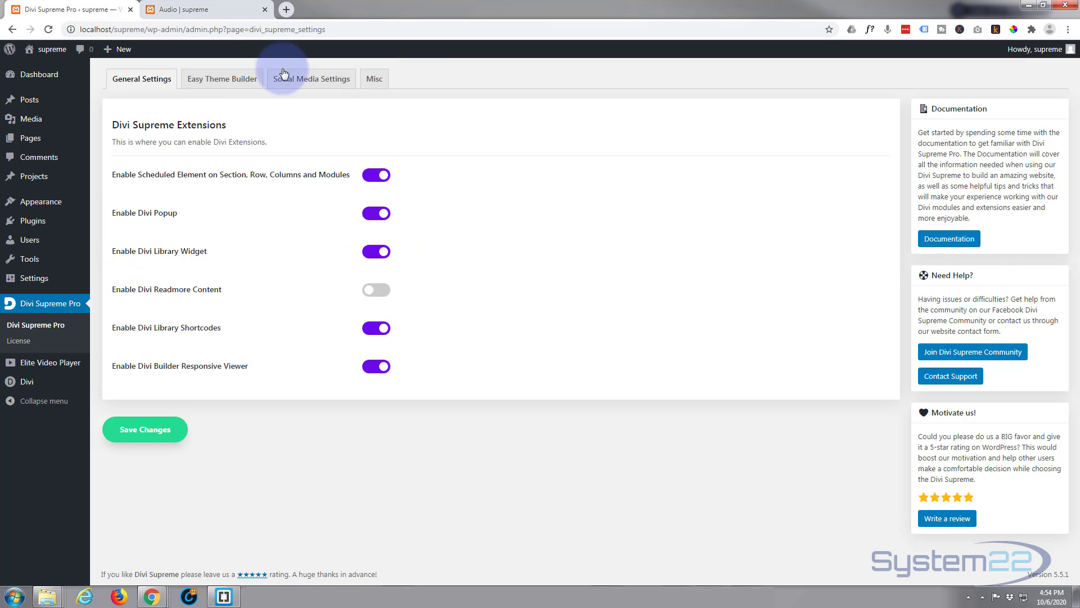
pyautogui.click(207, 11)
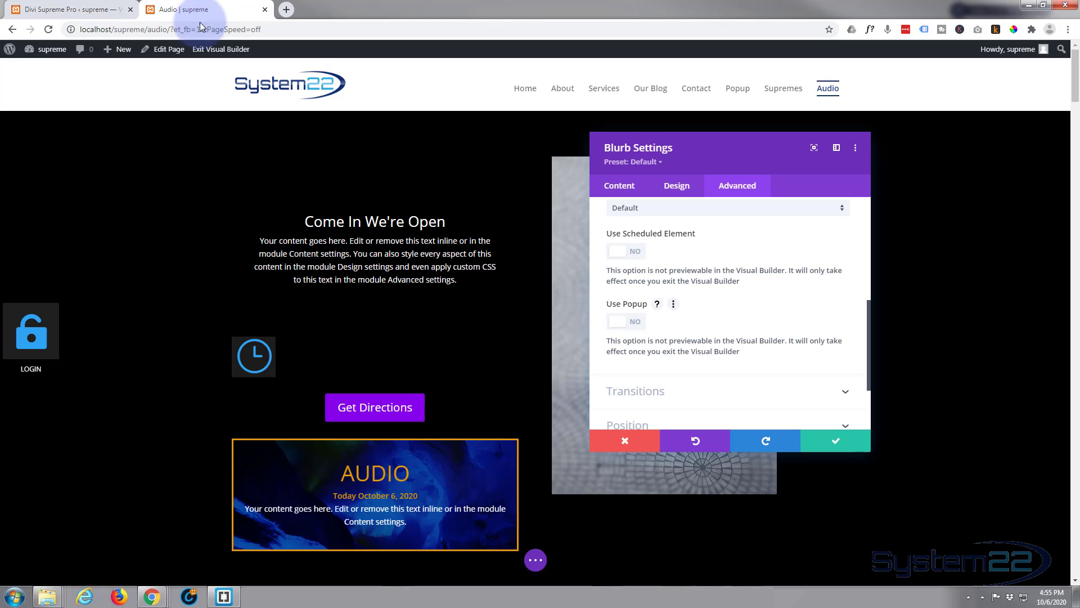
pyautogui.click(637, 325)
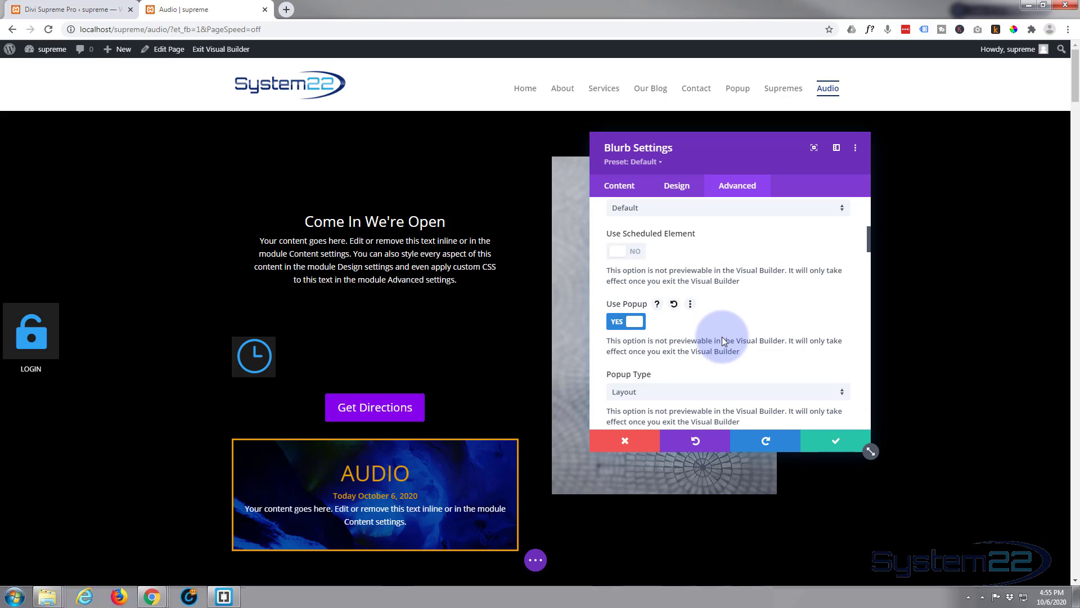
pyautogui.scroll(-2, 721, 337)
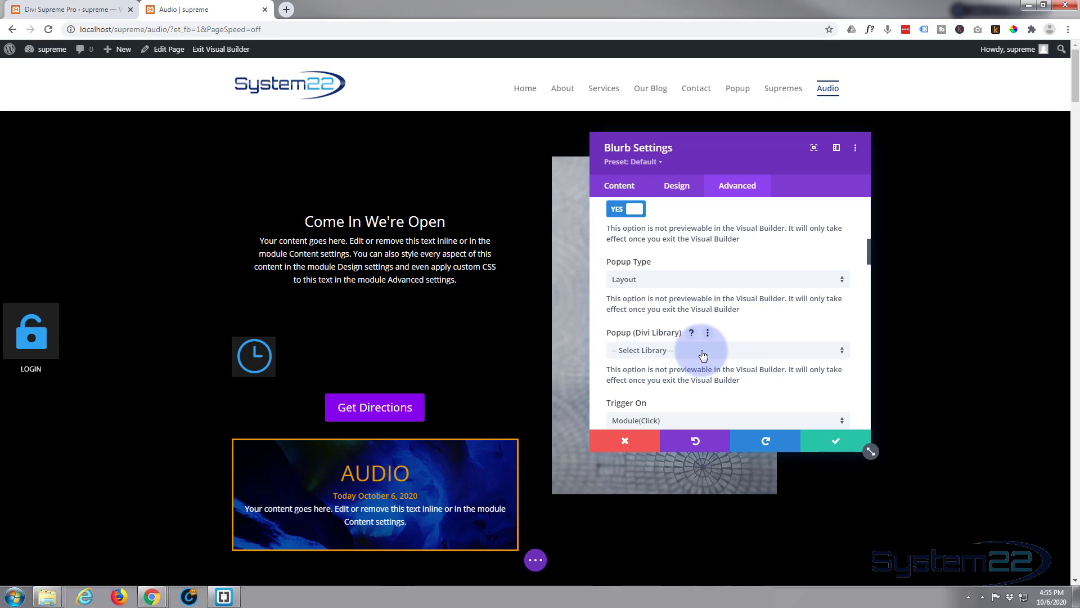
# Save the blurb settings and the page, and reload the page in the visual builder
pyautogui.click(836, 441)
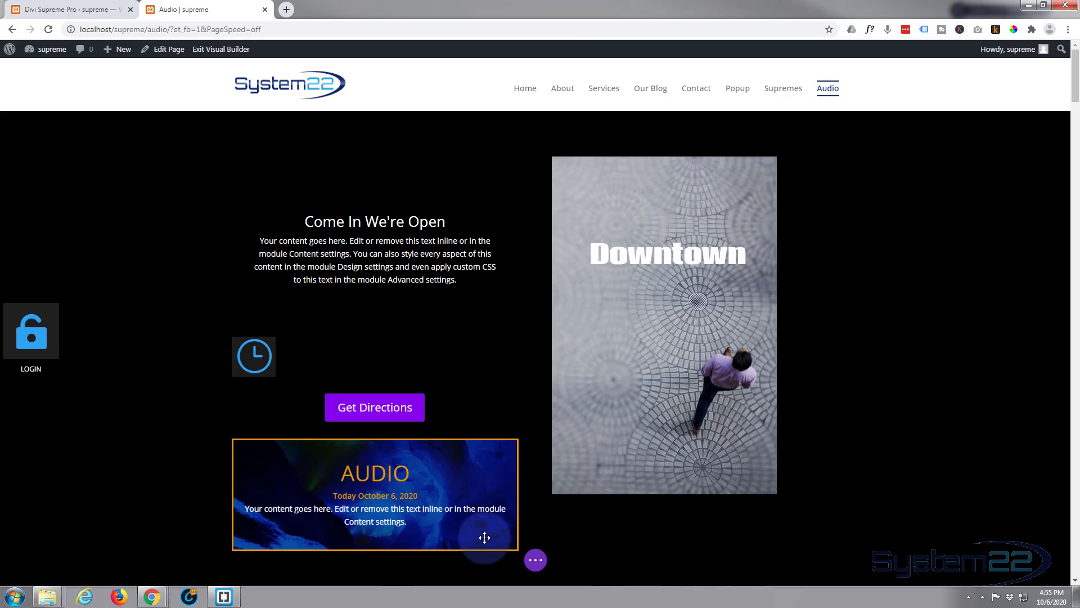
pyautogui.click(536, 562)
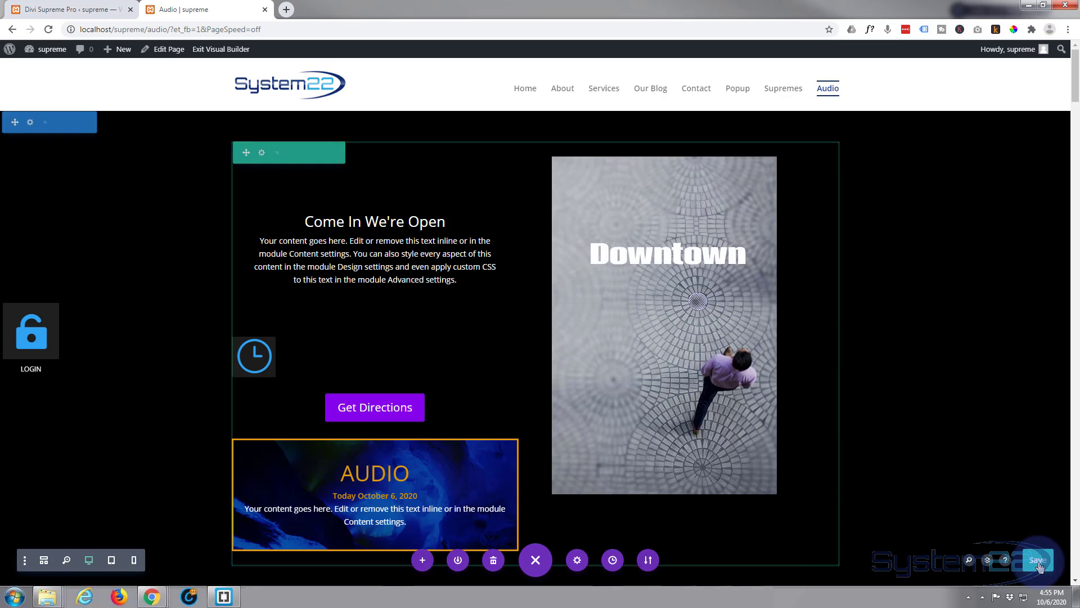
pyautogui.click(50, 29)
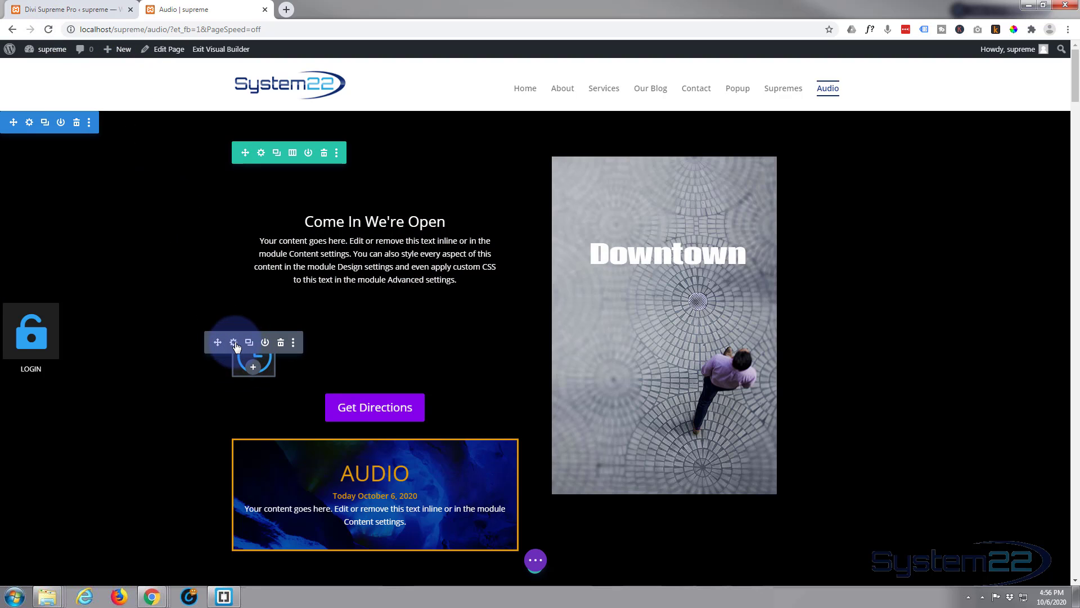
# Reopen the clock blurb's visibility settings and choose the bizhours library layout as its popup
pyautogui.click(234, 343)
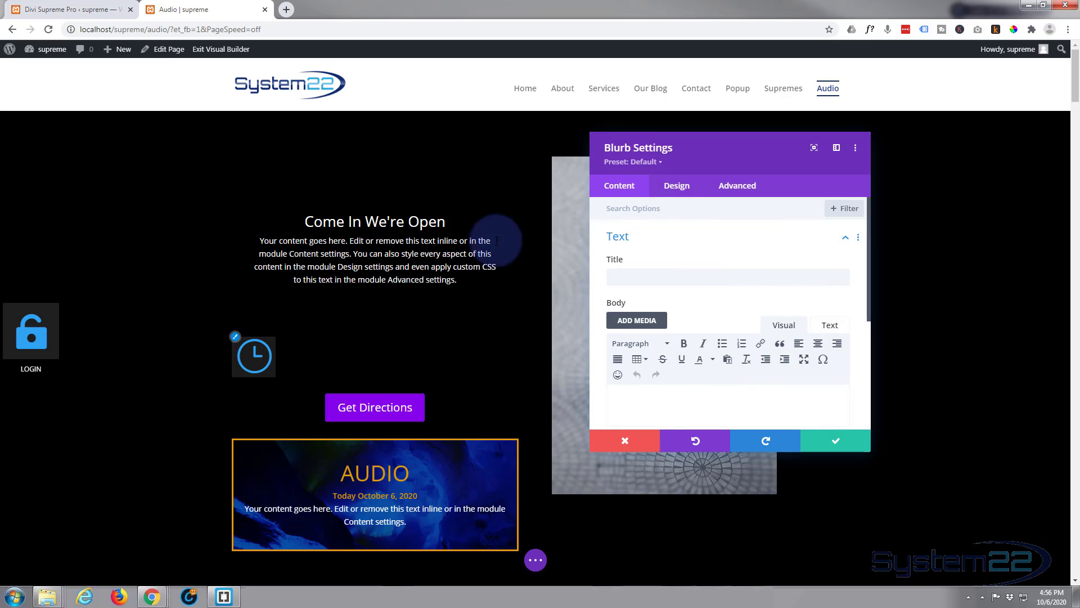
pyautogui.click(743, 194)
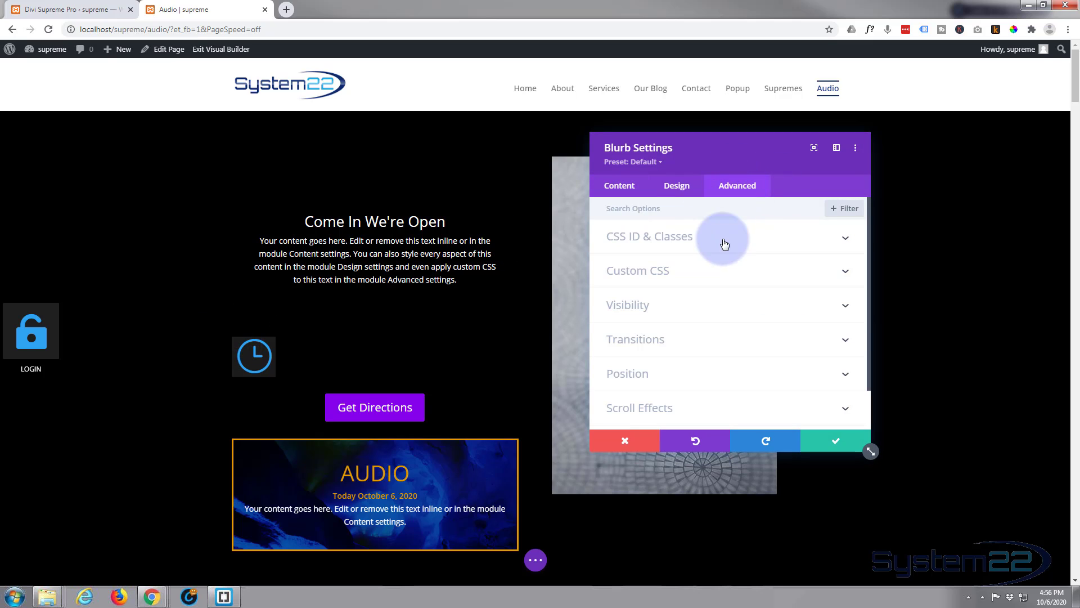
pyautogui.click(706, 310)
pyautogui.scroll(-4, 707, 312)
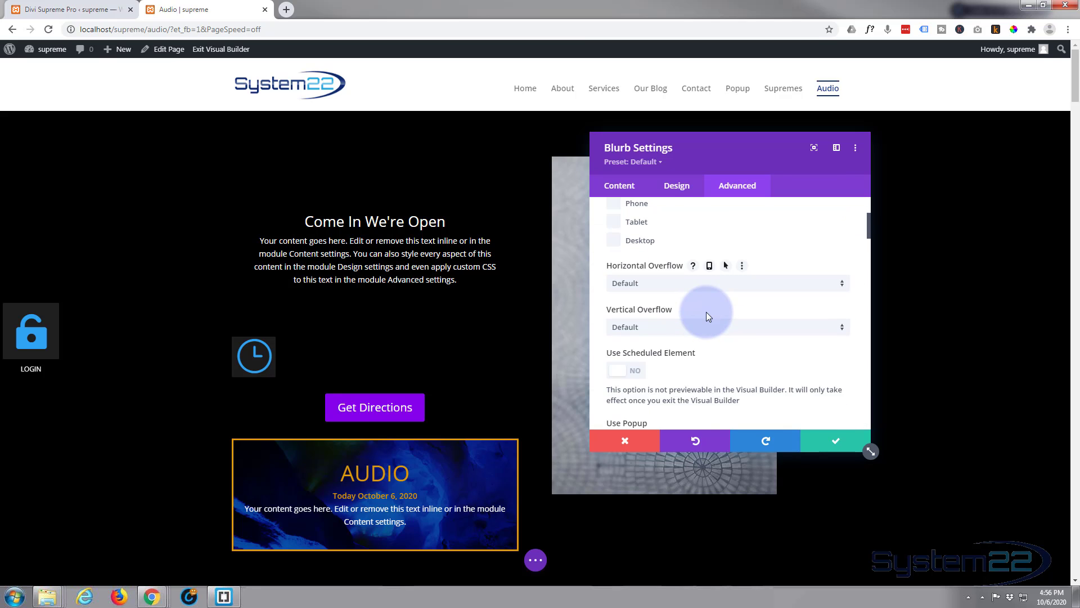
pyautogui.scroll(-2, 707, 312)
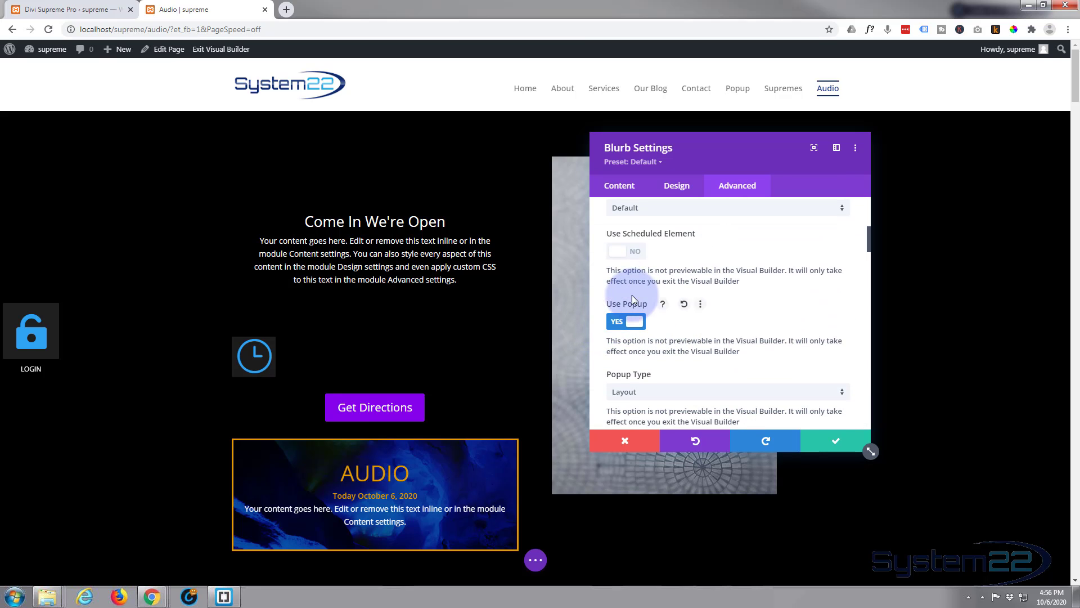
pyautogui.scroll(-4, 724, 335)
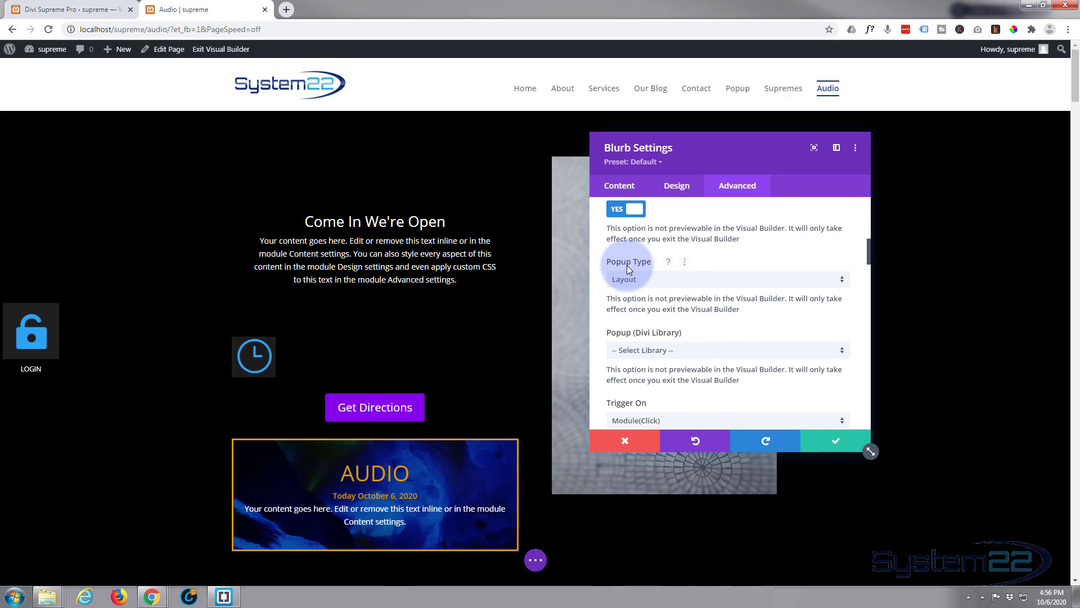
pyautogui.scroll(-2, 675, 333)
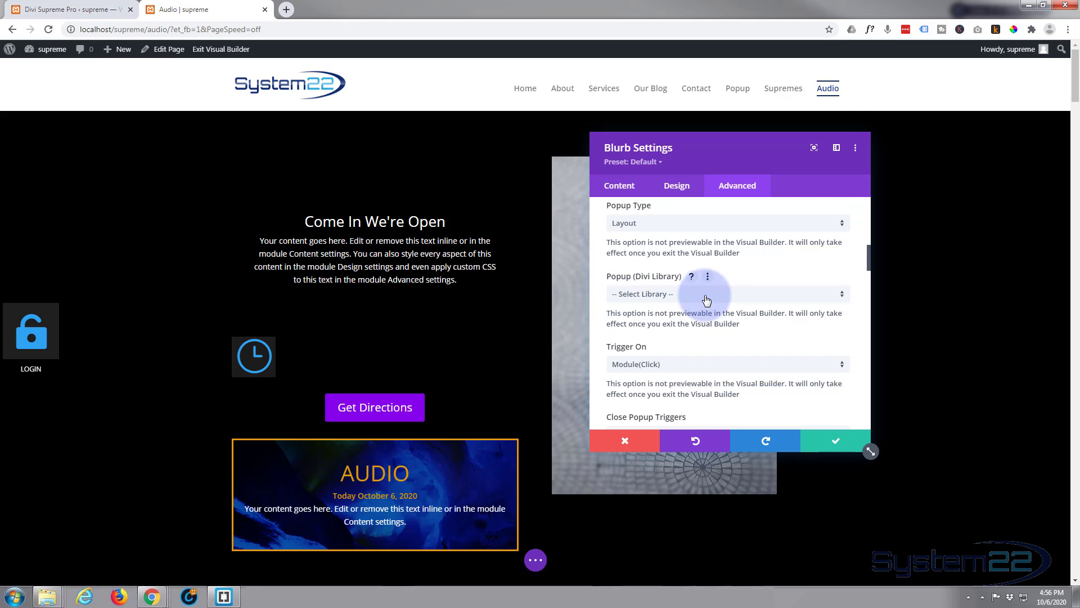
pyautogui.click(707, 300)
pyautogui.scroll(-5, 689, 366)
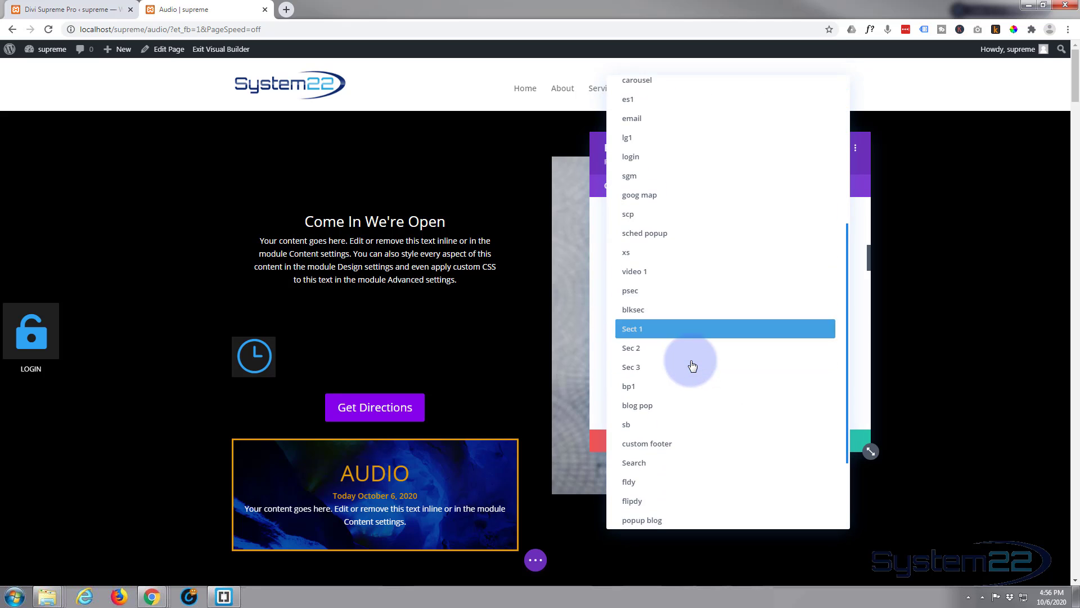
pyautogui.scroll(-2, 693, 366)
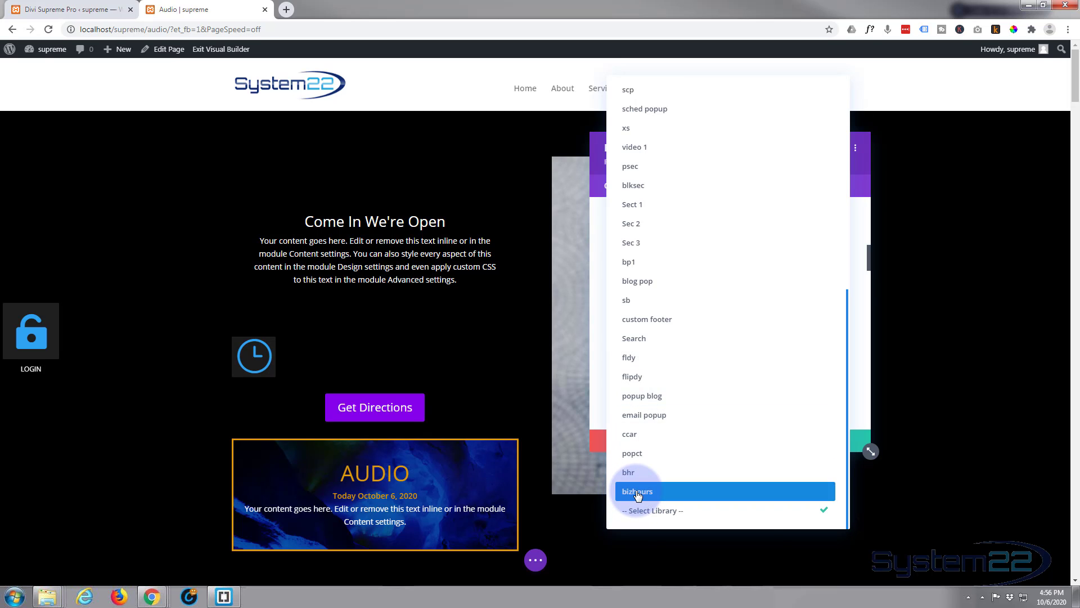
pyautogui.click(637, 493)
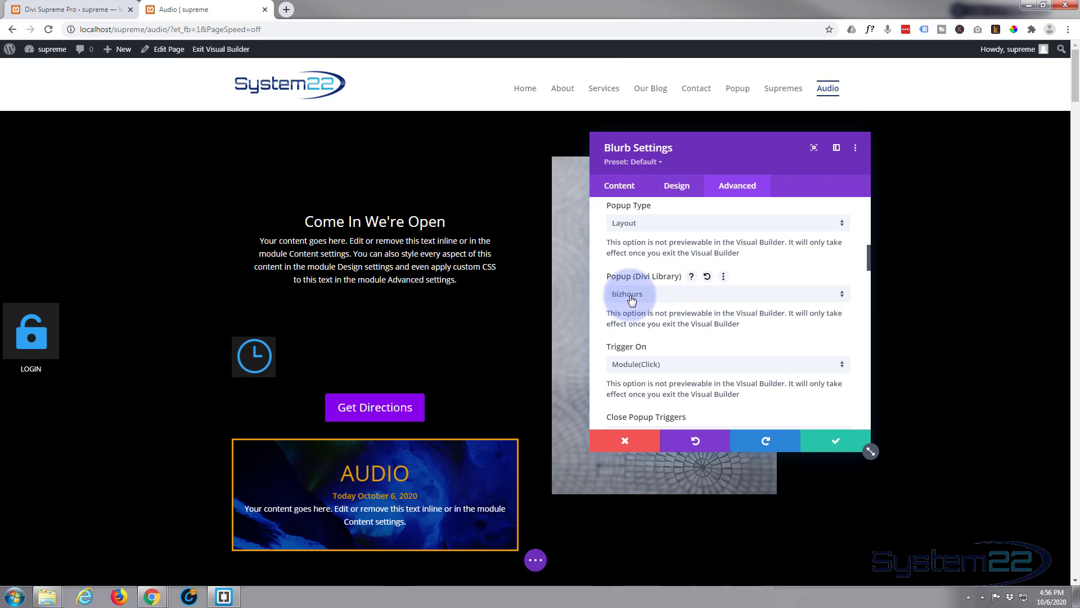
# Set the popup's entrance animation to Rubber Band and its exit animation to Slide Out Down
pyautogui.scroll(-1, 676, 329)
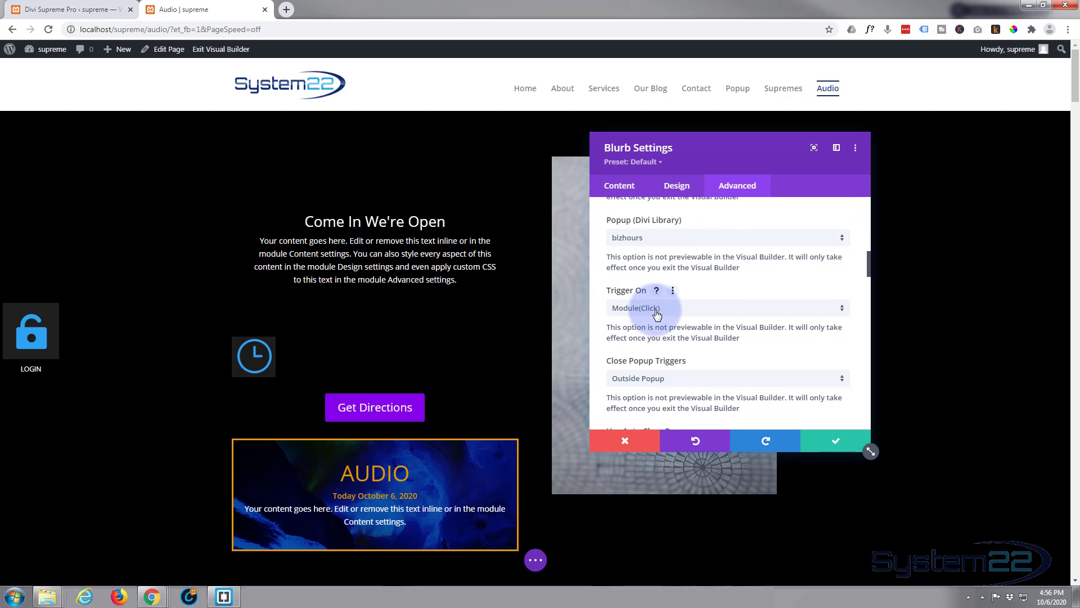
pyautogui.moveTo(256, 352)
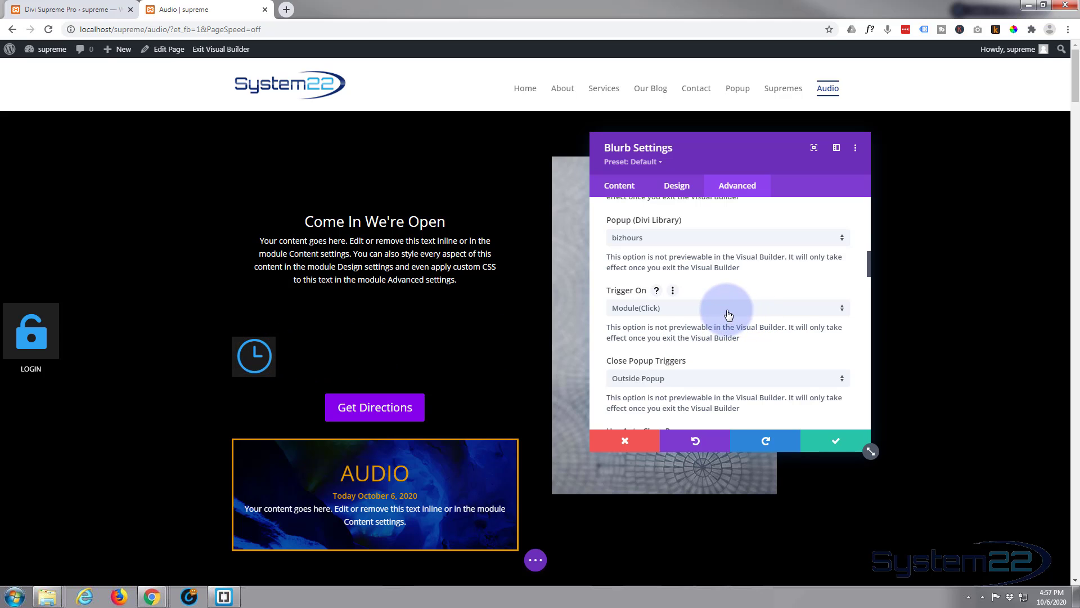
pyautogui.scroll(-2, 728, 313)
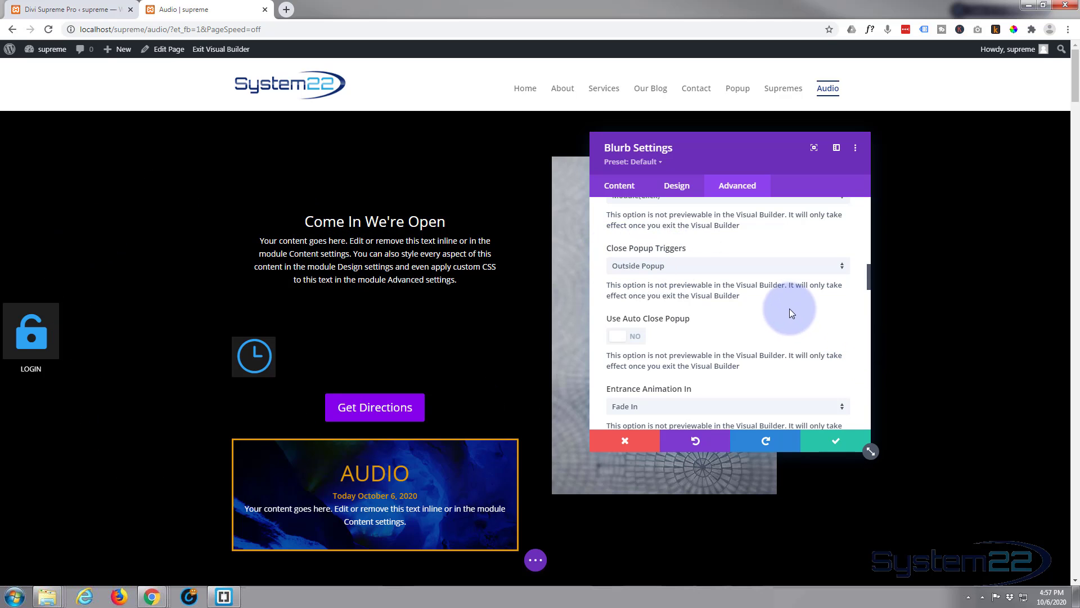
pyautogui.scroll(-1, 772, 309)
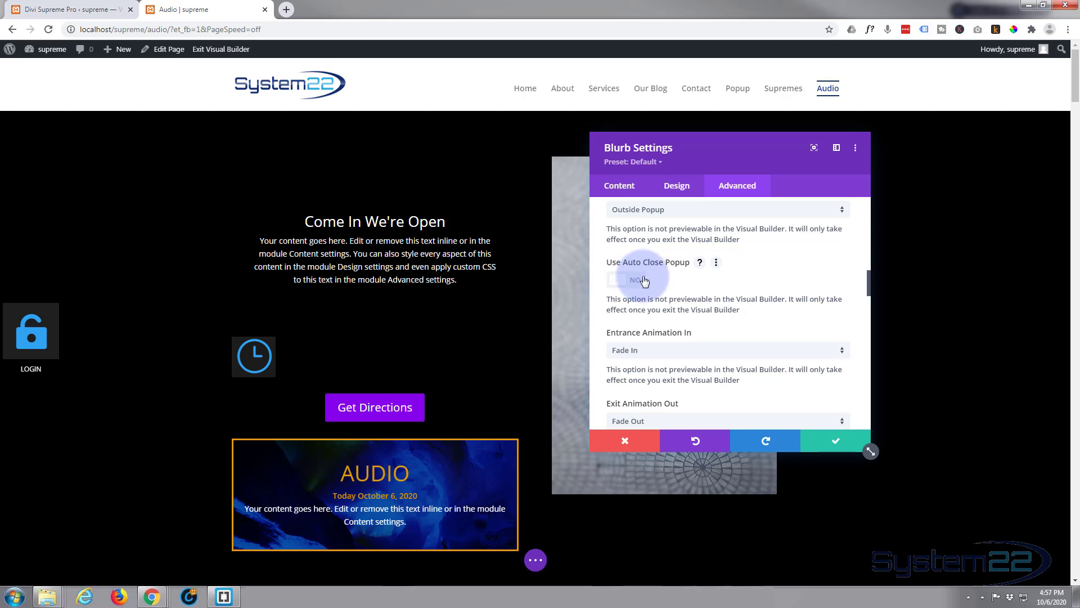
pyautogui.moveTo(690, 278)
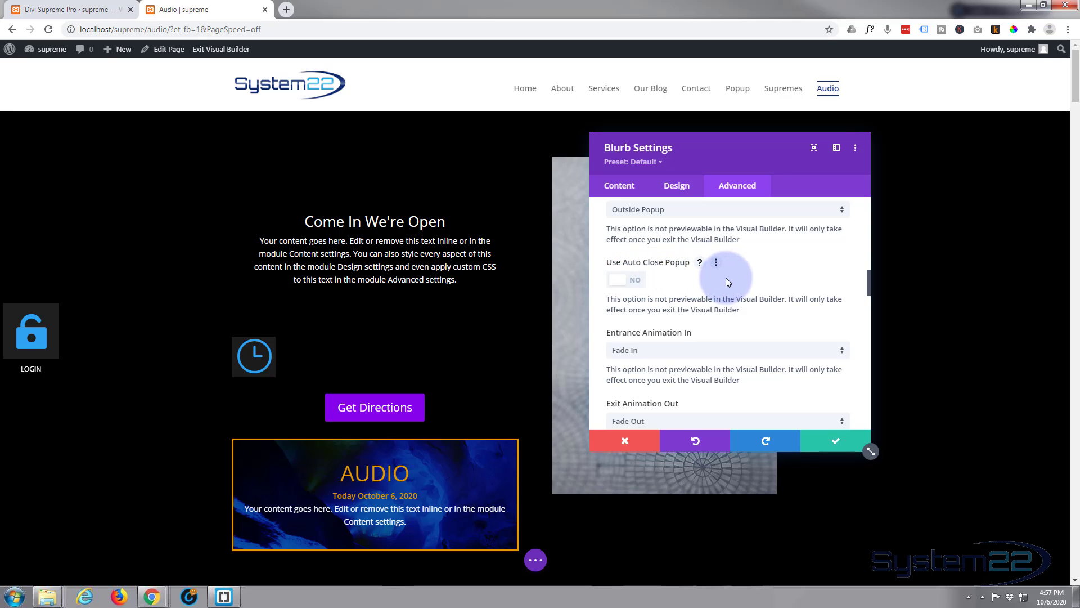
pyautogui.scroll(-1, 726, 278)
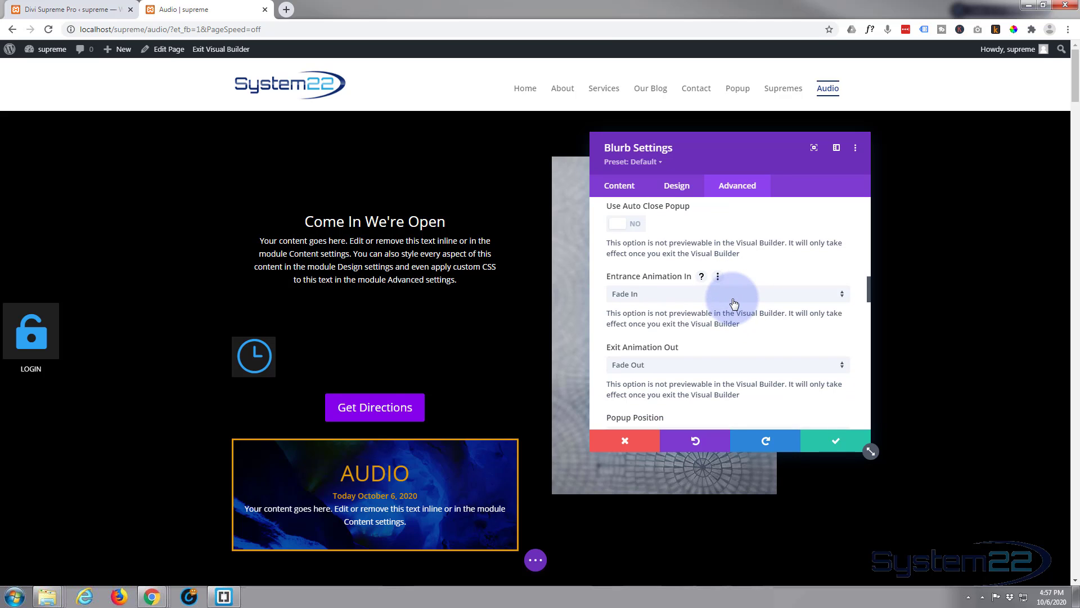
pyautogui.click(734, 294)
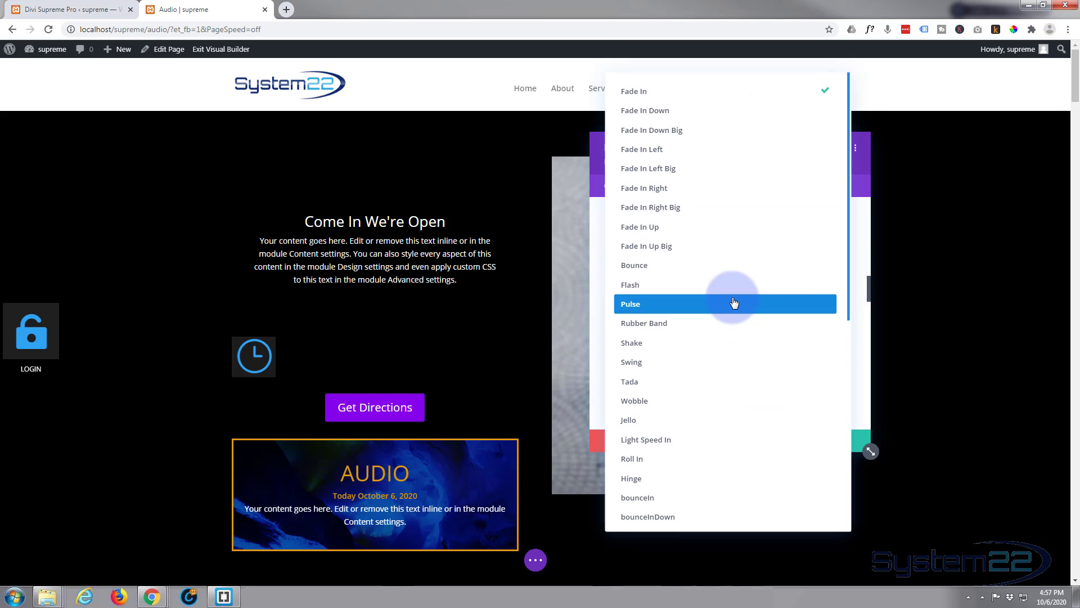
pyautogui.click(691, 325)
pyautogui.scroll(-2, 687, 325)
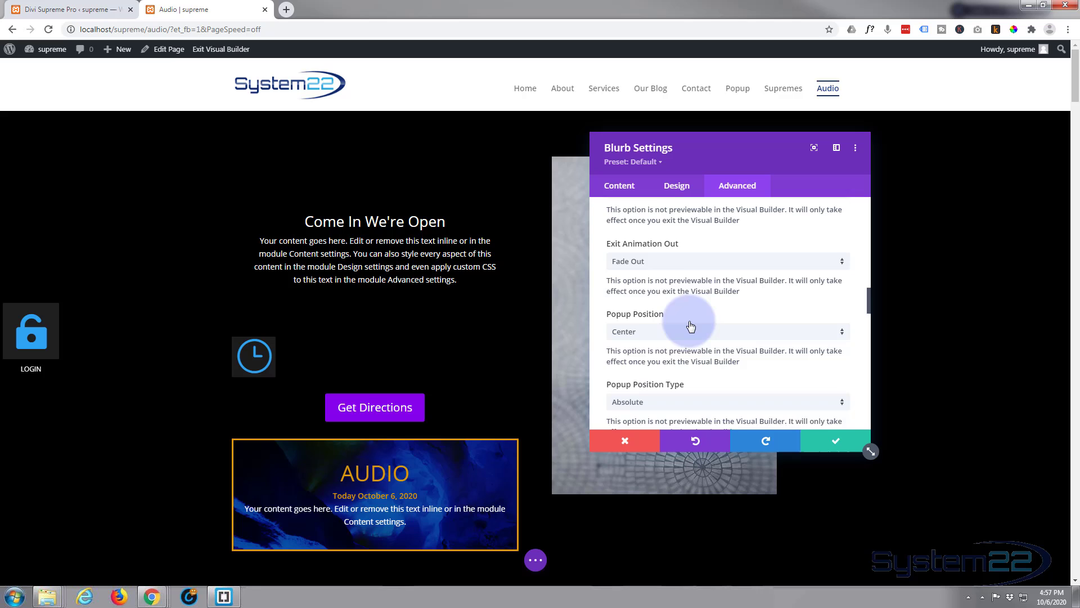
pyautogui.click(682, 253)
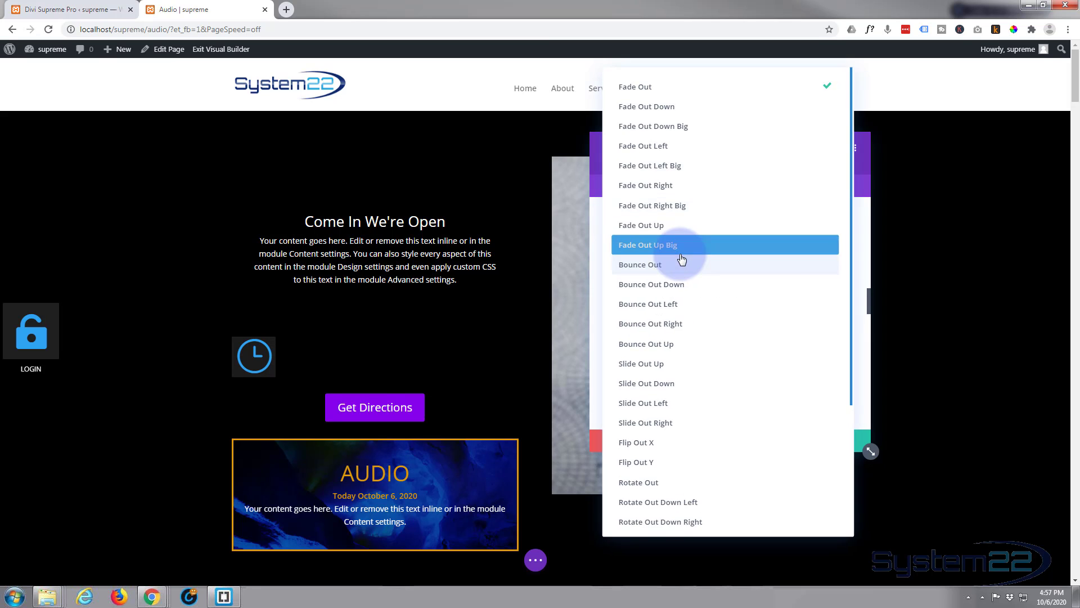
pyautogui.click(676, 381)
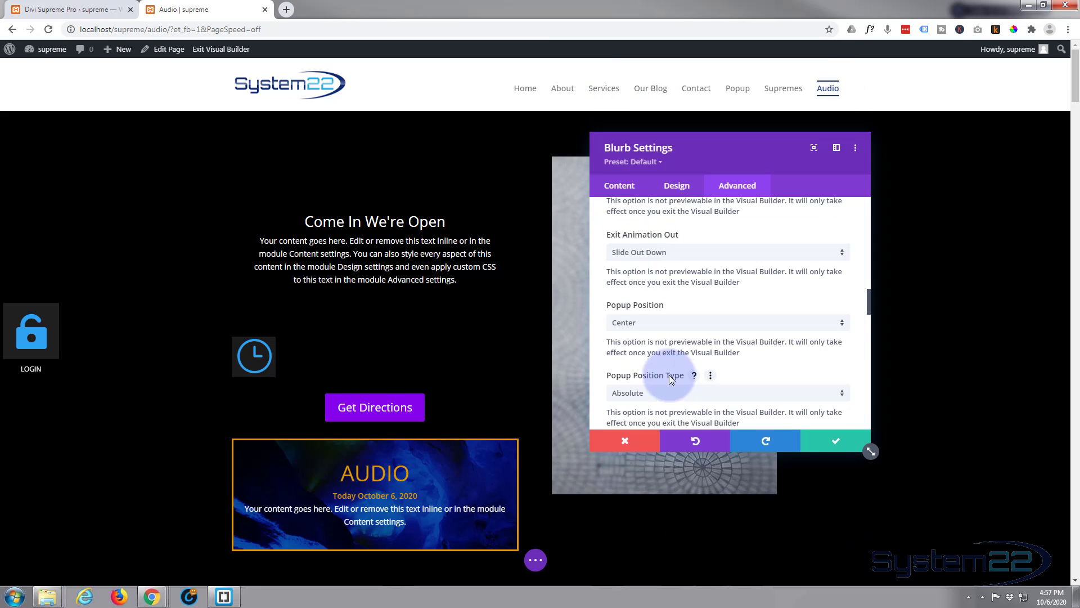
# Review the popup's position, fullwidth, responsive max width, overlay and close button options in the blurb settings
pyautogui.scroll(-1, 689, 306)
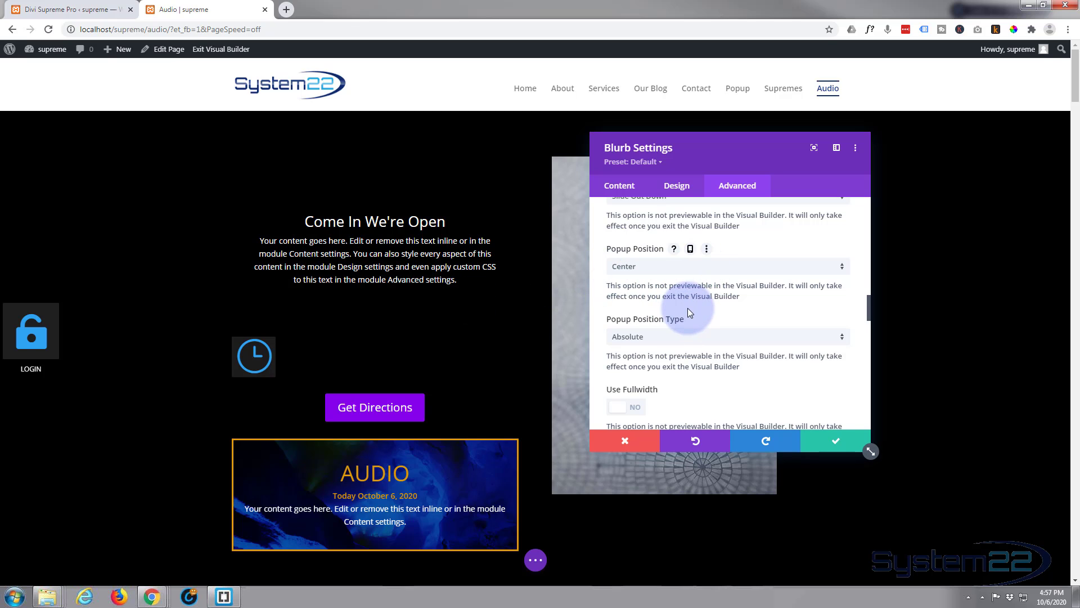
pyautogui.scroll(-1, 688, 309)
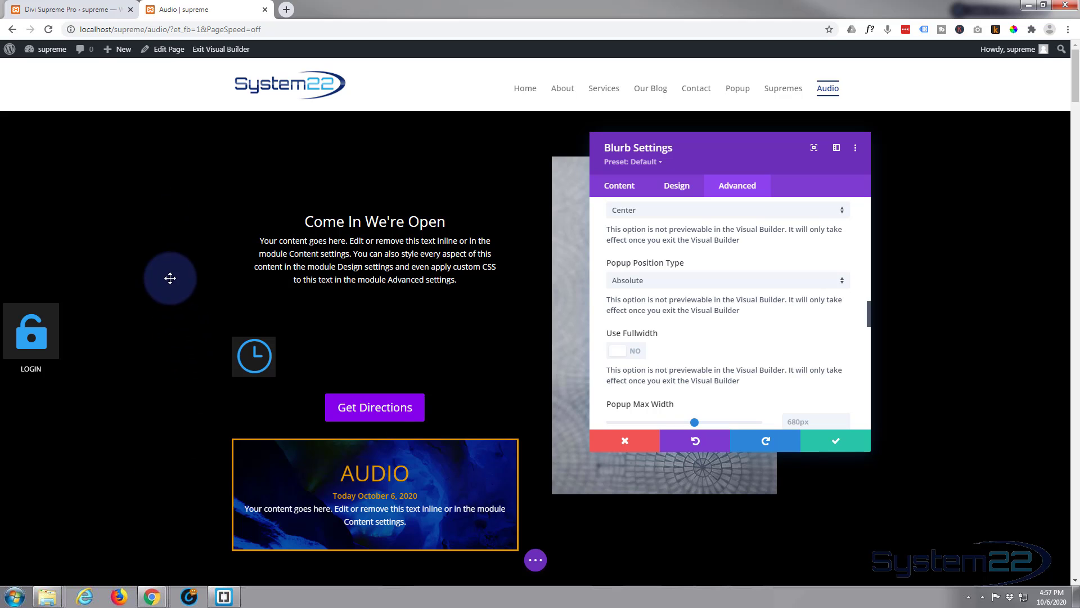
pyautogui.scroll(-2, 708, 287)
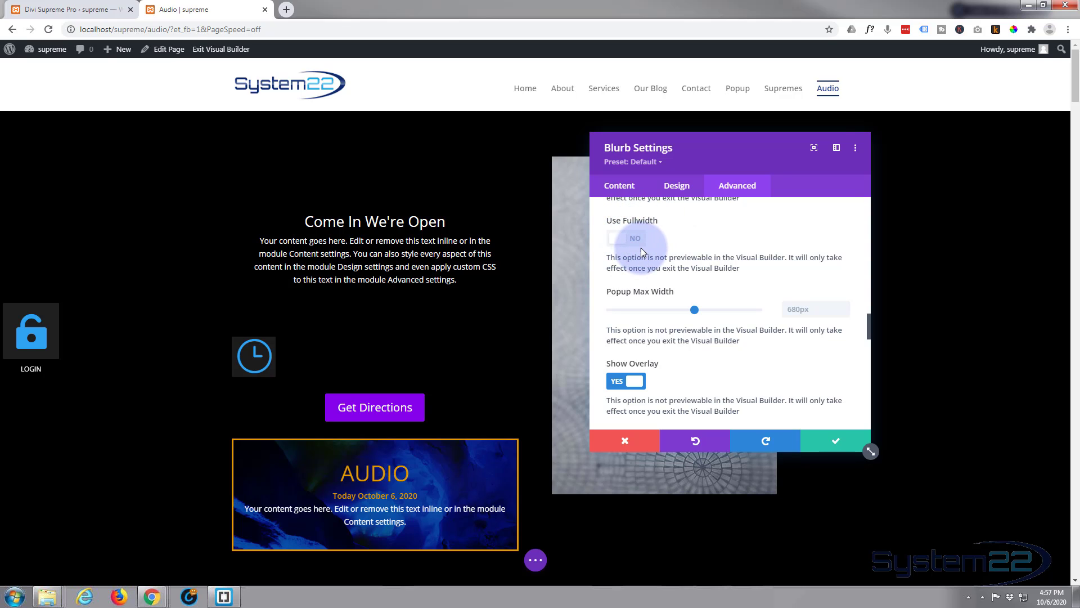
pyautogui.moveTo(641, 248)
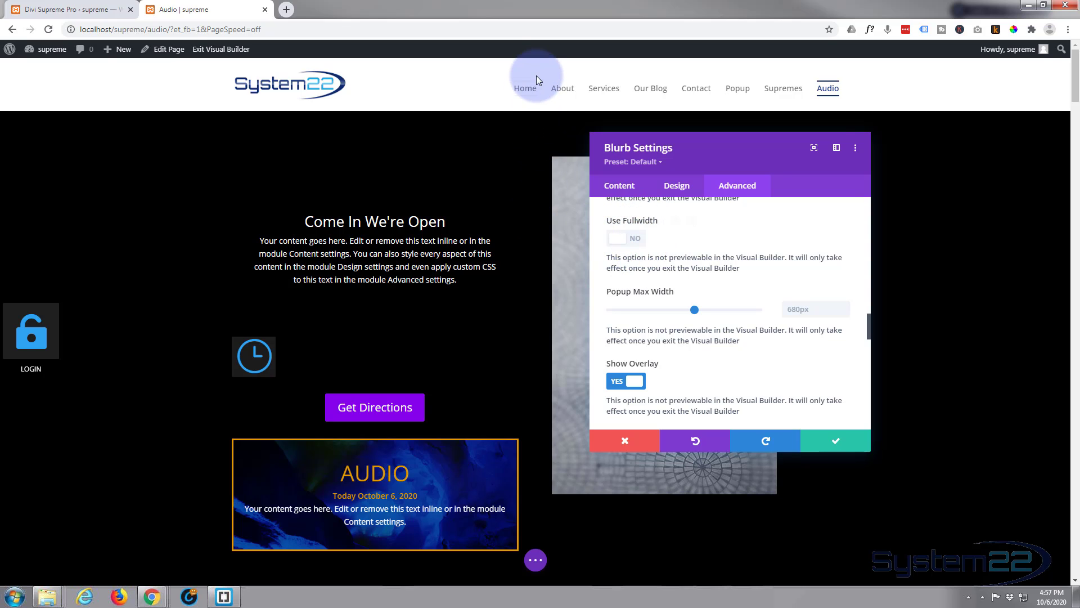
pyautogui.moveTo(721, 296)
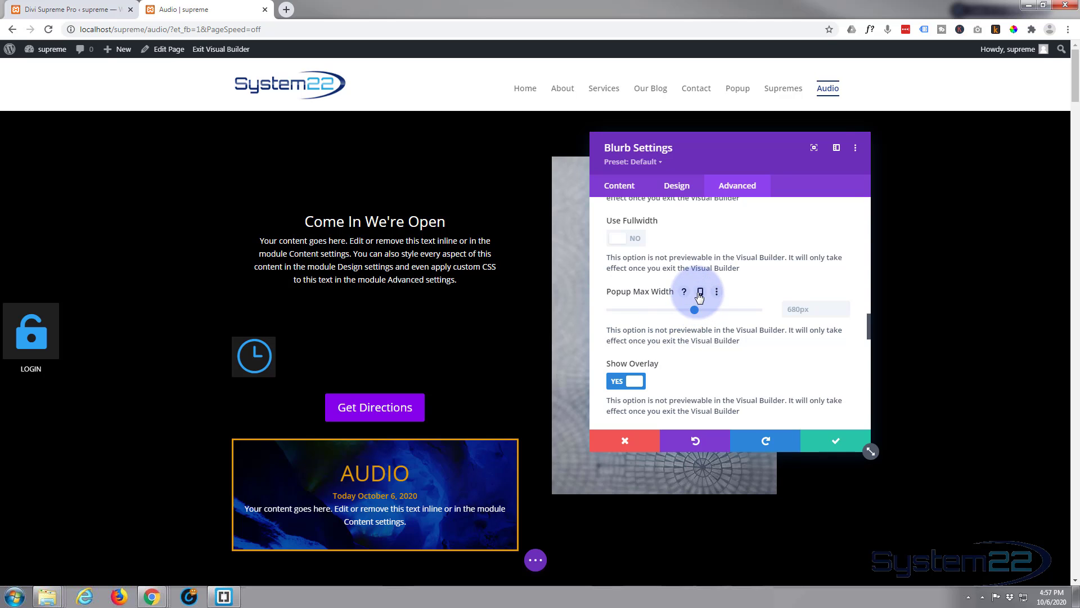
pyautogui.click(701, 292)
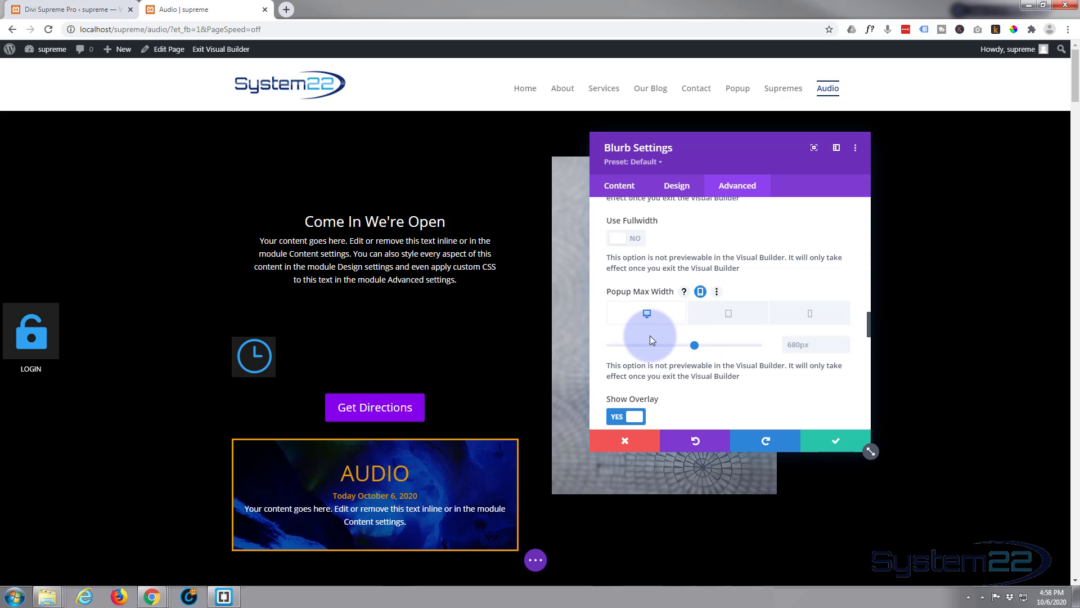
pyautogui.scroll(-1, 652, 333)
pyautogui.scroll(-1, 653, 333)
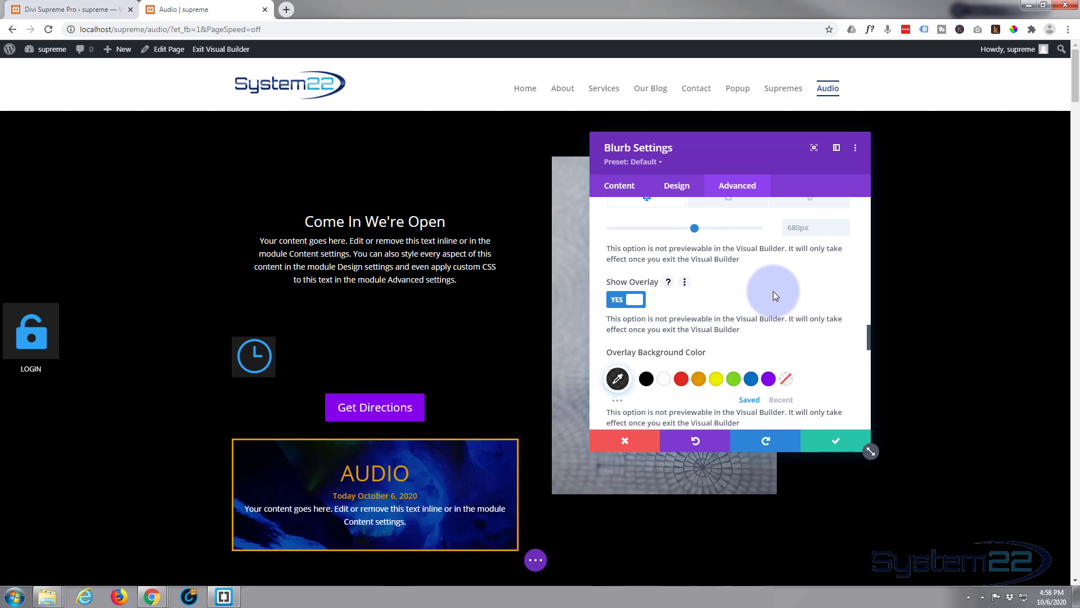
pyautogui.scroll(-2, 772, 291)
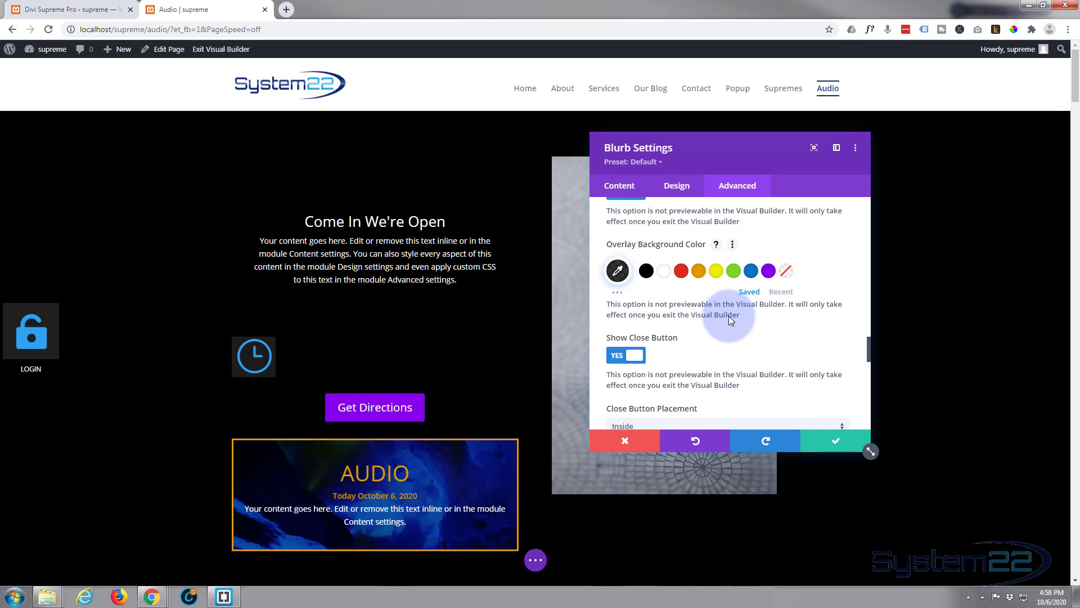
pyautogui.scroll(-2, 728, 316)
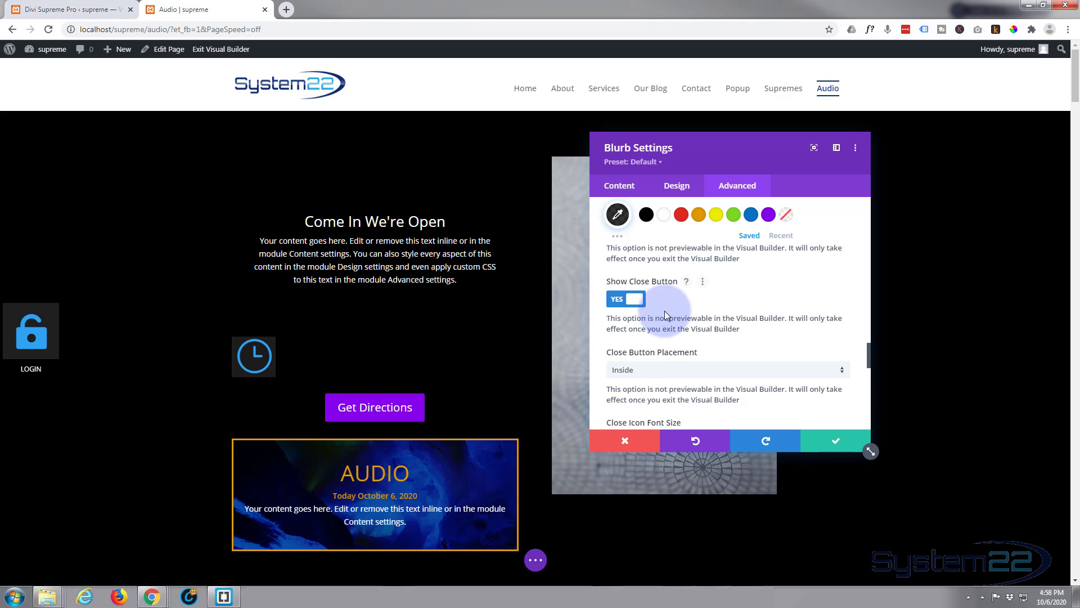
pyautogui.scroll(-3, 665, 311)
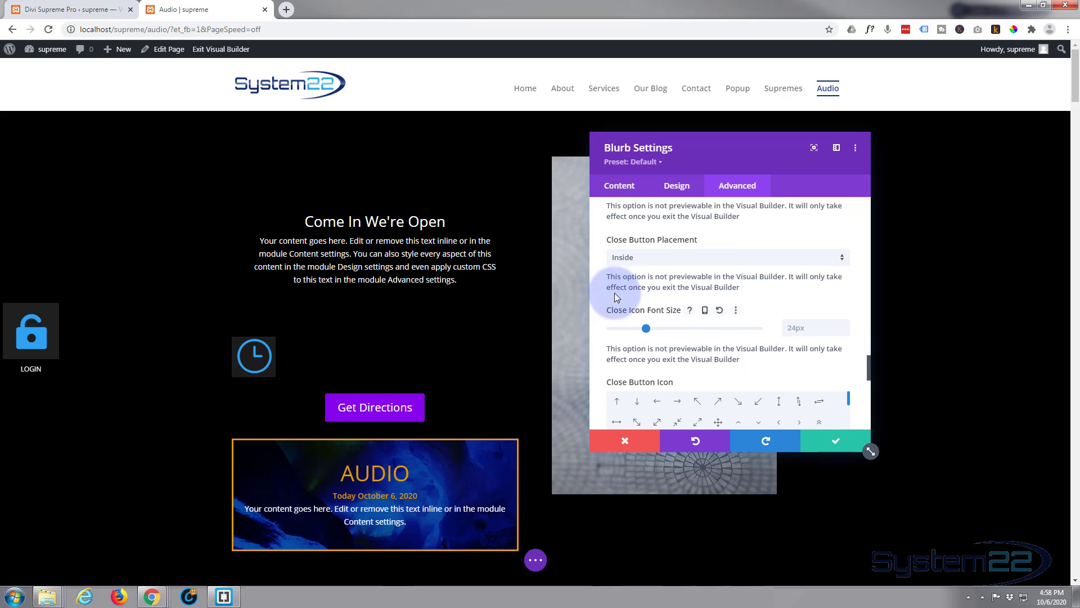
pyautogui.scroll(-1, 690, 278)
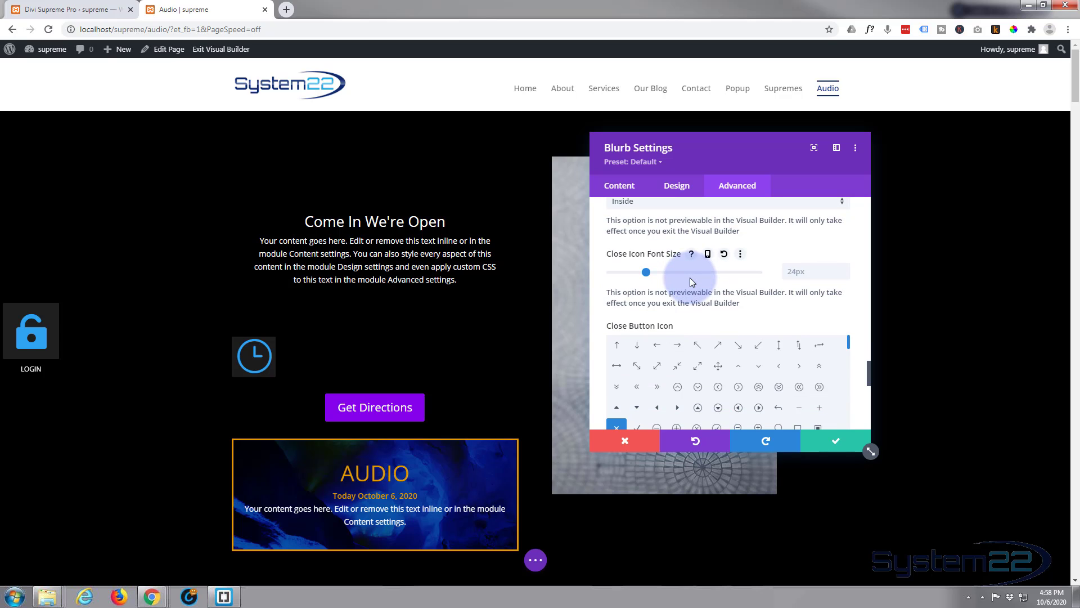
pyautogui.scroll(-1, 690, 278)
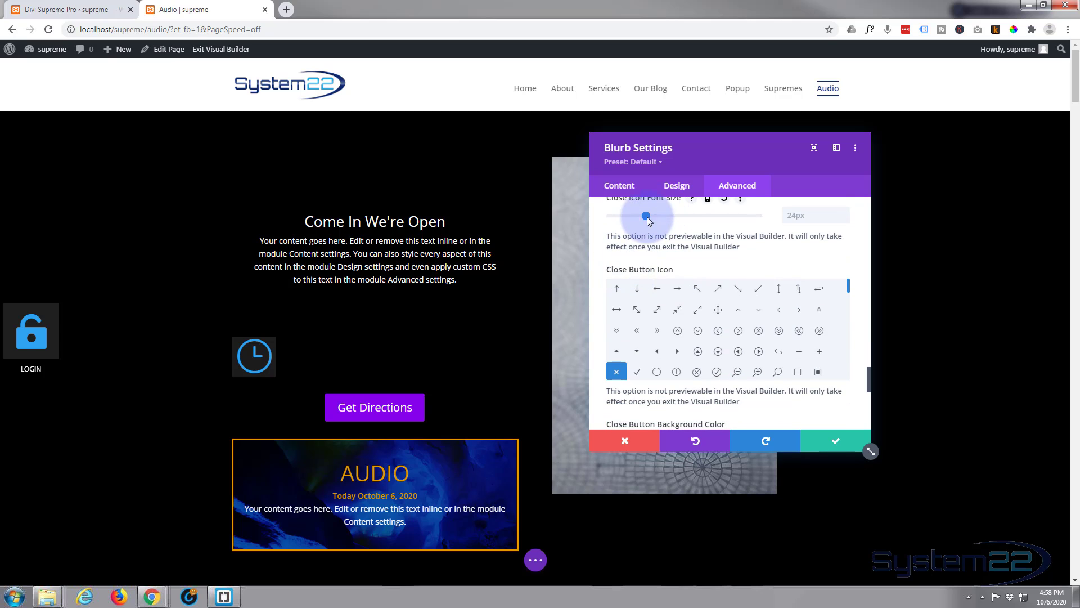
pyautogui.scroll(-1, 589, 264)
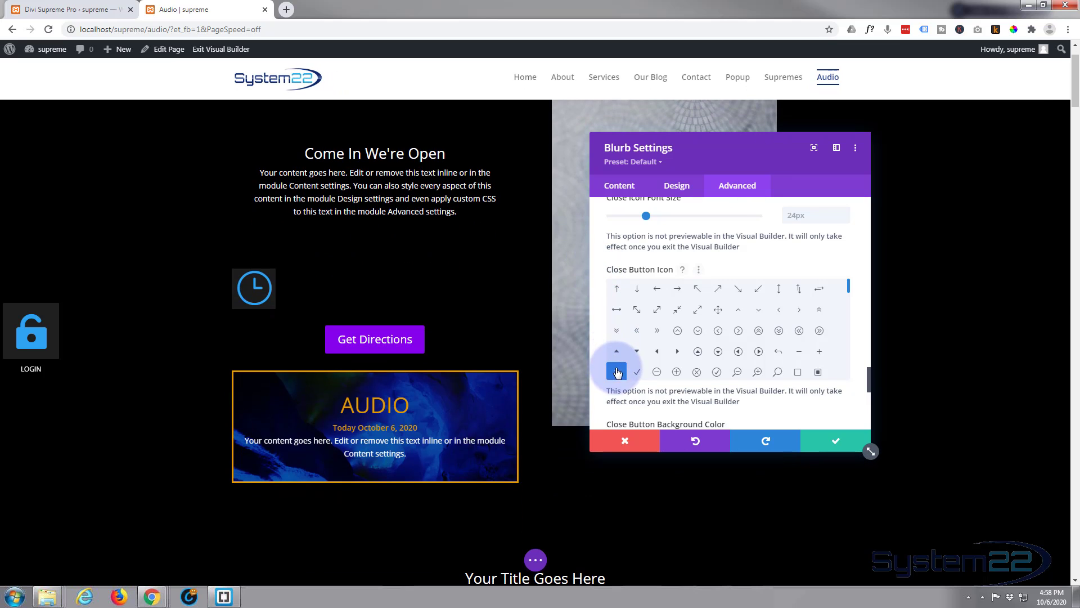
# Make the popup's close button background transparent and its icon color white (#ffffff)
pyautogui.scroll(-2, 598, 327)
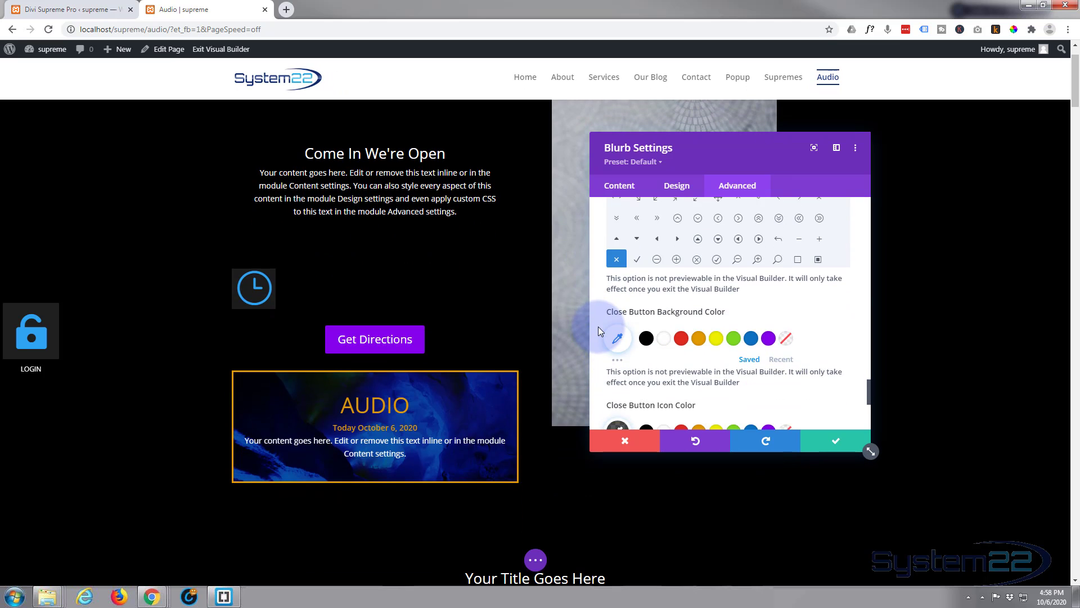
pyautogui.scroll(-1, 598, 326)
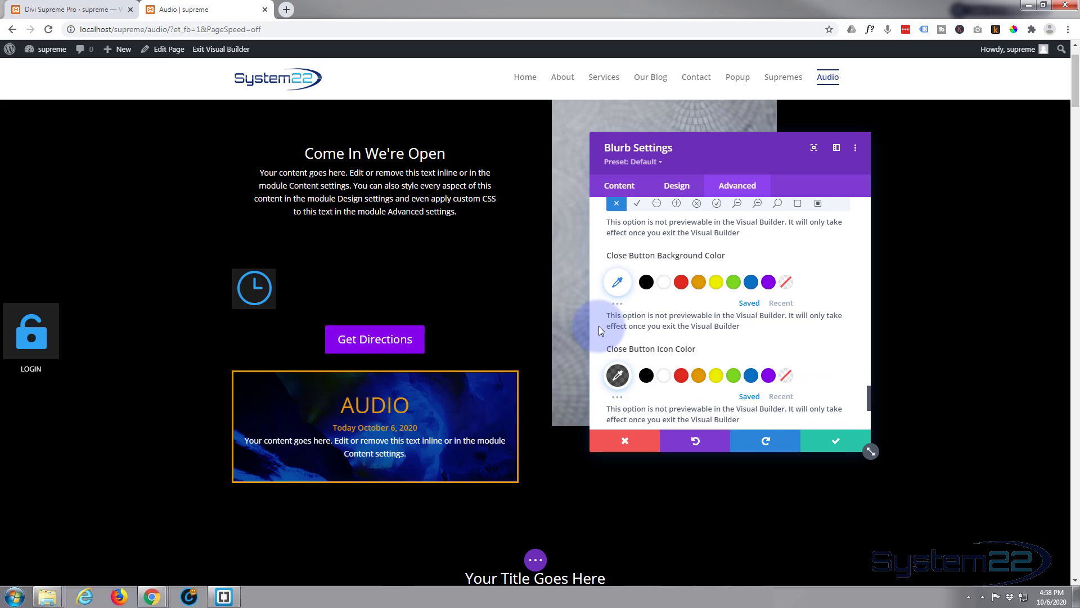
pyautogui.click(787, 282)
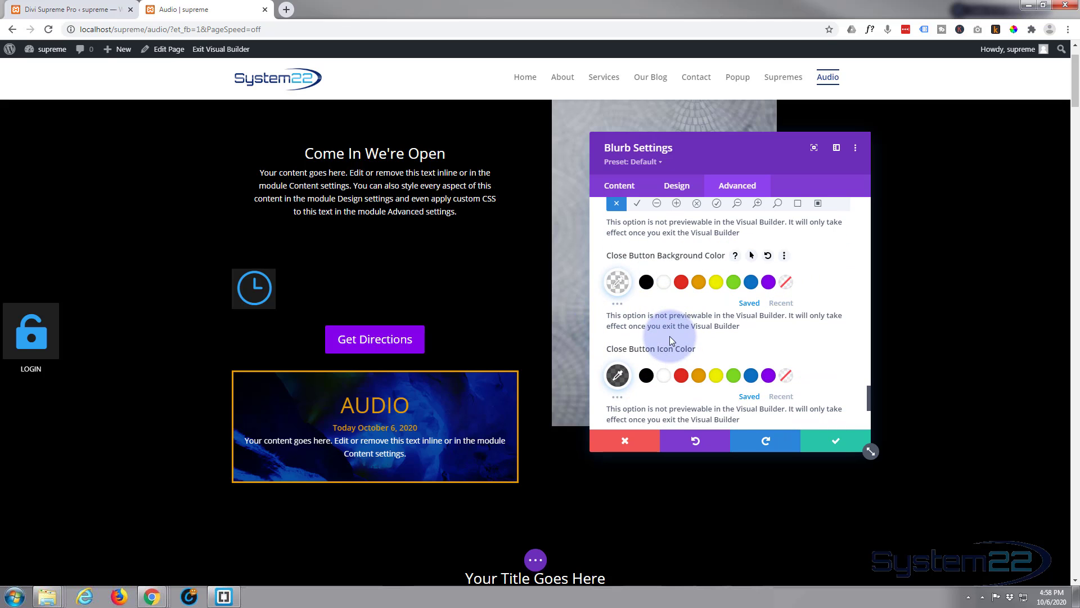
pyautogui.scroll(-1, 670, 336)
pyautogui.click(666, 322)
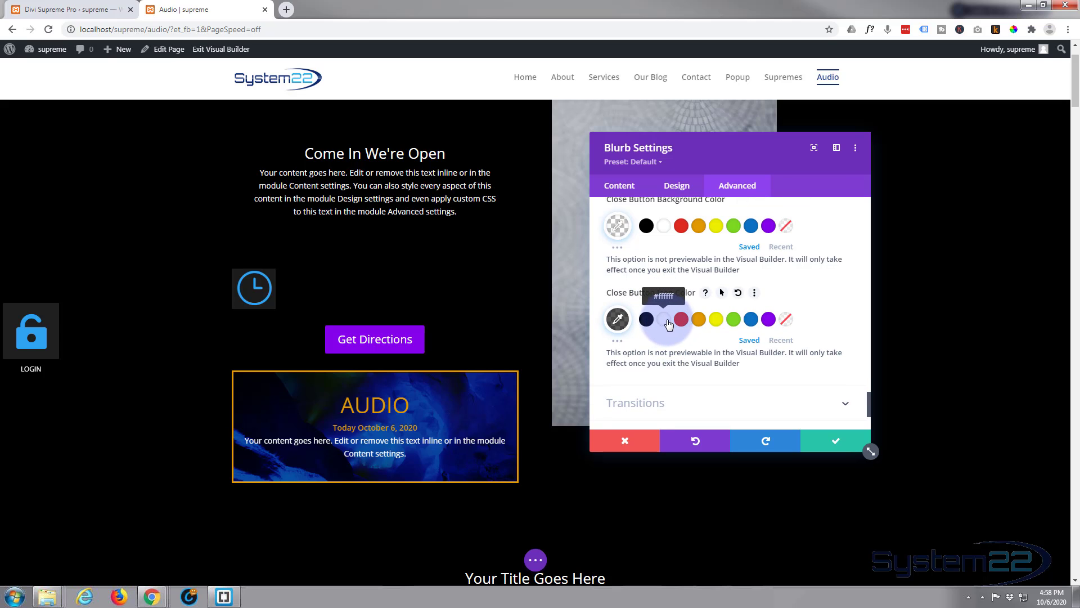
# Set the clock blurb's position to Fixed in its Position settings
pyautogui.scroll(-2, 667, 304)
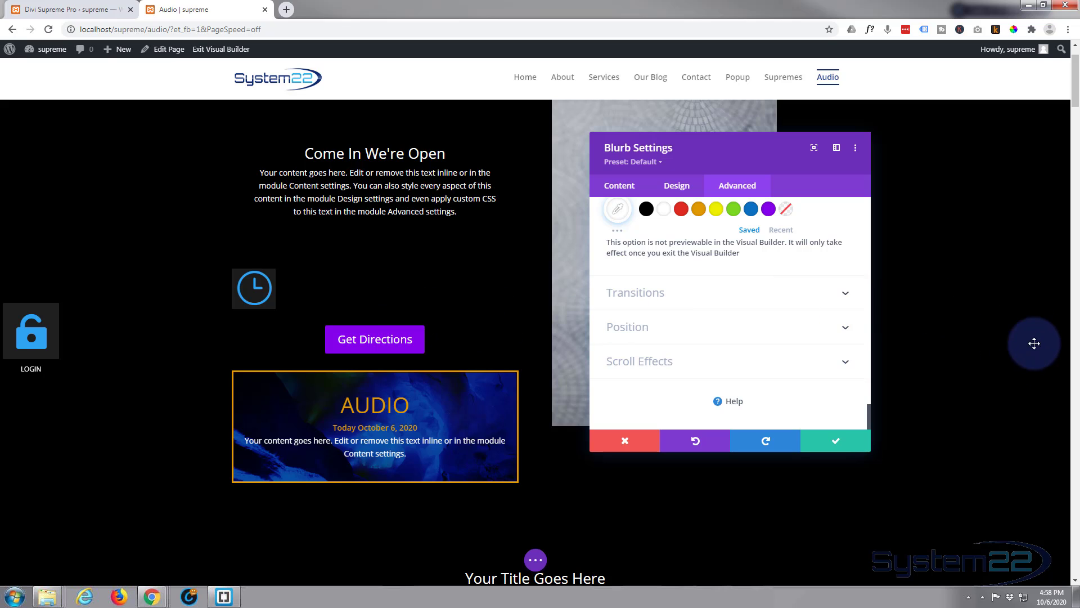
pyautogui.click(686, 333)
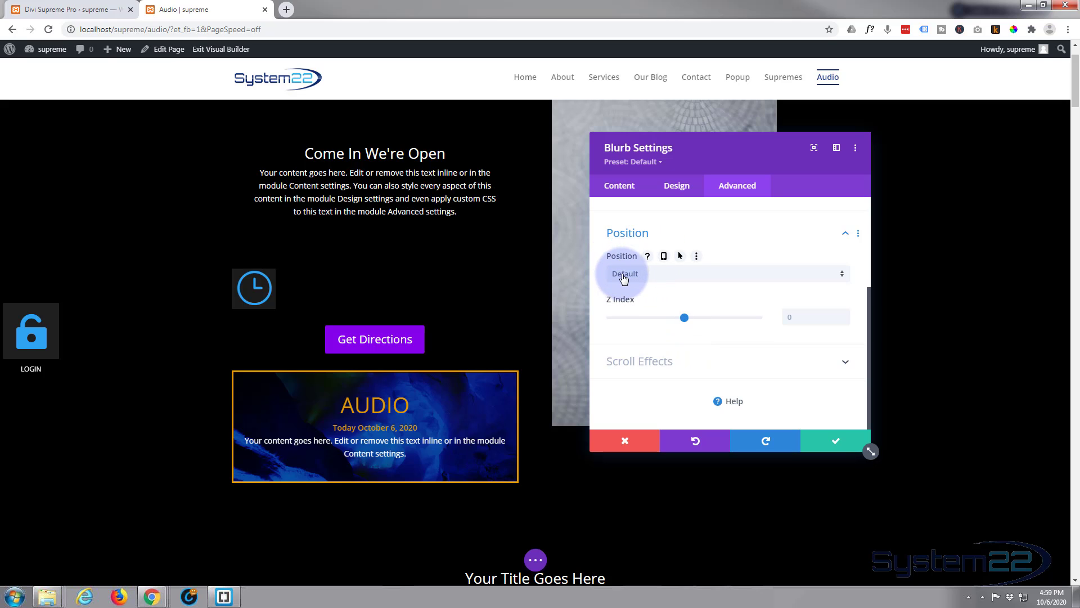
pyautogui.click(689, 276)
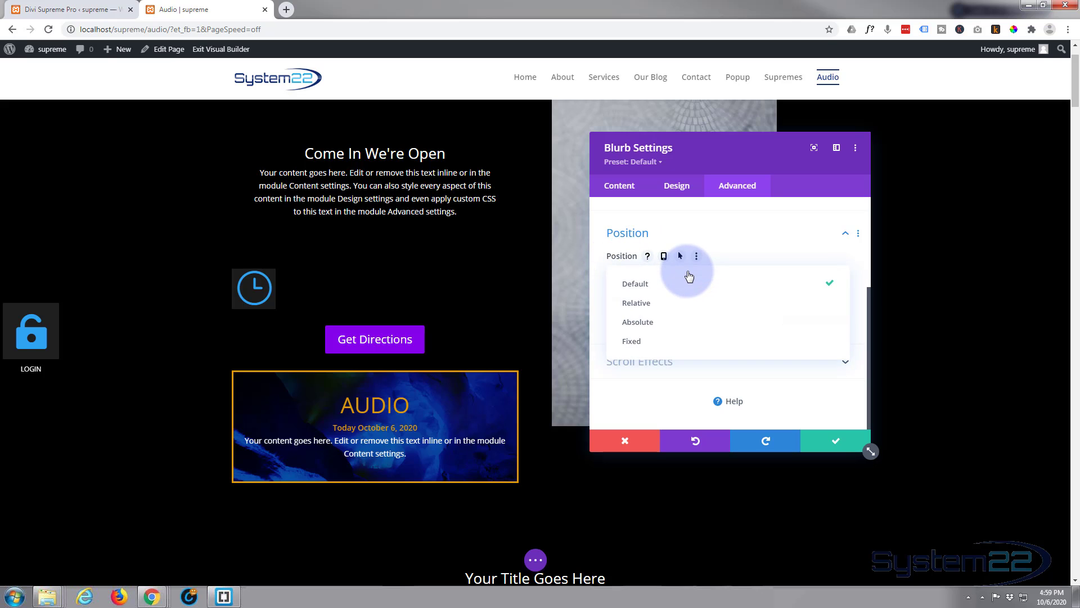
pyautogui.click(649, 342)
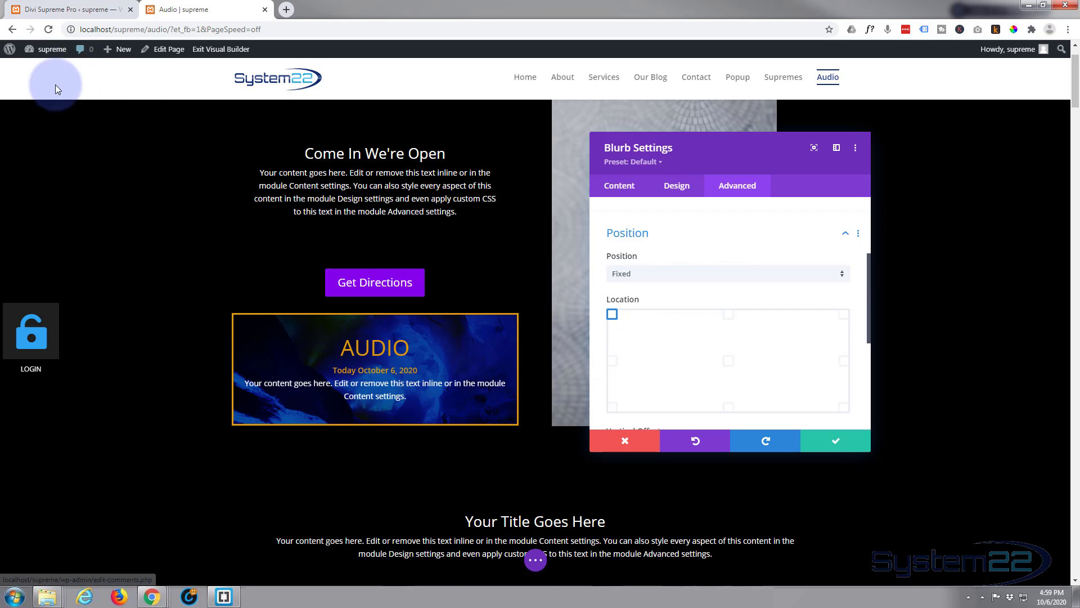
pyautogui.moveTo(49, 49)
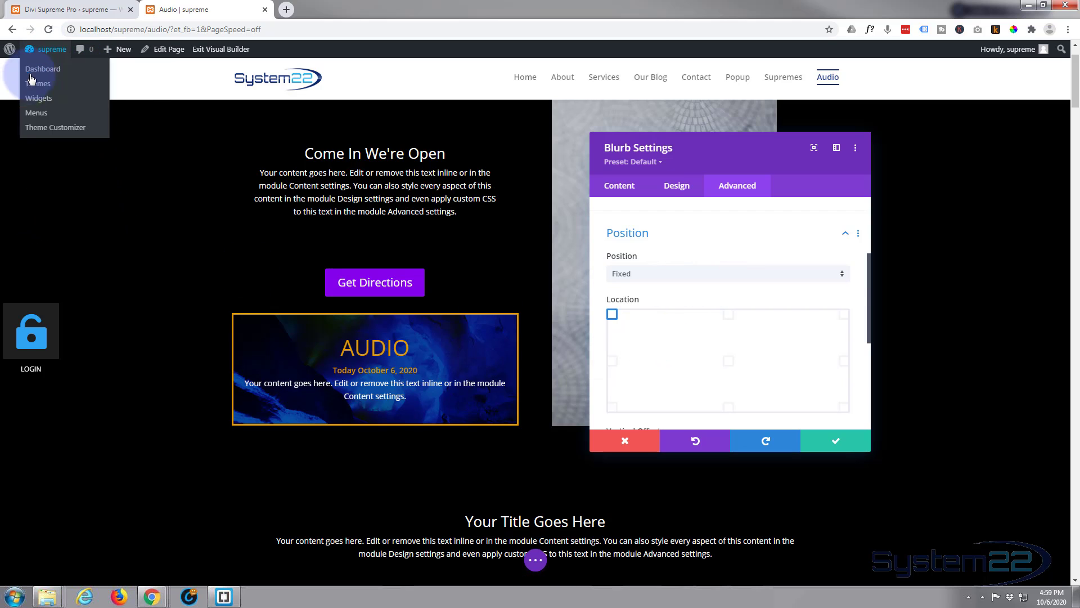
# Try several corner and edge locations for the fixed clock blurb and place it at the middle of the right edge
pyautogui.click(613, 314)
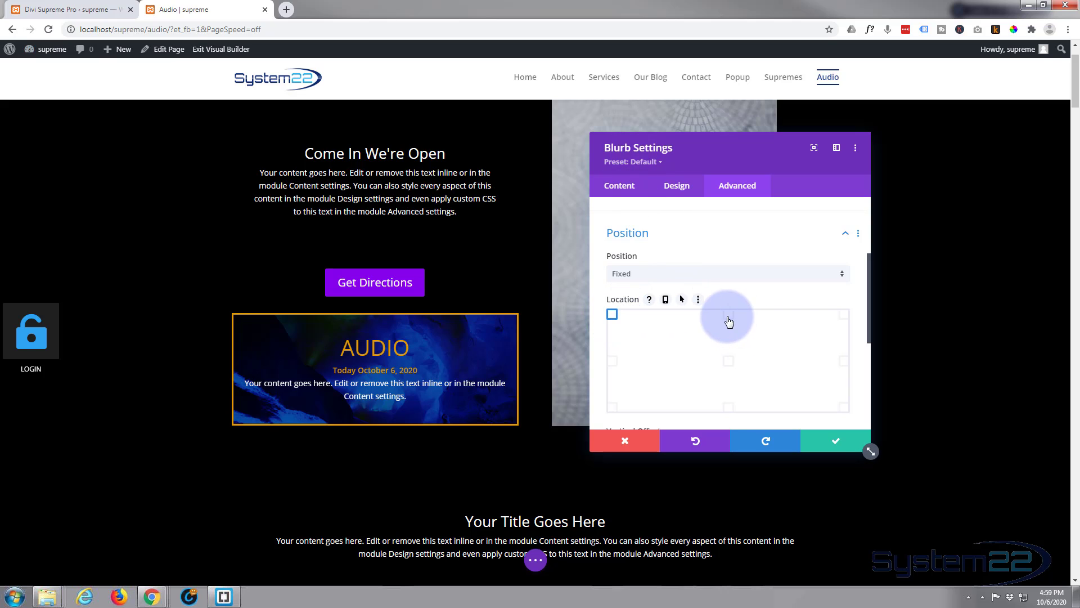
pyautogui.click(844, 314)
pyautogui.click(844, 360)
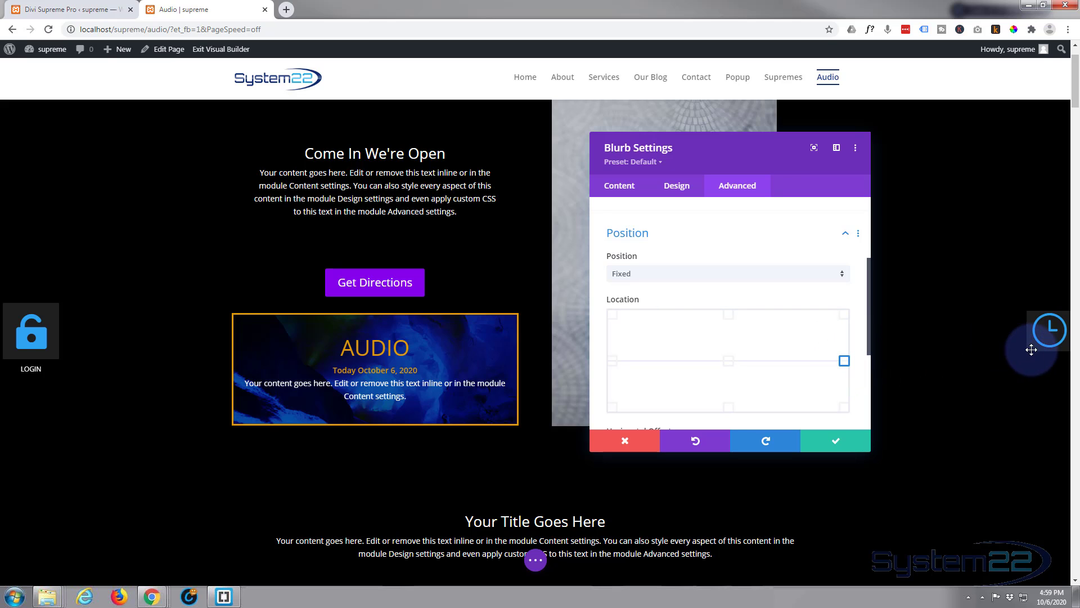
pyautogui.click(844, 413)
pyautogui.click(730, 408)
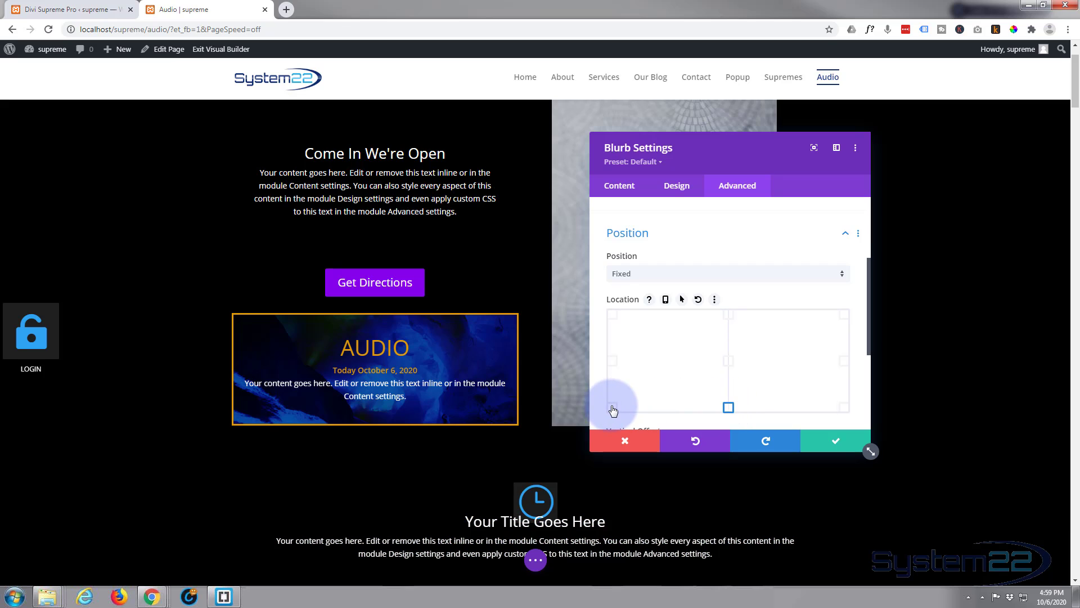
pyautogui.click(613, 408)
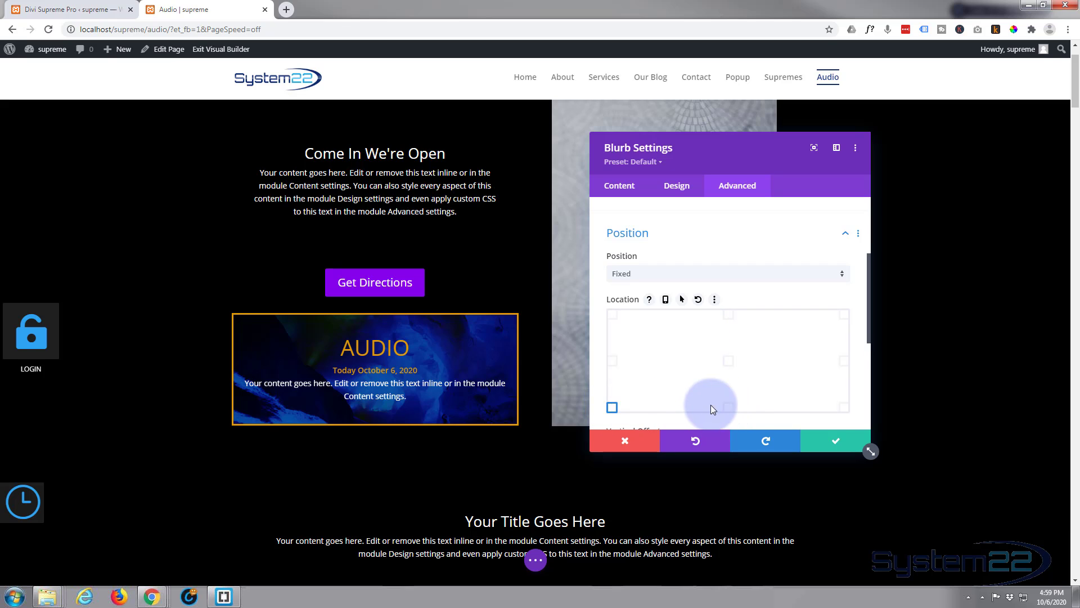
pyautogui.click(844, 360)
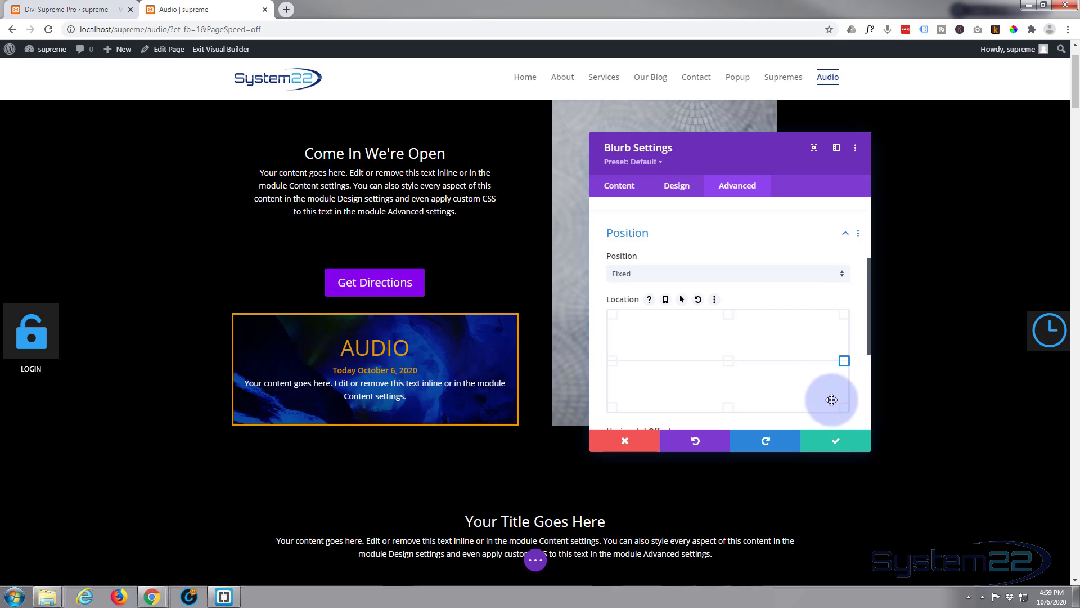
# Try the bottom-right location for the clock blurb with a vertical offset of 80px
pyautogui.scroll(-2, 781, 370)
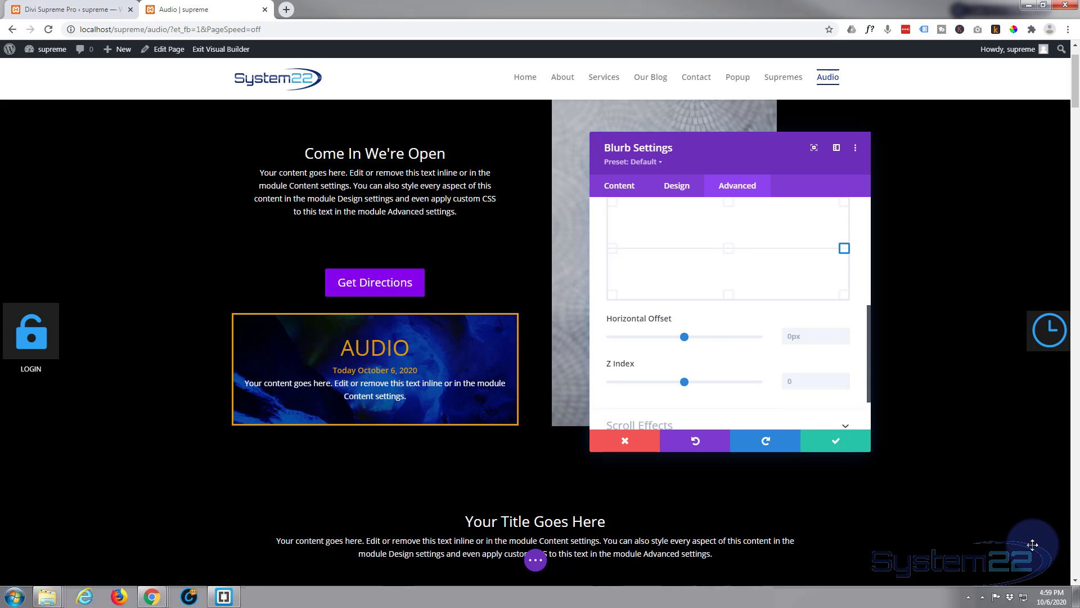
pyautogui.click(844, 296)
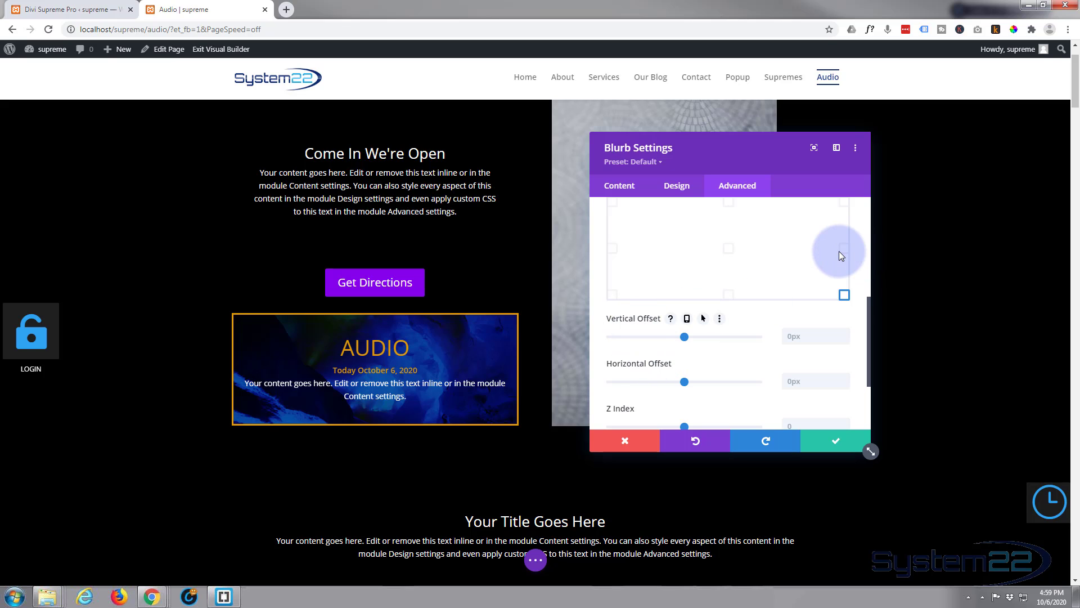
pyautogui.moveTo(677, 335); pyautogui.dragTo(691, 334)
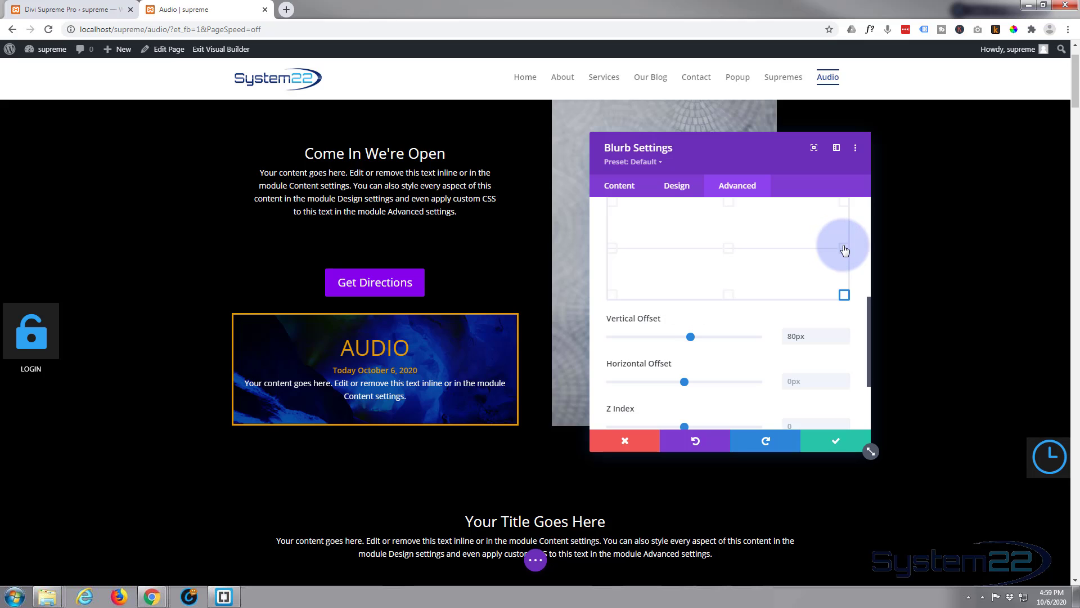
# Move the clock blurb back to the middle-right location, set its horizontal offset to 10px and check it while scrolling the page
pyautogui.click(839, 248)
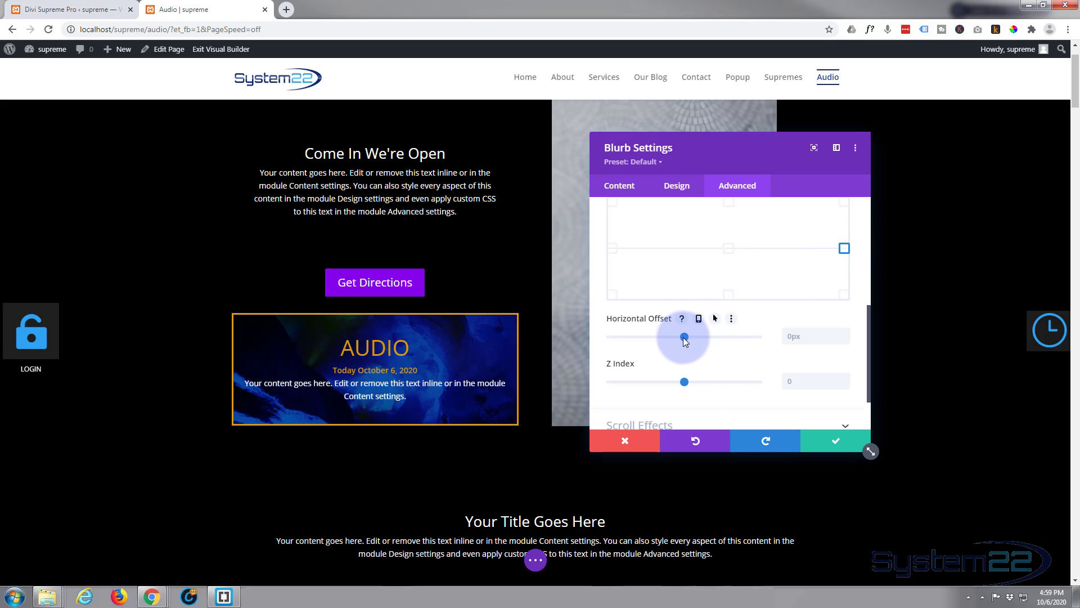
pyautogui.moveTo(685, 336); pyautogui.dragTo(685, 335)
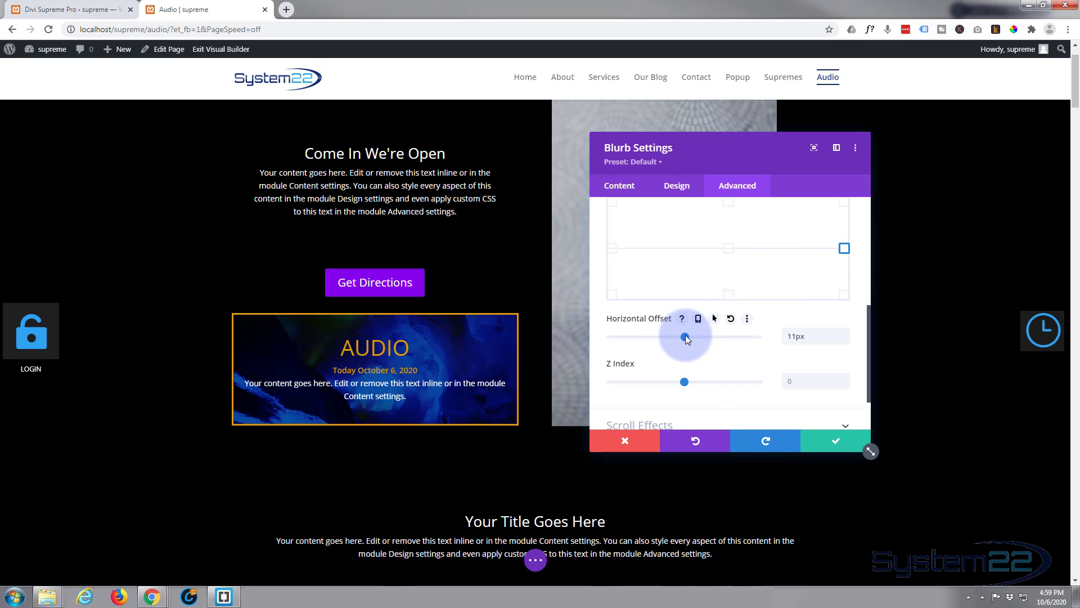
pyautogui.click(809, 340)
pyautogui.click(847, 340)
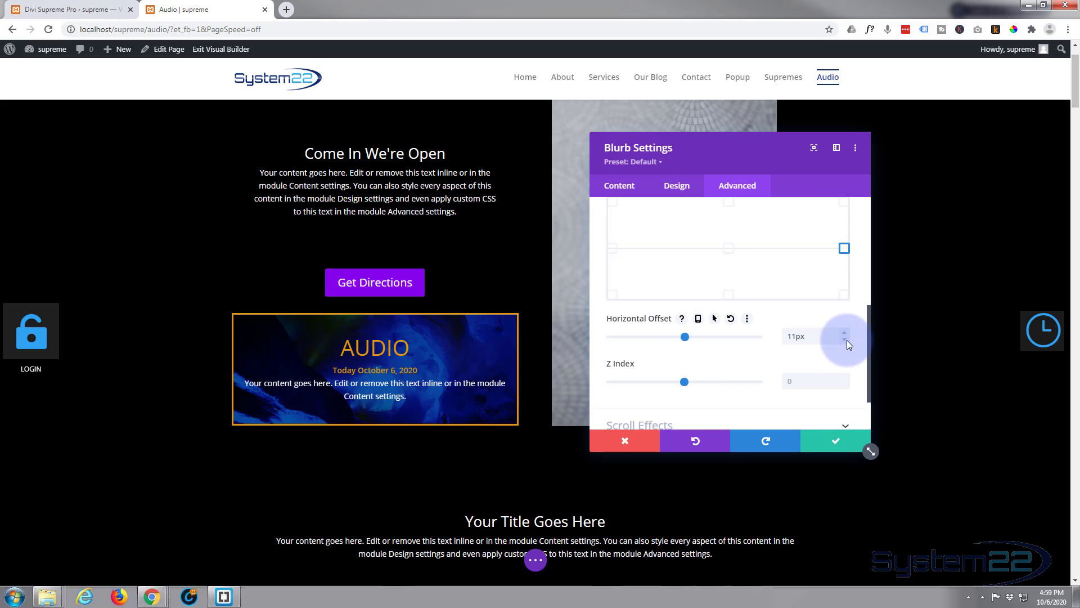
pyautogui.click(845, 340)
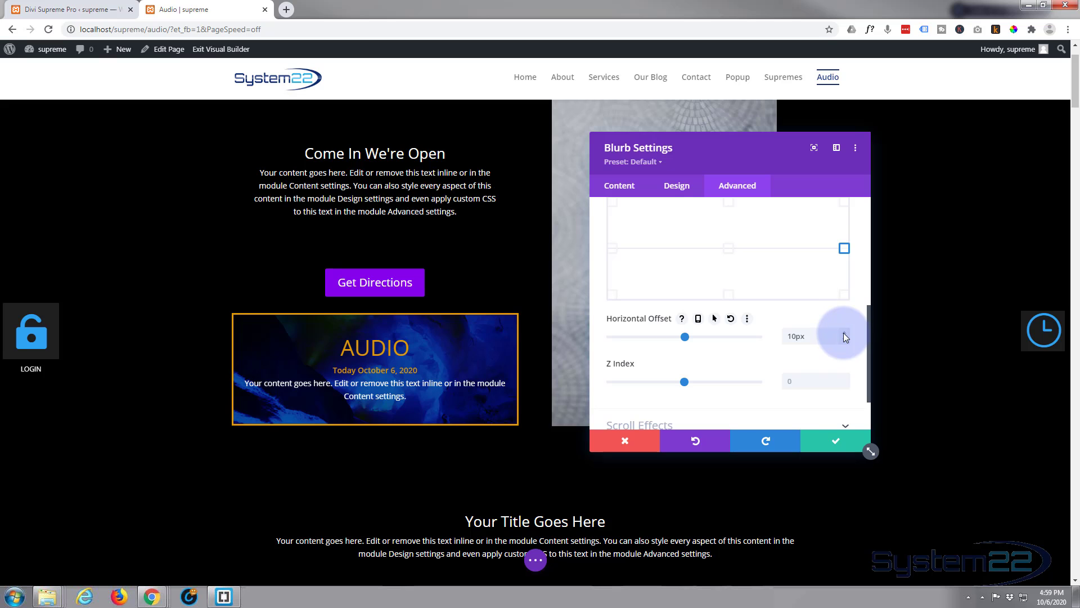
pyautogui.scroll(-10, 979, 371)
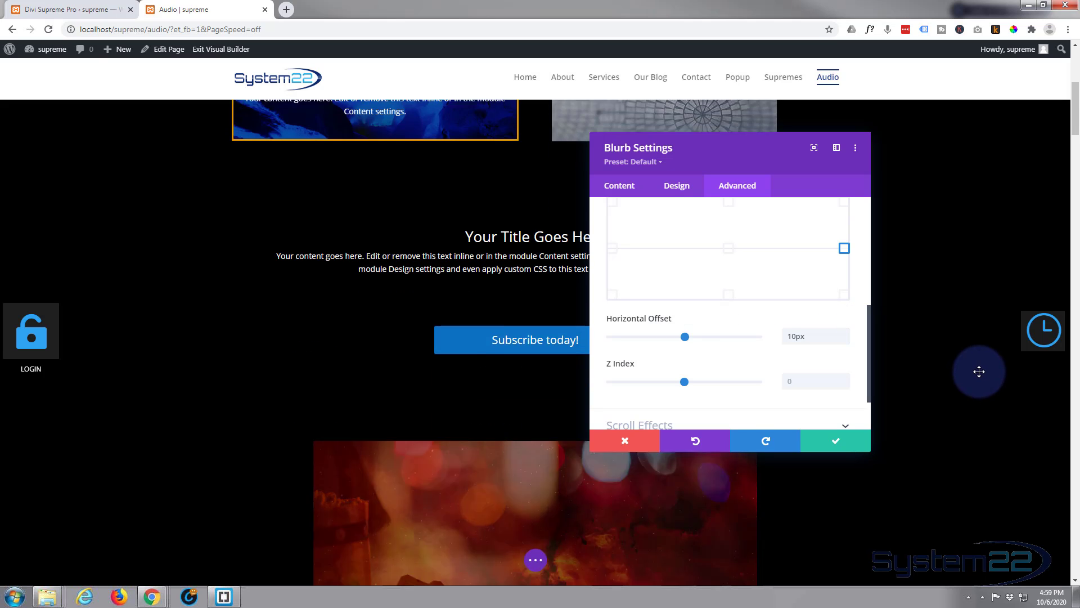
# Save the clock blurb's settings and the page, and exit the Visual Builder to the live Audio page
pyautogui.scroll(10, 979, 371)
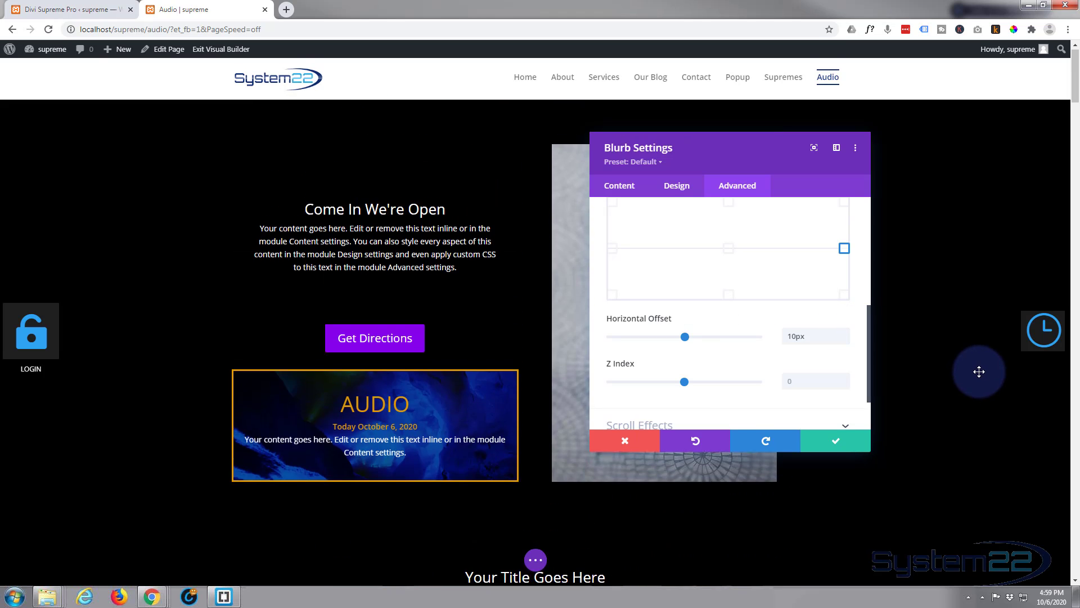
pyautogui.click(832, 444)
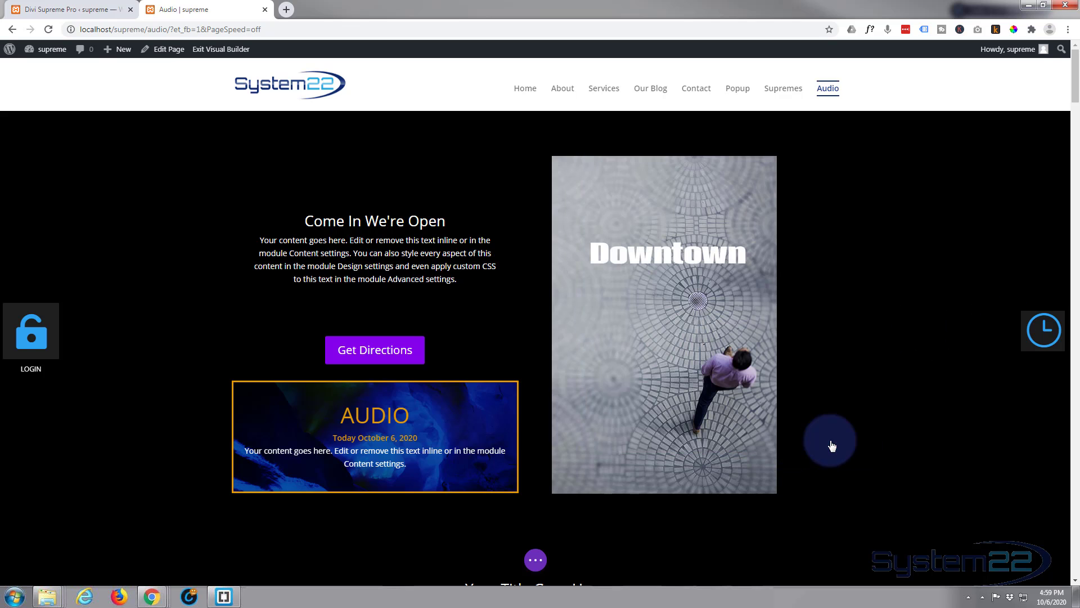
pyautogui.click(538, 562)
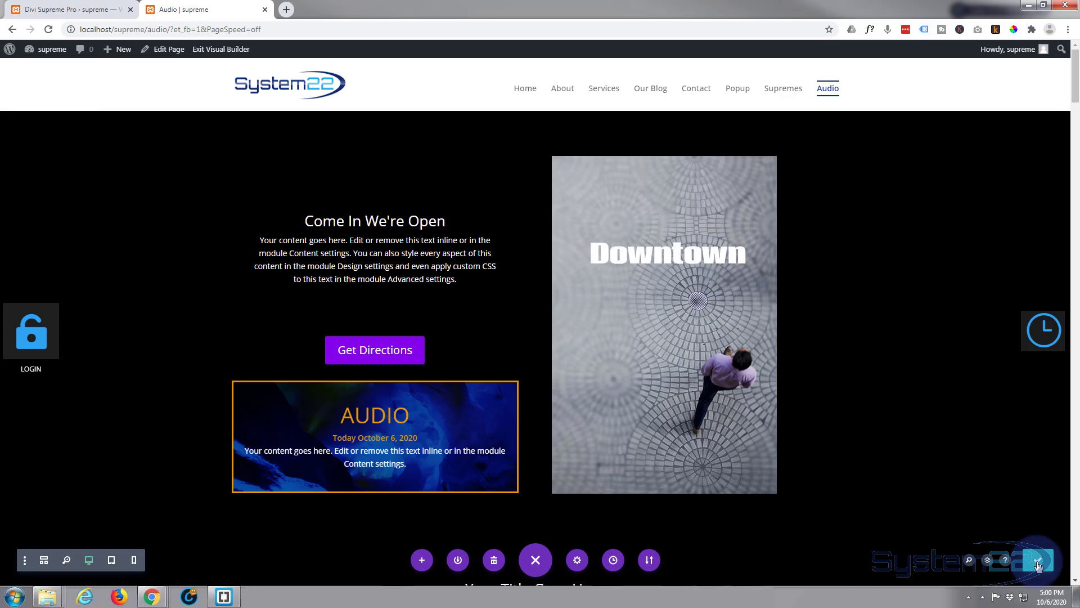
pyautogui.click(212, 51)
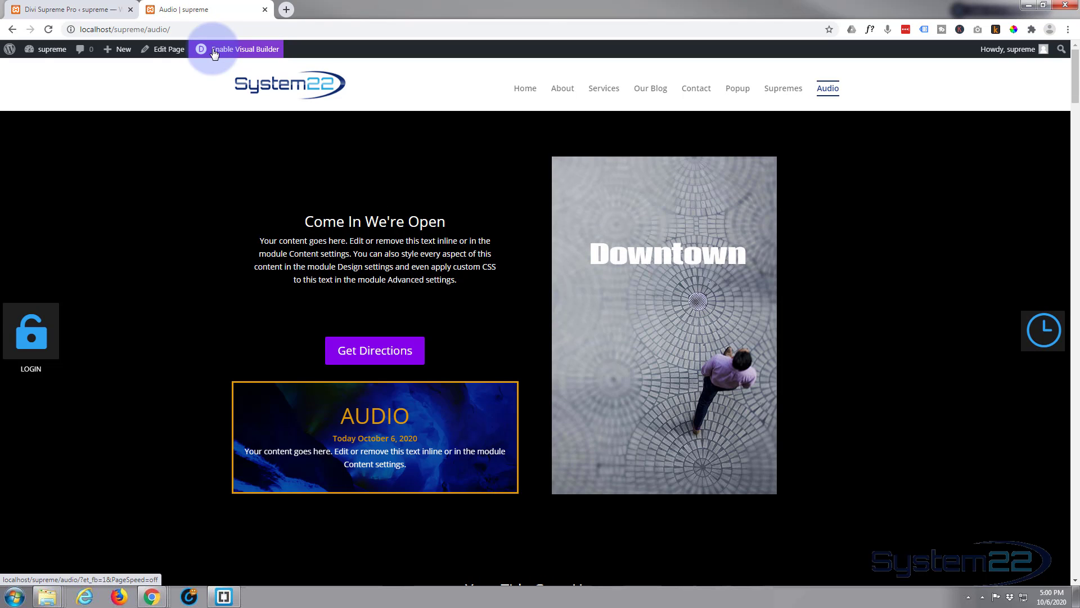
# Check on the live Audio page how the fixed clock icon behaves while the page moves up and down
pyautogui.scroll(-3, 950, 320)
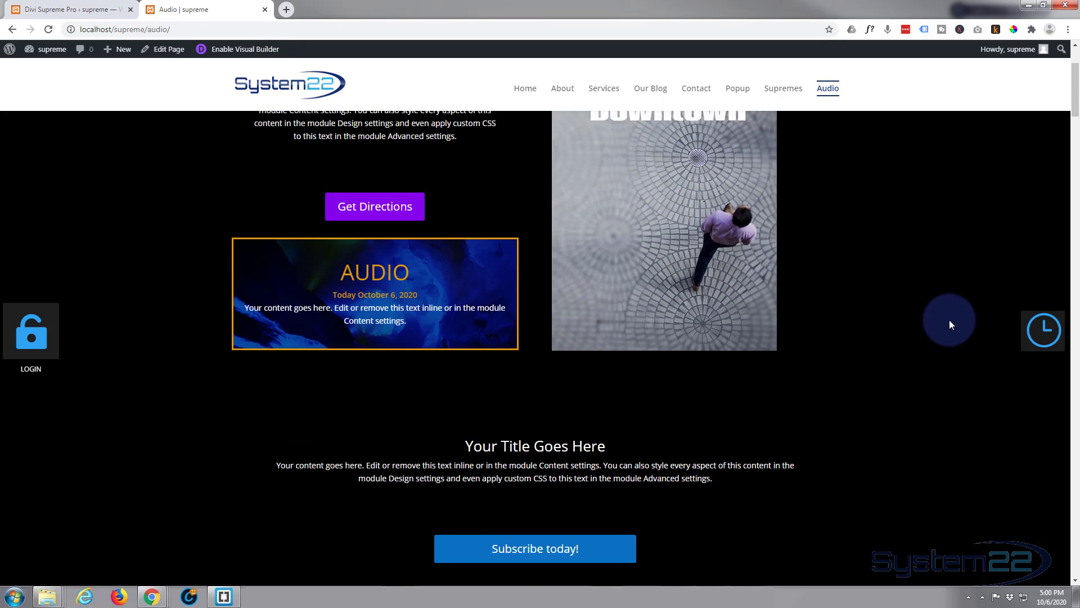
pyautogui.scroll(-8, 950, 320)
pyautogui.scroll(10, 950, 320)
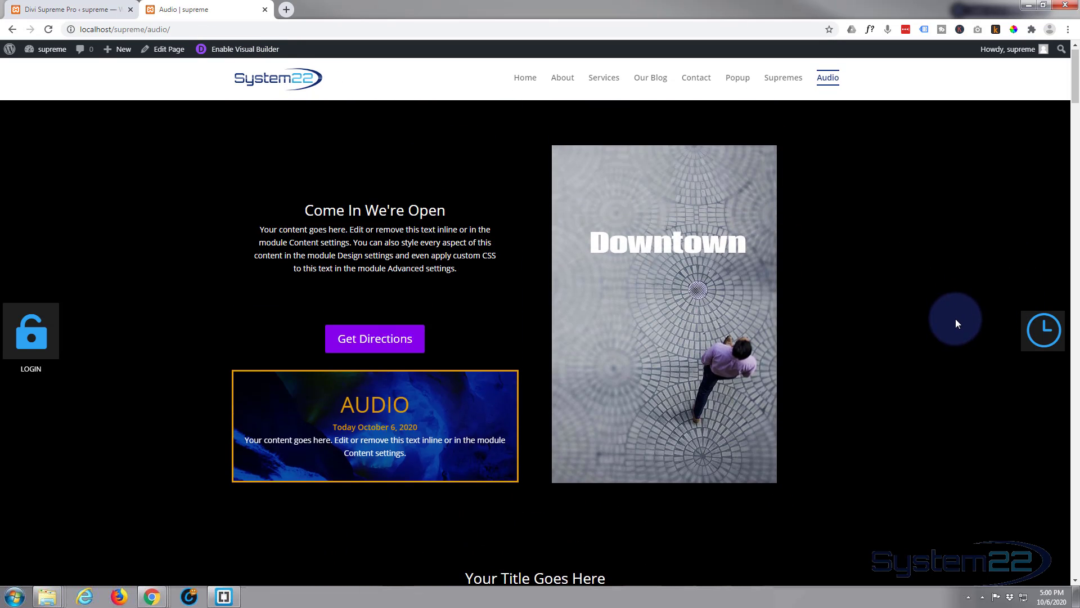
pyautogui.scroll(-12, 956, 323)
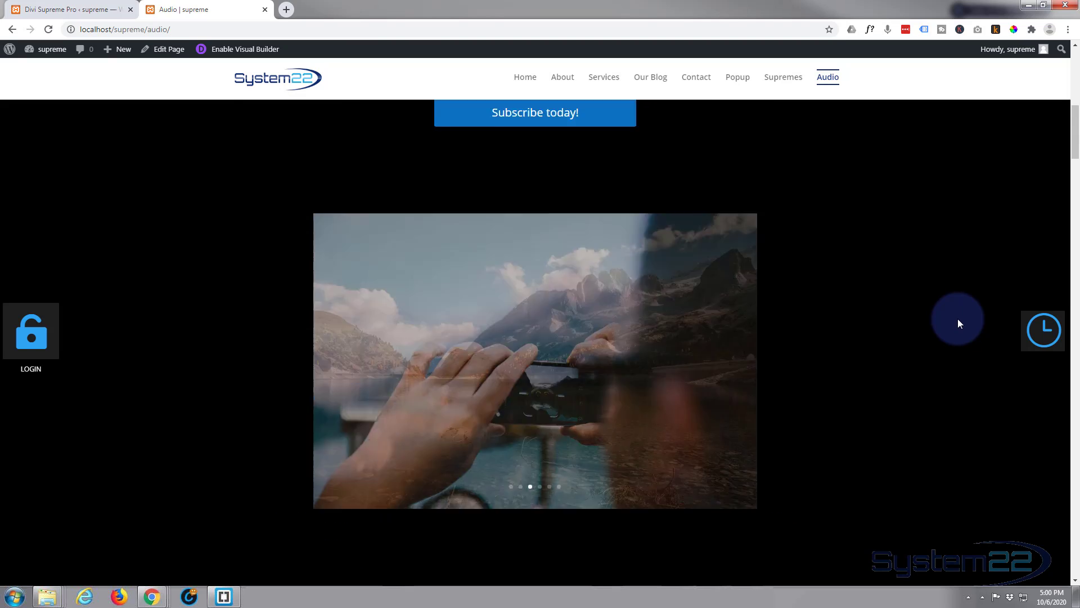
pyautogui.scroll(10, 958, 318)
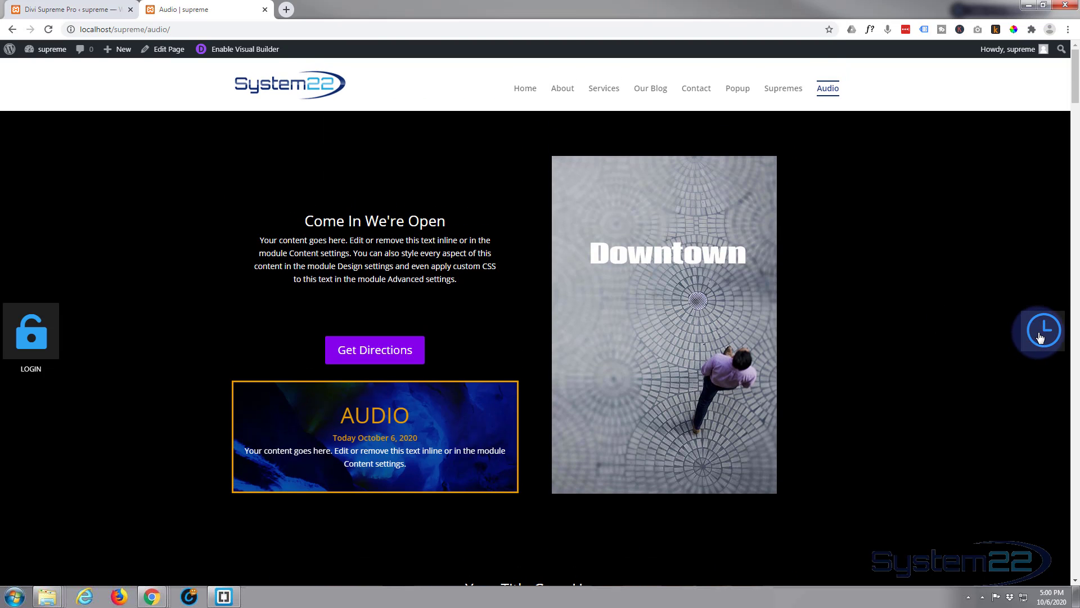
# Test the business hours popup by opening it repeatedly from the clock icon, closing it via the overlay and its close control
pyautogui.click(1041, 336)
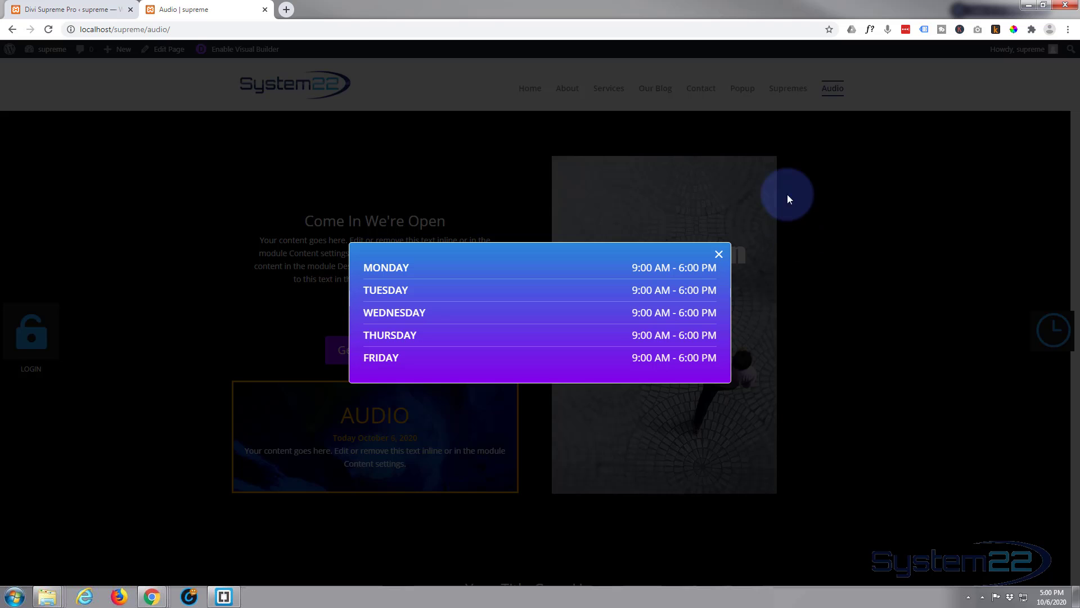
pyautogui.click(781, 177)
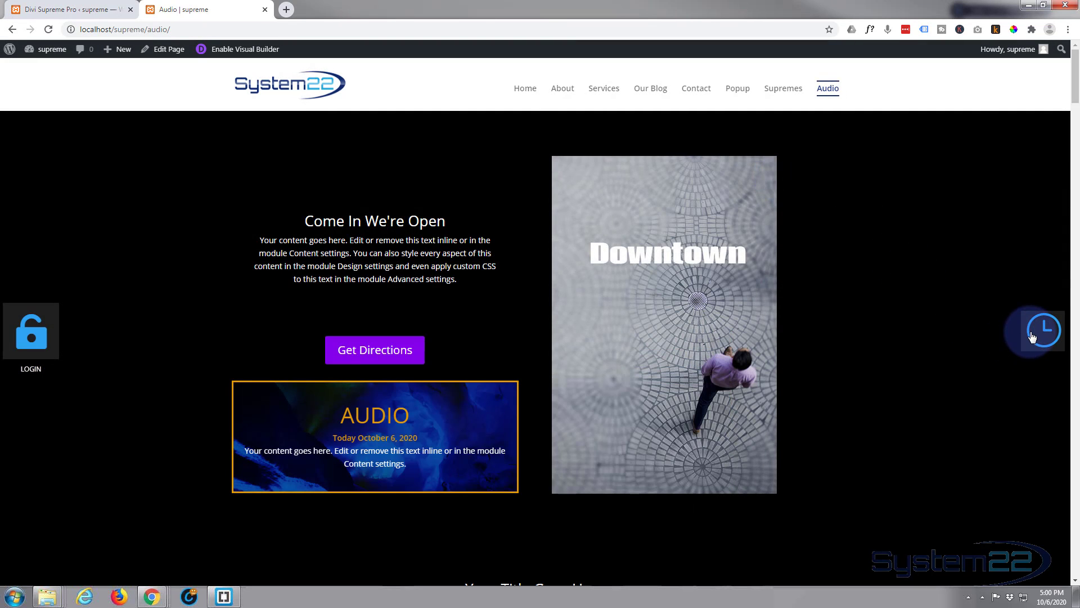
pyautogui.click(1031, 330)
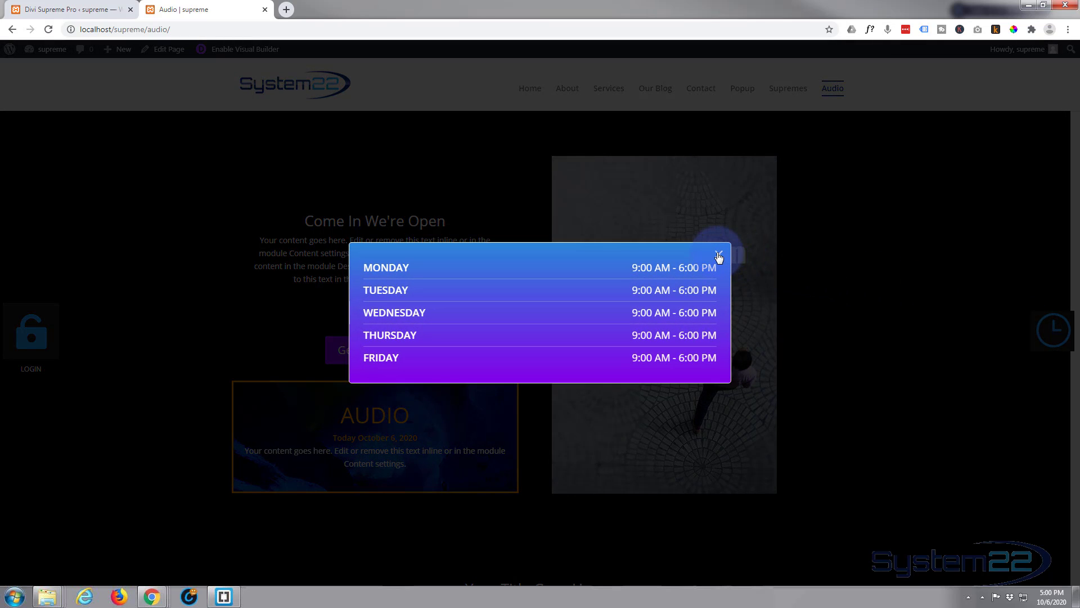
pyautogui.click(720, 257)
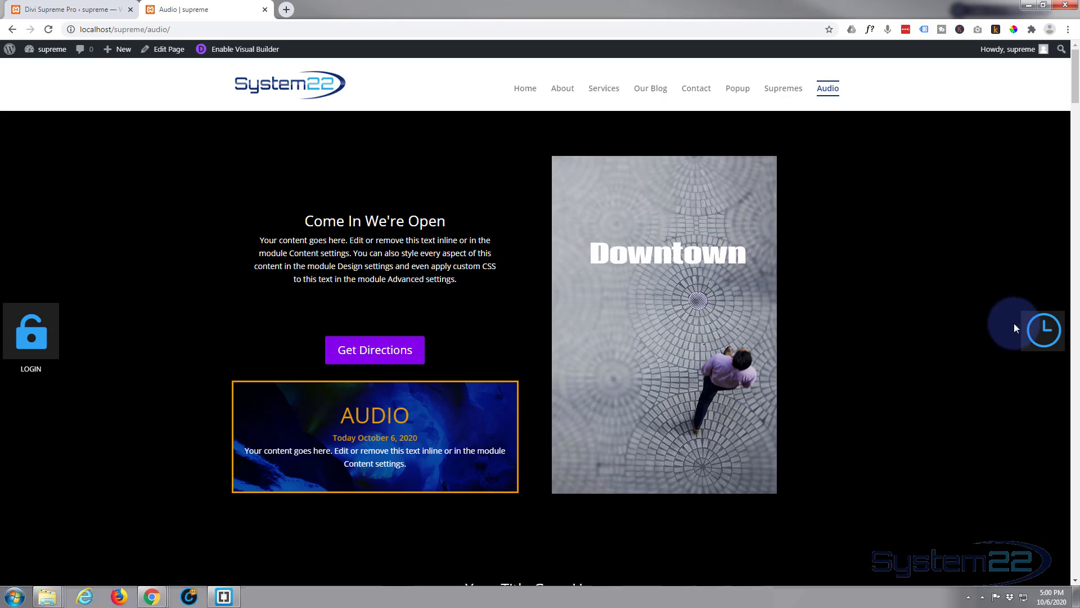
pyautogui.click(1041, 335)
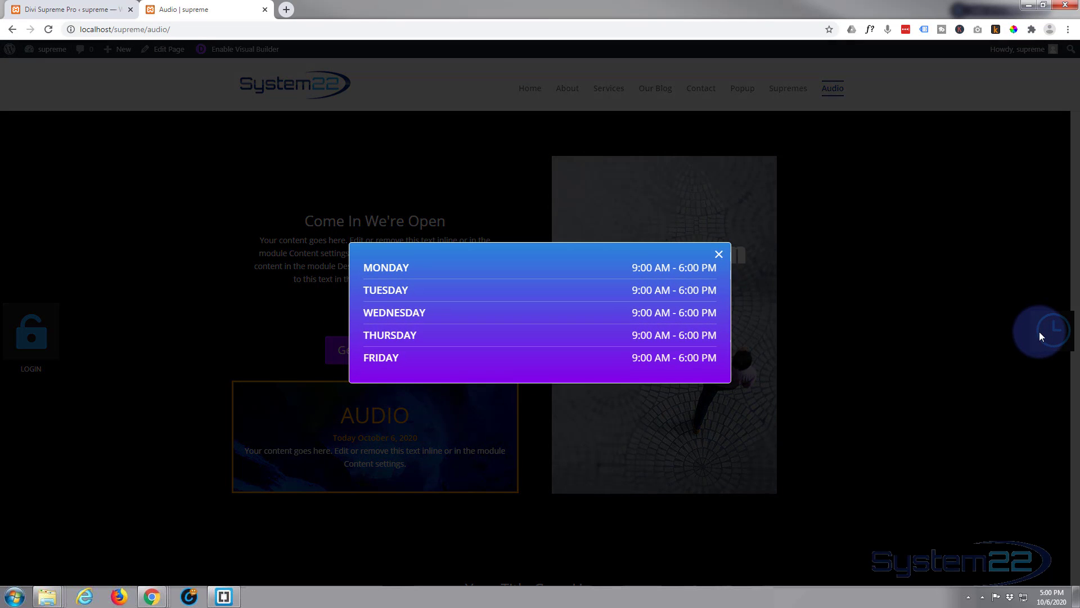
pyautogui.click(718, 256)
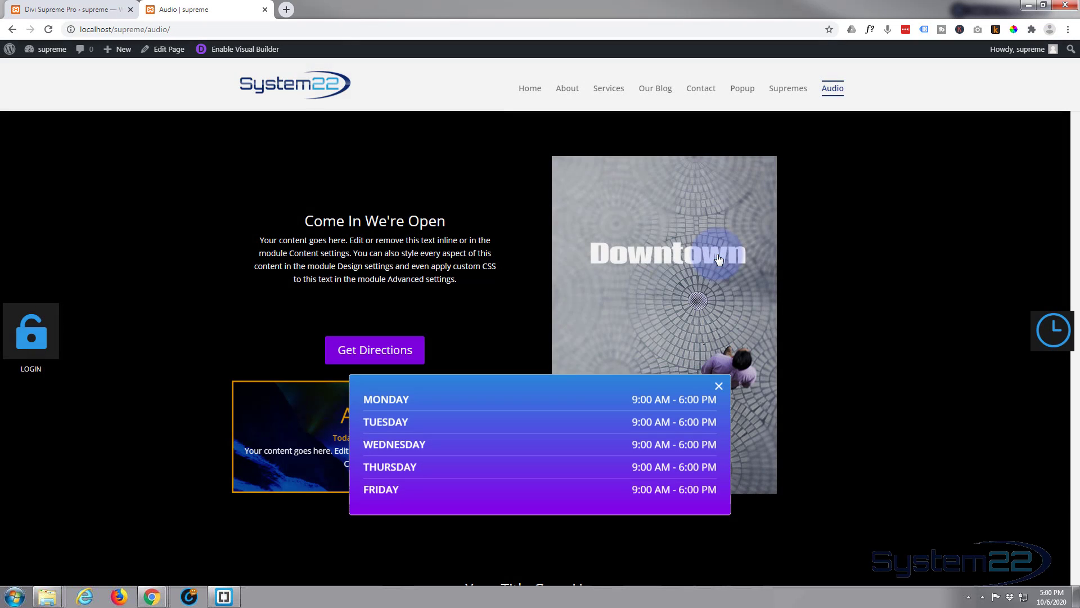